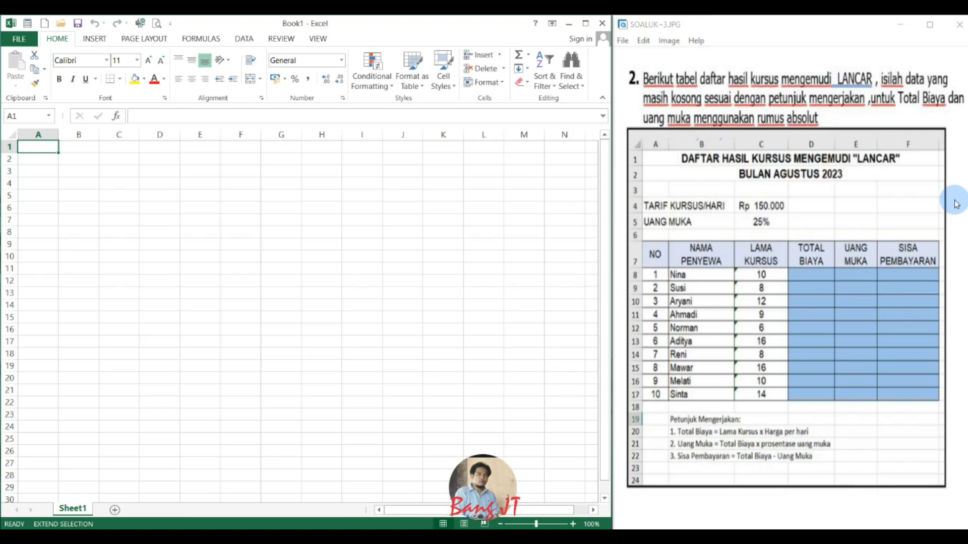
Enter the title DAFTAR HASIL KURSUS MENGEMUDI "LANCAR" in cell A1.
{"action": "key", "text": "Caps_Lock"}
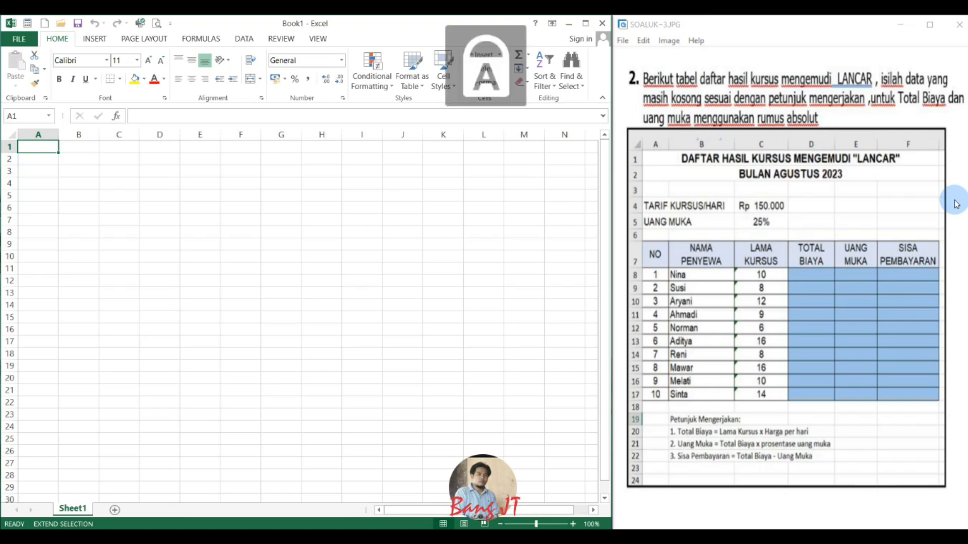
{"action": "type", "text": "DAFTAR J"}
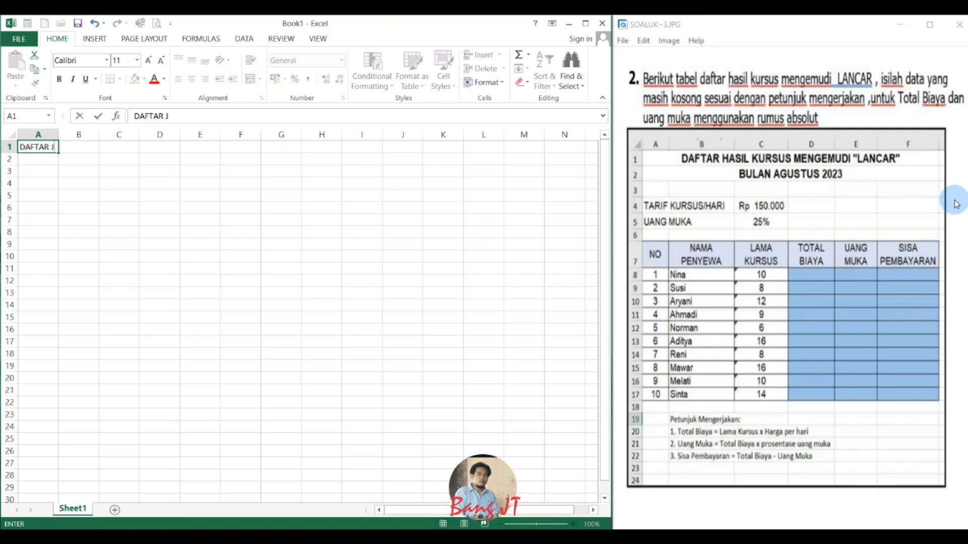
{"action": "key", "text": "BackSpace"}
{"action": "type", "text": "HASIL KURSUS MENGEMUDI \"LANCAR"}
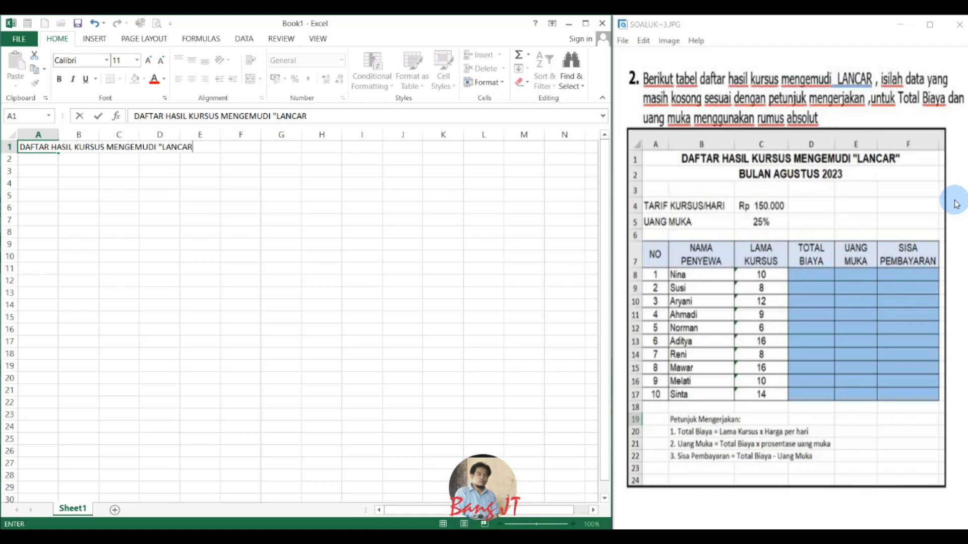
{"action": "type", "text": "\""}
{"action": "key", "text": "Return"}
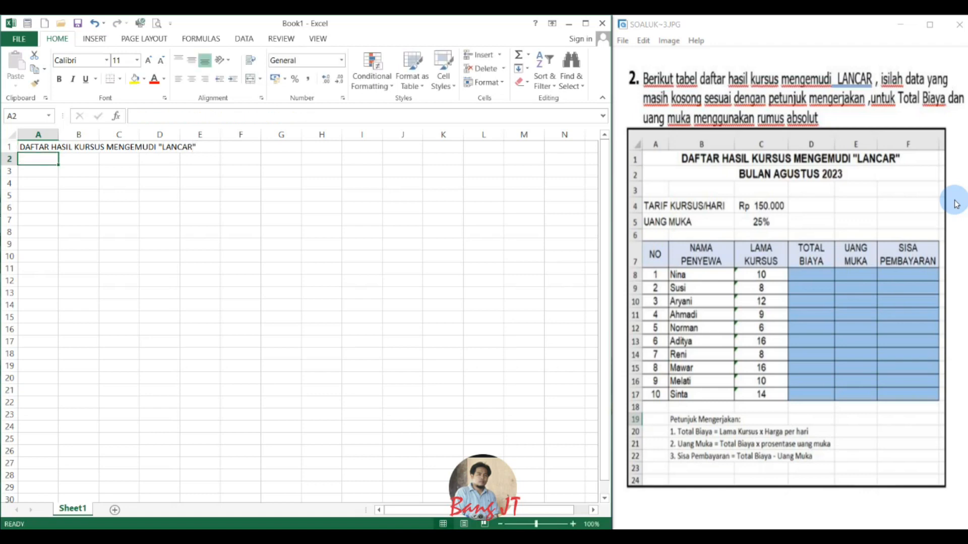
Enter the subtitle BULAN AGUSTUS 2023 in cell A2.
{"action": "type", "text": "BULAN AGUSTUS 2023"}
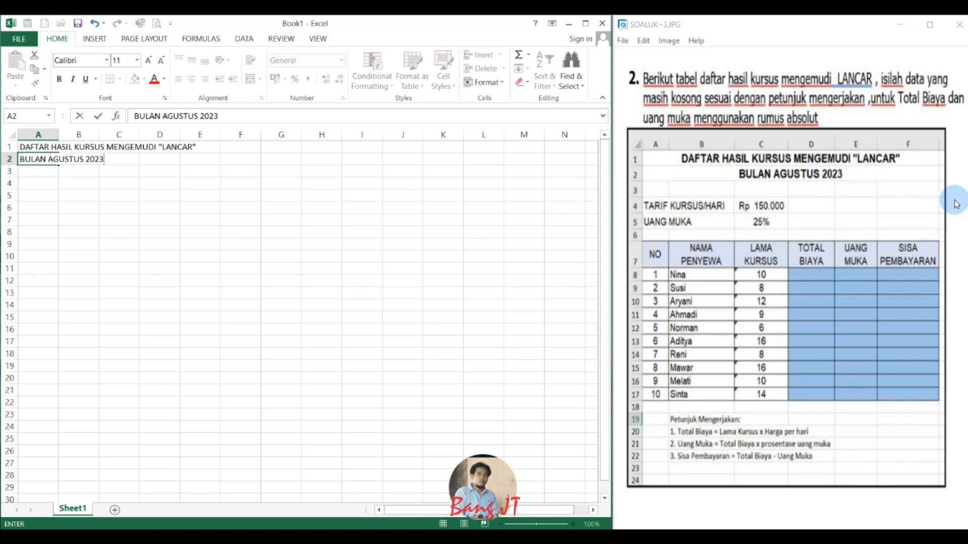
{"action": "key", "text": "Return"}
{"action": "key", "text": "Return"}
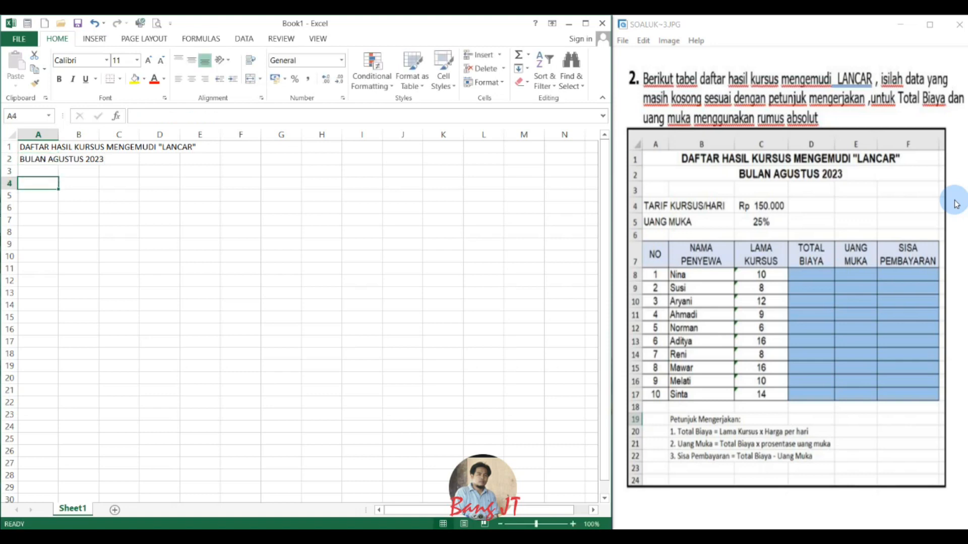
Enter the label TARIF KURSUSU/HARI in cell A4 and its rate 150000 in cell C4.
{"action": "type", "text": "TAR"}
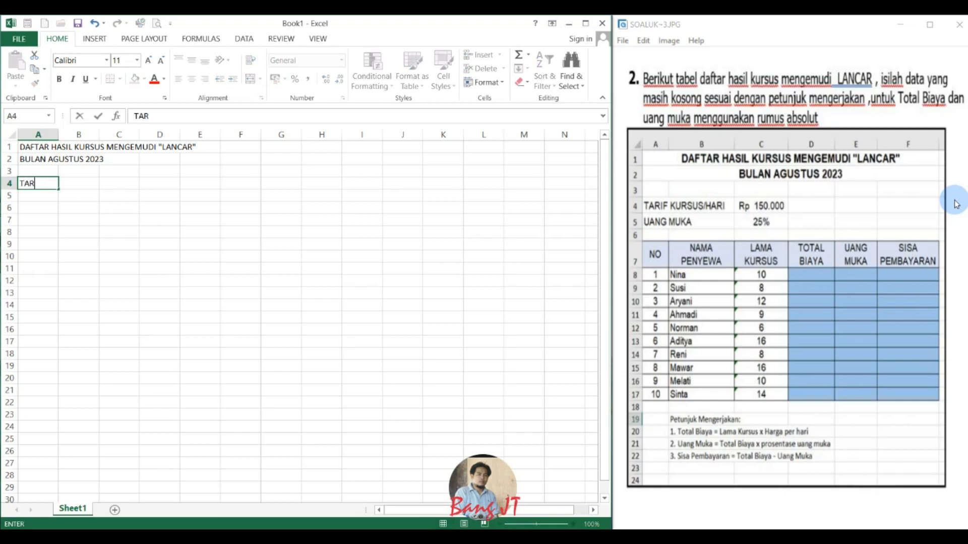
{"action": "type", "text": "IF KURSUSU/HARI"}
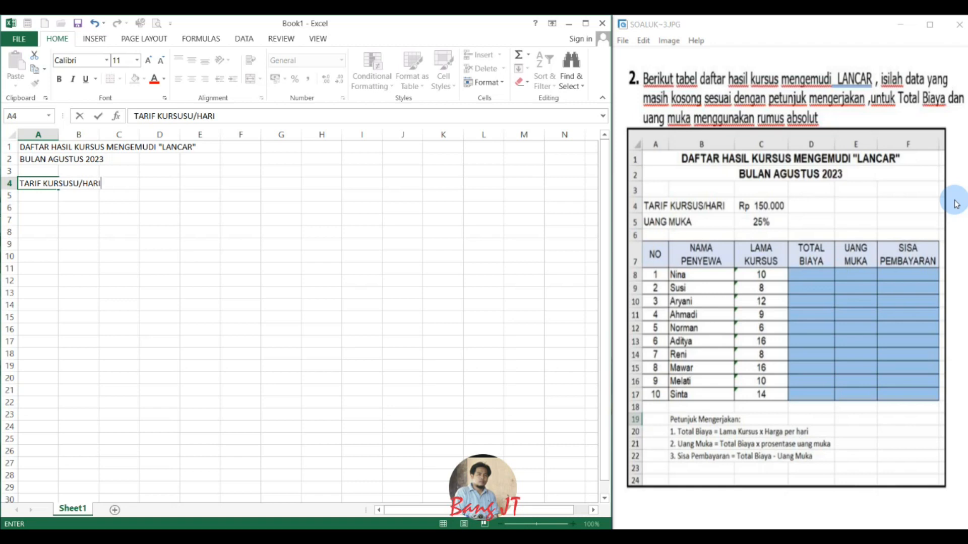
{"action": "key", "text": "Tab"}
{"action": "key", "text": "Tab"}
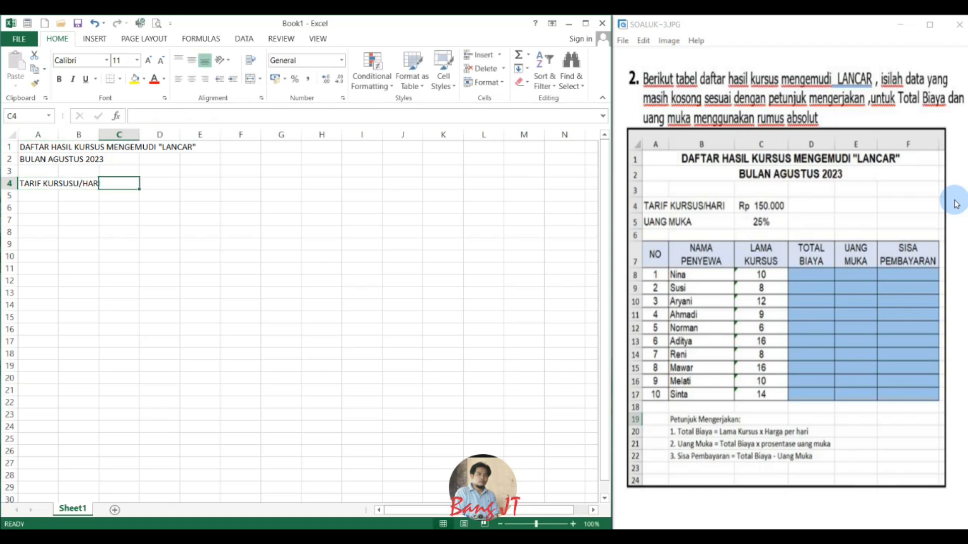
{"action": "type", "text": "150000"}
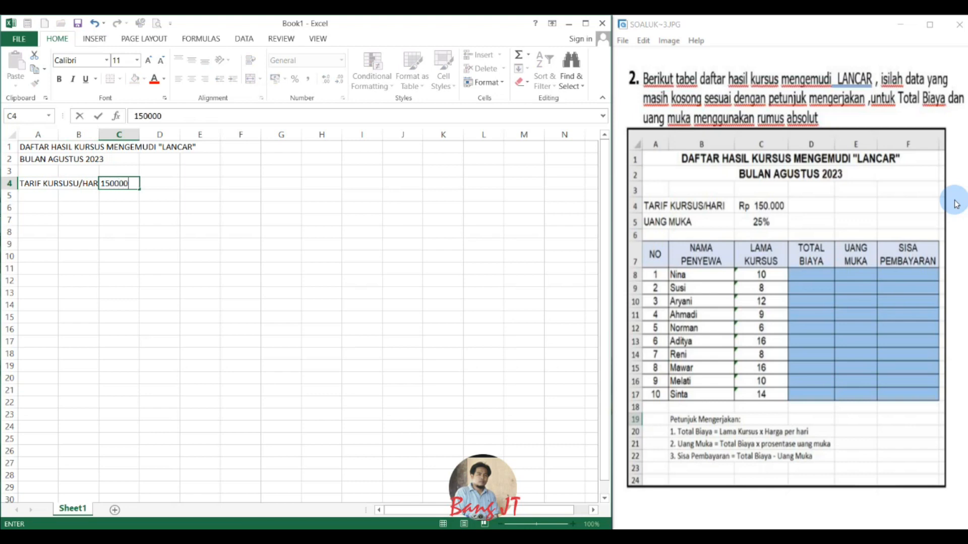
{"action": "key", "text": "Return"}
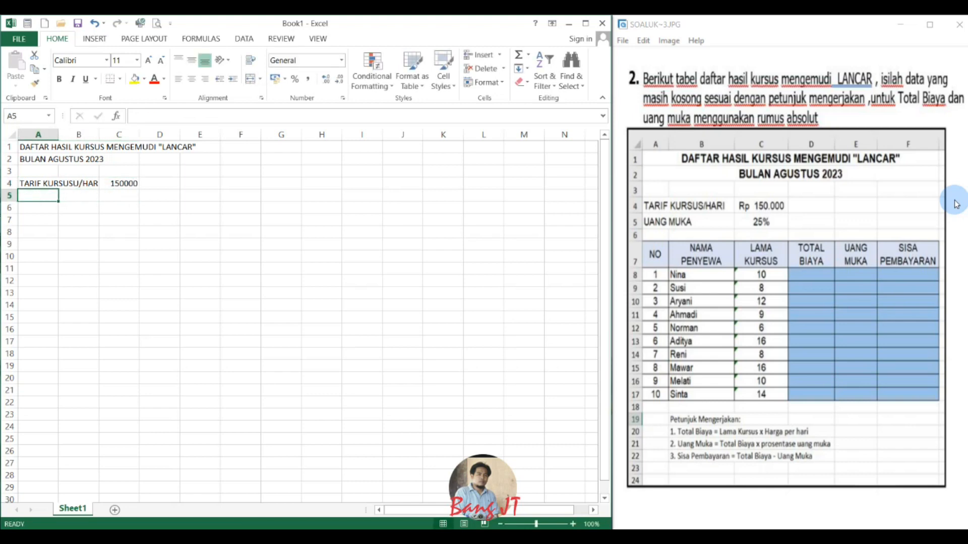
Enter the label UANG MUKA in cell A5 and its percentage 25% in cell C5.
{"action": "type", "text": "UANG MUKA"}
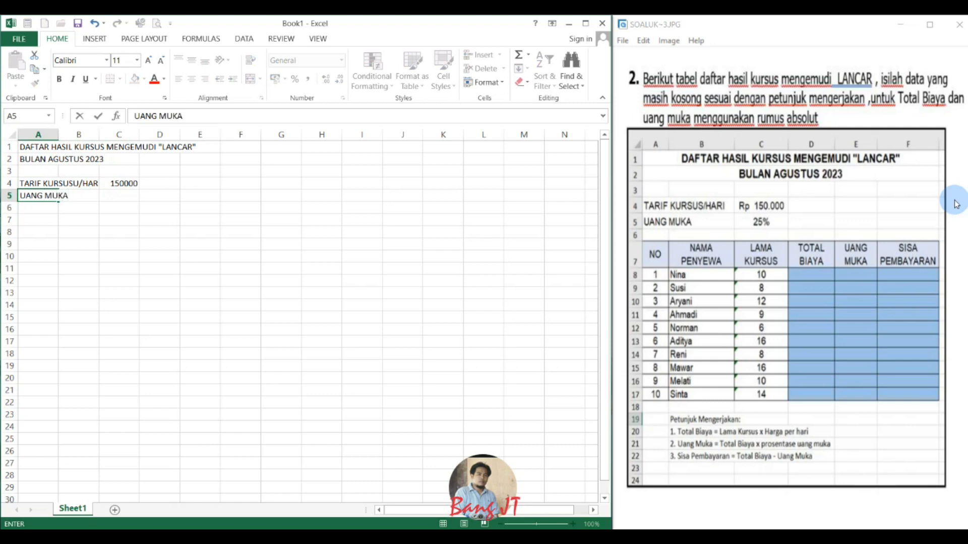
{"action": "key", "text": "Tab"}
{"action": "key", "text": "Tab"}
{"action": "type", "text": "25%"}
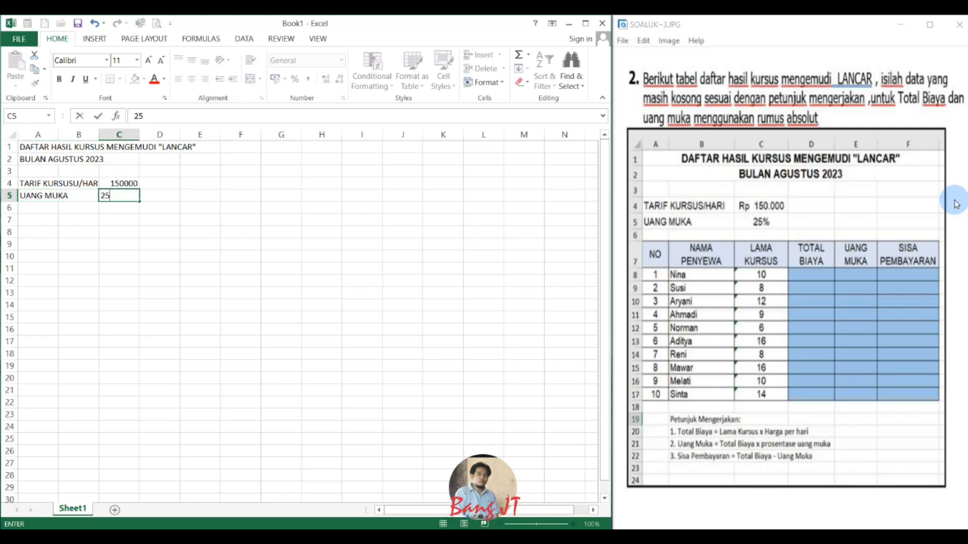
{"action": "key", "text": "Return"}
{"action": "key", "text": "Return"}
Enter the first three table headings NO., NA PENYEWA and LAMA KURSUS in cells A7 to C7.
{"action": "key", "text": "Left"}
{"action": "key", "text": "Left"}
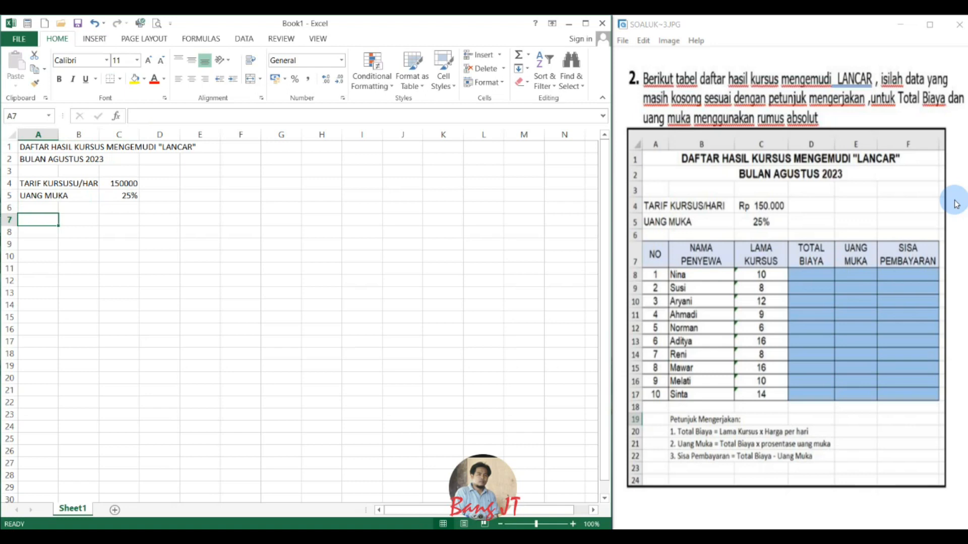
{"action": "type", "text": "NO."}
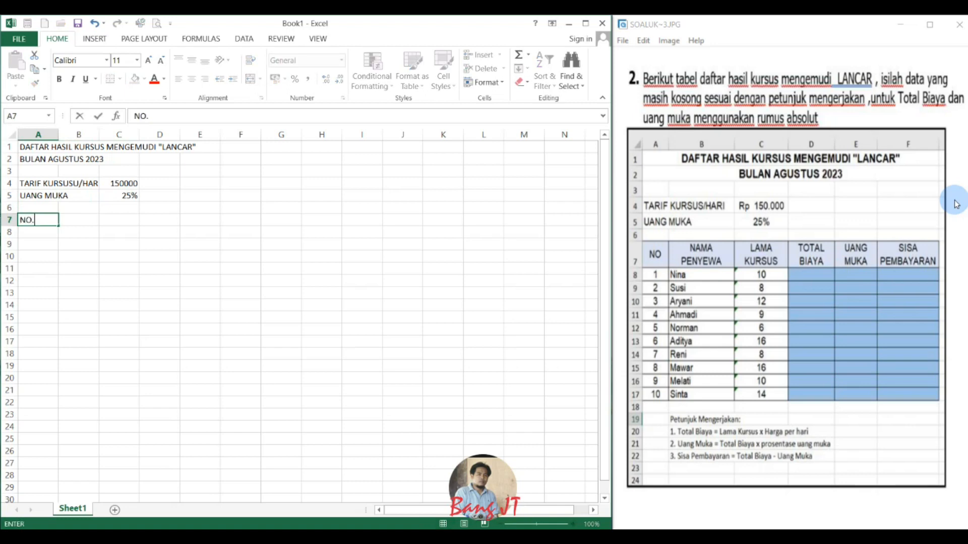
{"action": "key", "text": "Tab"}
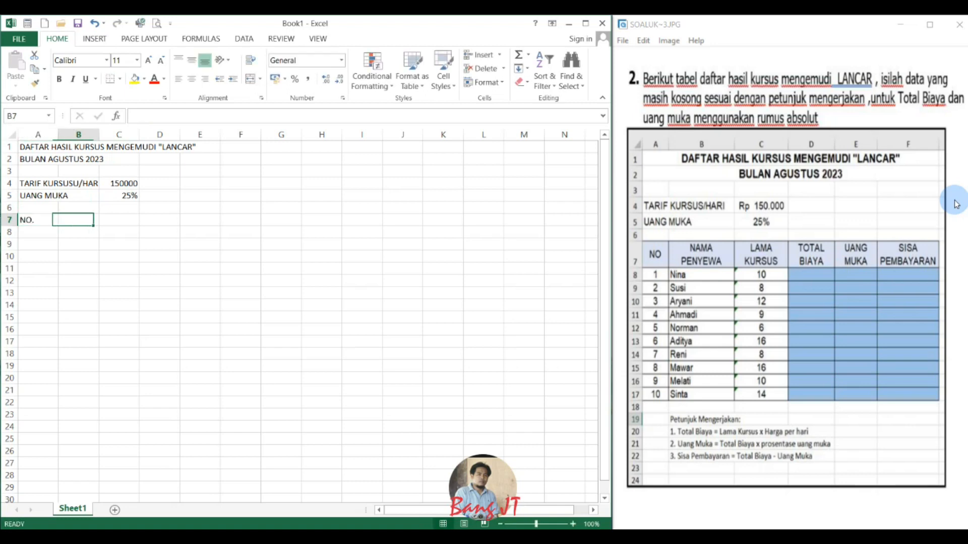
{"action": "type", "text": "NA PENYEWA"}
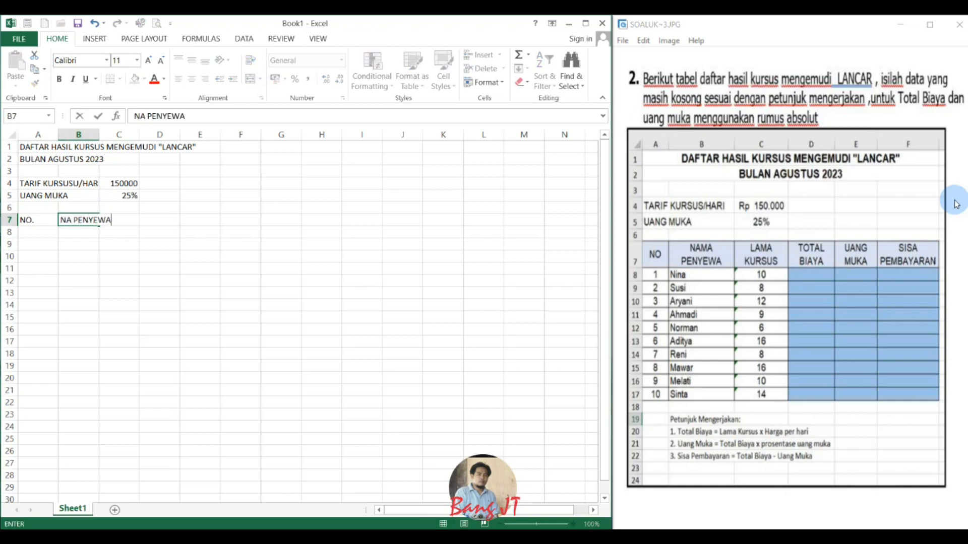
{"action": "key", "text": "Tab"}
{"action": "type", "text": "LAM"}
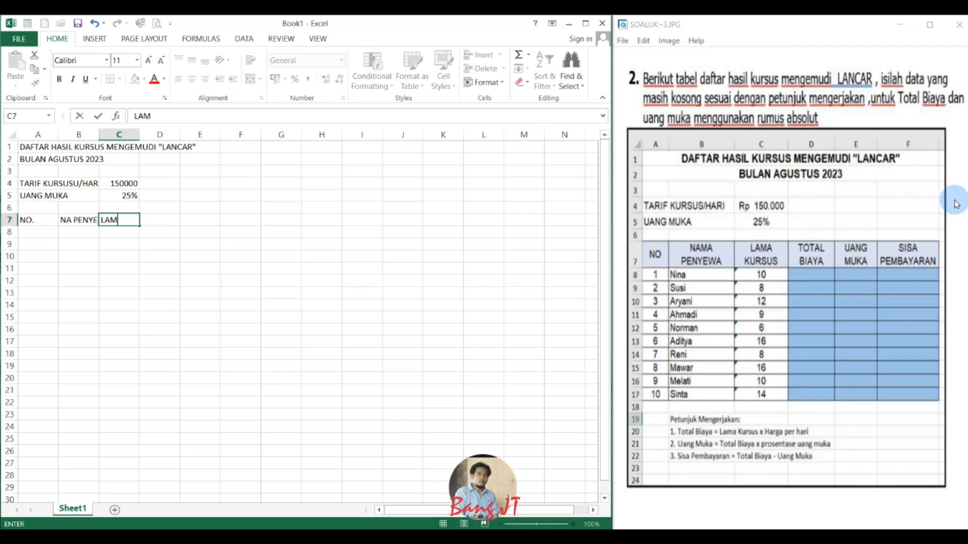
{"action": "type", "text": "A KURSUS"}
{"action": "key", "text": "Tab"}
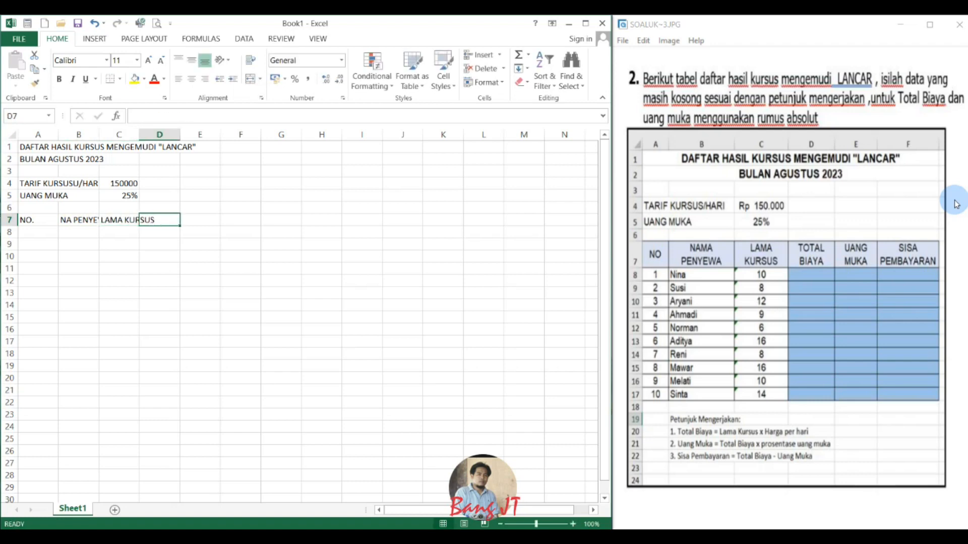
Add the table headings TOTOL BIAYA in cell D7 and UANG MUKA in cell E7.
{"action": "type", "text": "TOTOL "}
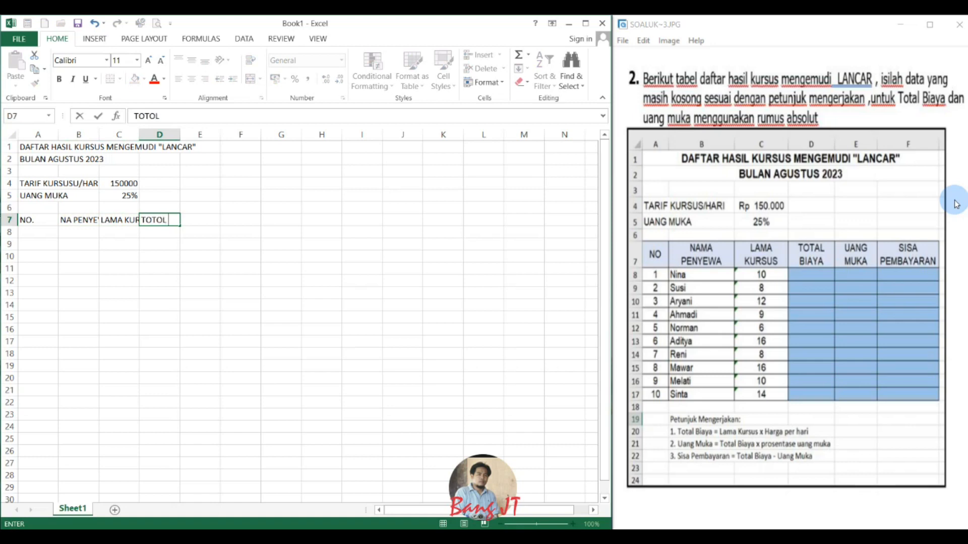
{"action": "type", "text": "BIAYA"}
{"action": "key", "text": "Tab"}
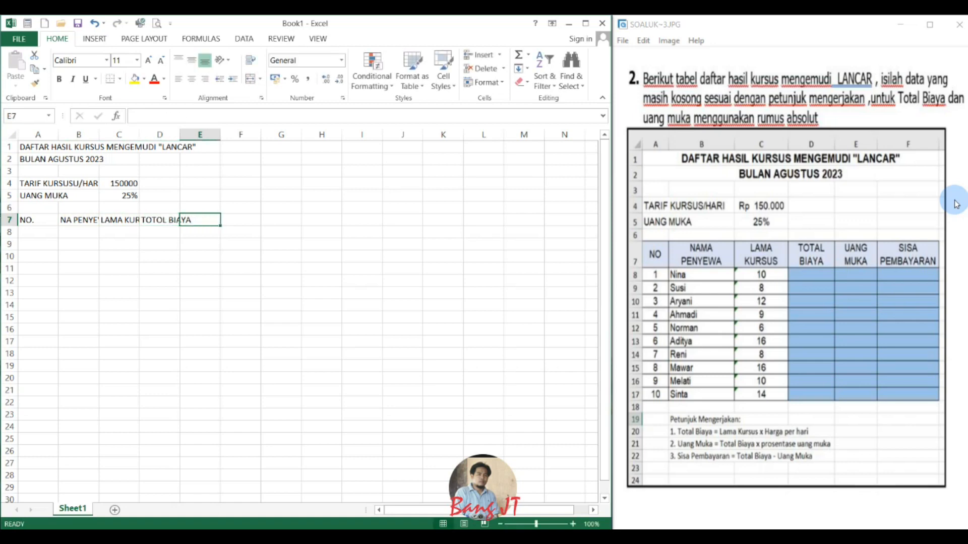
{"action": "type", "text": "UANG "}
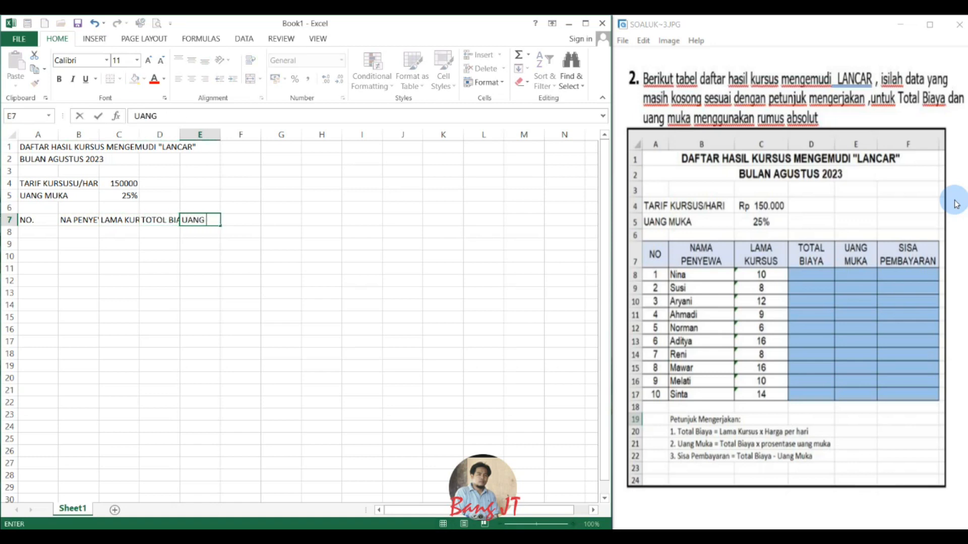
{"action": "type", "text": "MUKA"}
{"action": "key", "text": "Tab"}
Enter the last table heading SISA PEMBAYARAN in cell F7.
{"action": "type", "text": "SIW"}
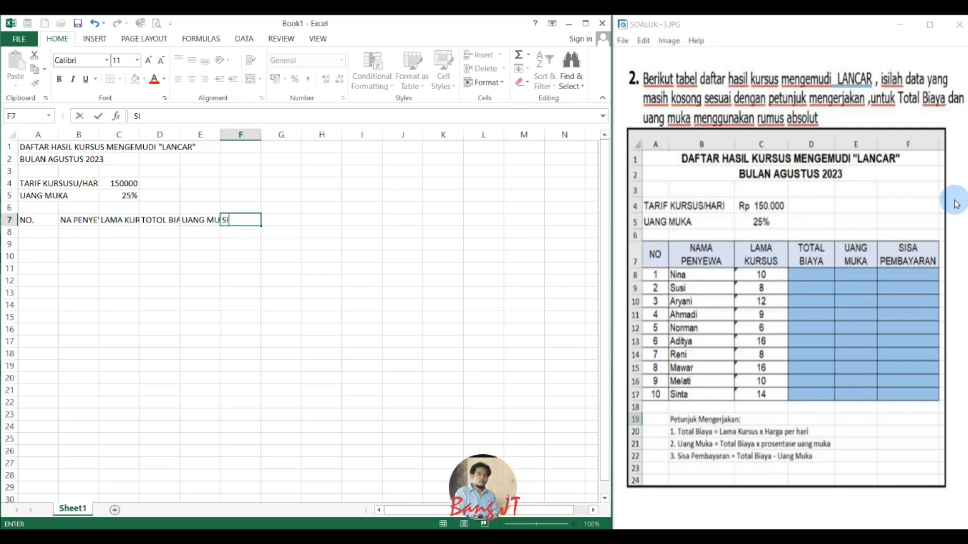
{"action": "key", "text": "BackSpace"}
{"action": "key", "text": "BackSpace"}
{"action": "type", "text": "ISA"}
{"action": "key", "text": "BackSpace"}
{"action": "key", "text": "BackSpace"}
{"action": "type", "text": "SA PEMBAYRAN"}
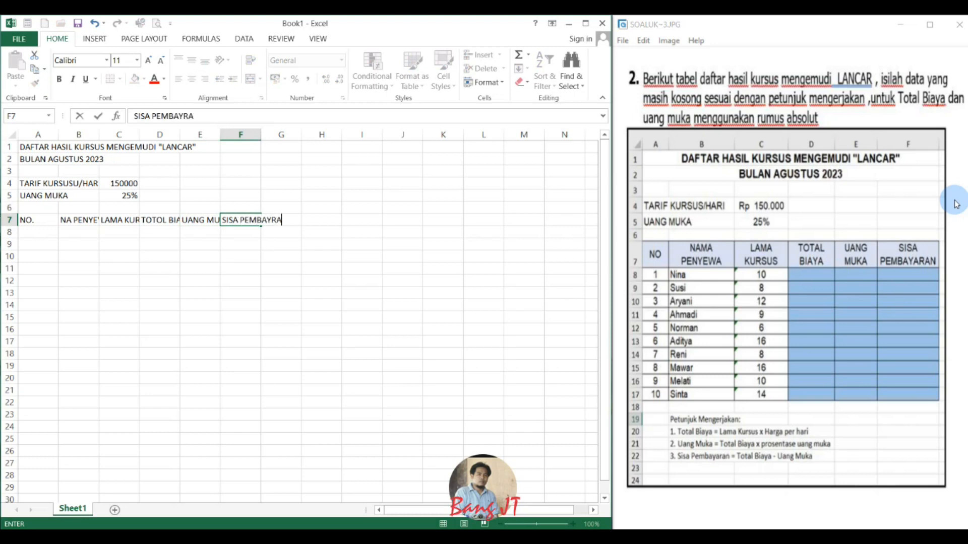
{"action": "key", "text": "BackSpace"}
{"action": "key", "text": "BackSpace"}
{"action": "key", "text": "BackSpace"}
{"action": "type", "text": "ARAN"}
{"action": "key", "text": "Return"}
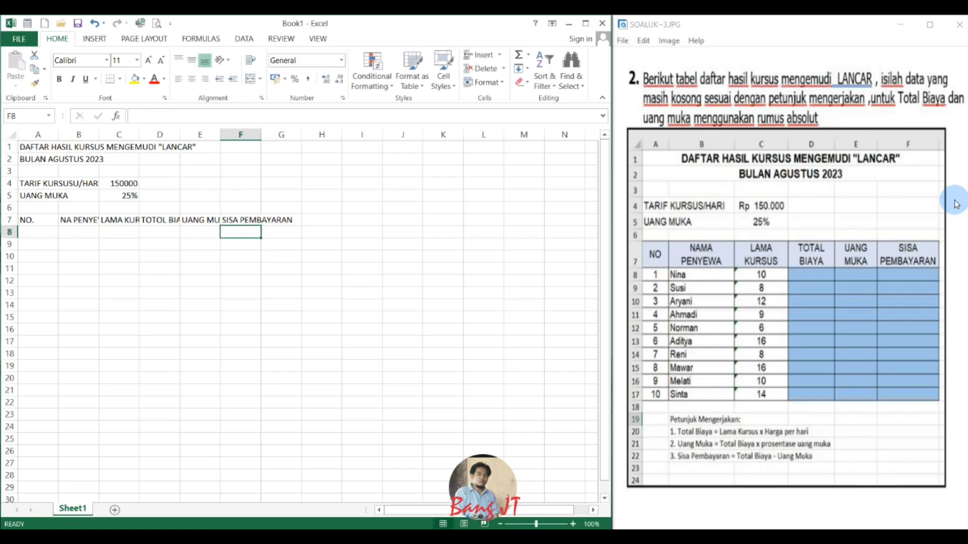
Narrow column A, widen columns B to D, and wrap and centre cells A7:G7 both vertically and horizontally.
{"action": "left_click_drag", "start_coordinate": [58, 135], "coordinate": [198, 134]}
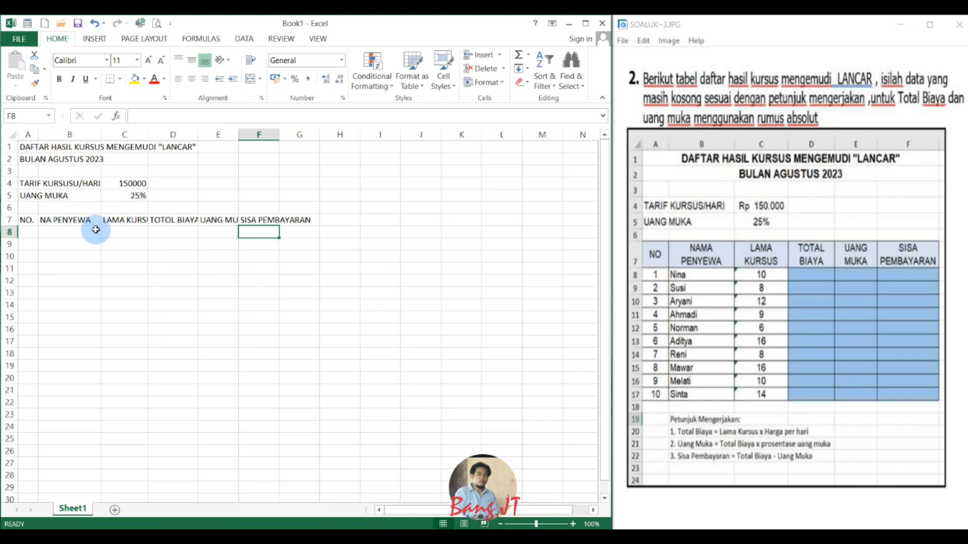
{"action": "left_click_drag", "start_coordinate": [25, 220], "coordinate": [303, 219]}
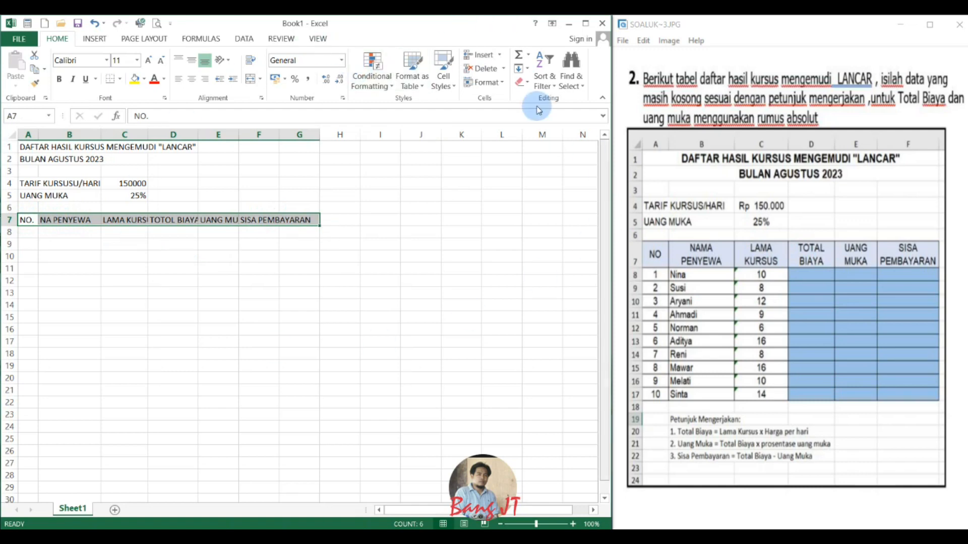
{"action": "left_click", "coordinate": [250, 61]}
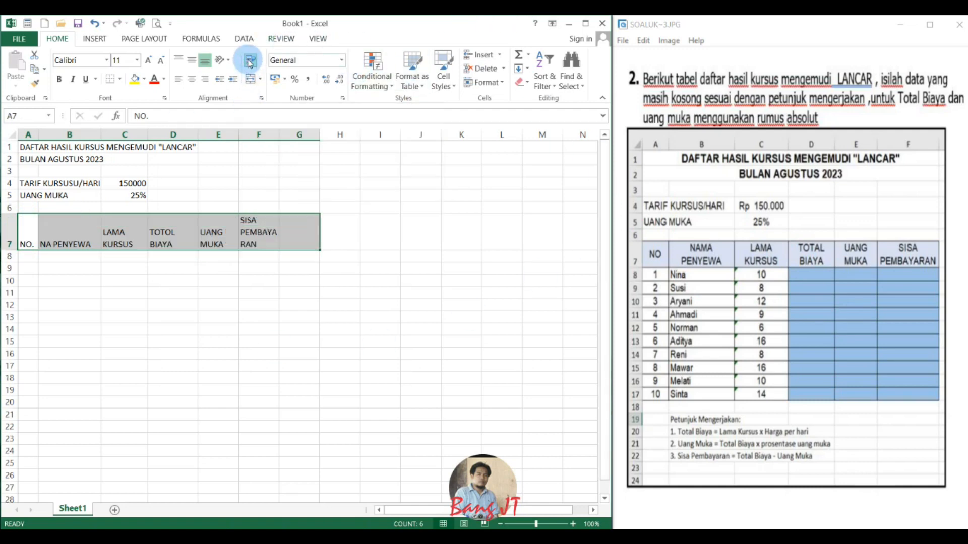
{"action": "left_click", "coordinate": [192, 62]}
{"action": "left_click", "coordinate": [194, 79]}
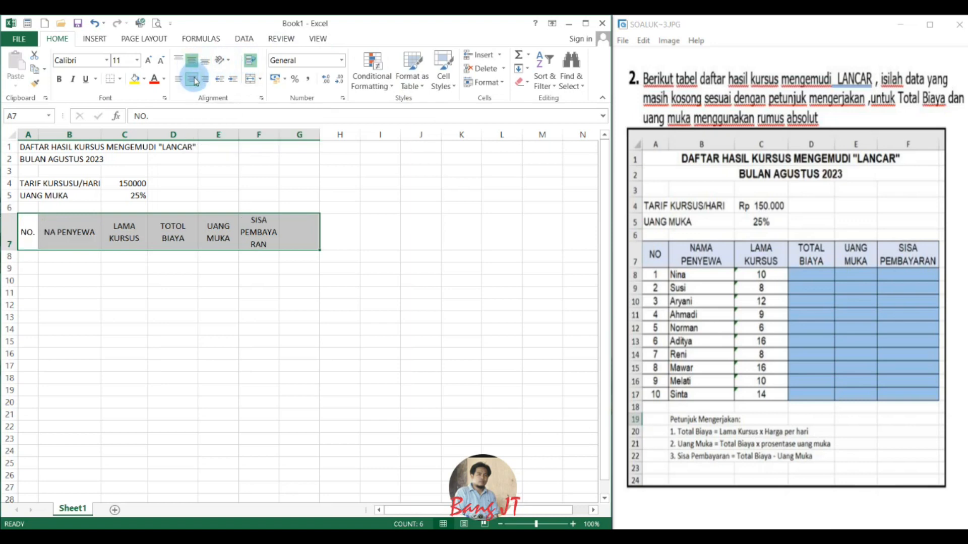
Widen column F so PEMBAYARAN fits on one line, and correct the heading in B7 to NAMA PENYEWA.
{"action": "left_click", "coordinate": [304, 230]}
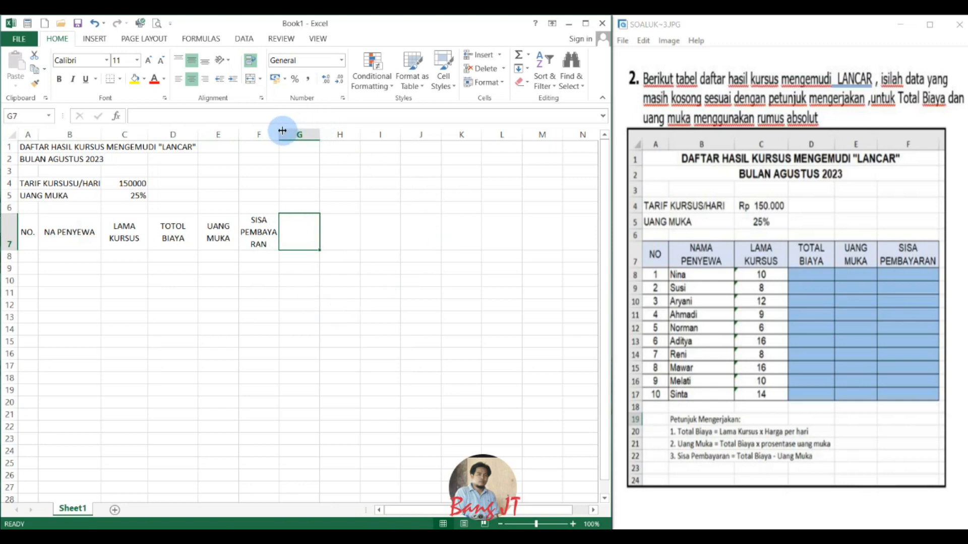
{"action": "left_click_drag", "start_coordinate": [282, 131], "coordinate": [305, 134]}
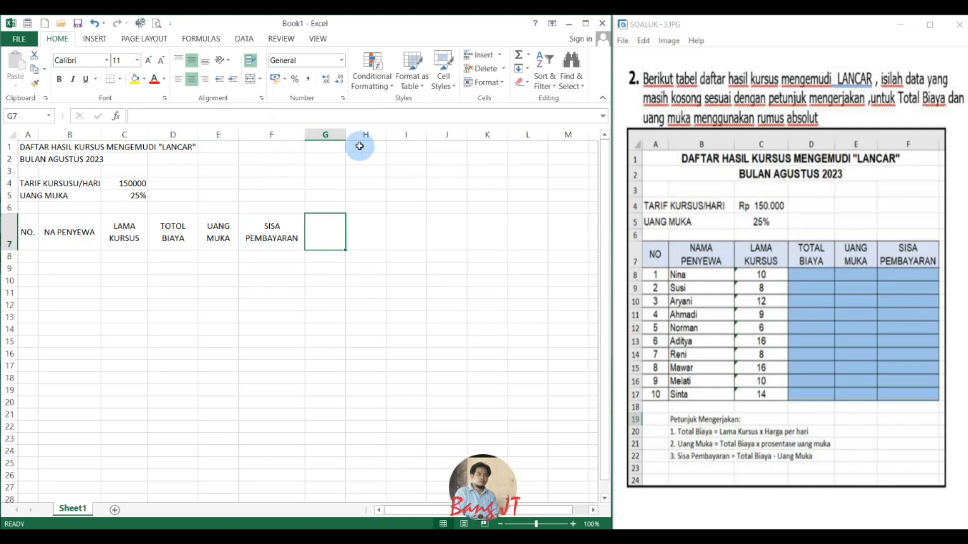
{"action": "left_click", "coordinate": [61, 232]}
{"action": "left_click", "coordinate": [144, 117]}
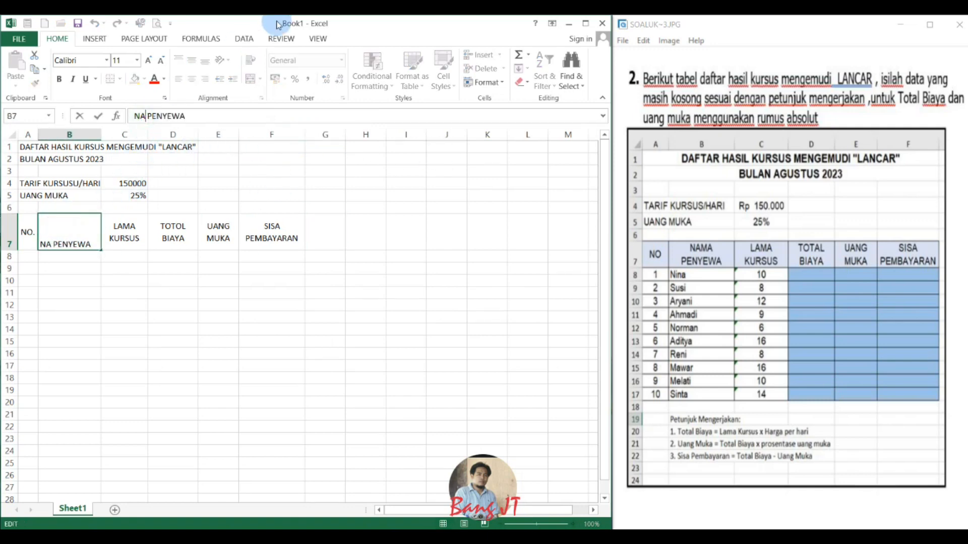
{"action": "type", "text": "MA"}
{"action": "key", "text": "Return"}
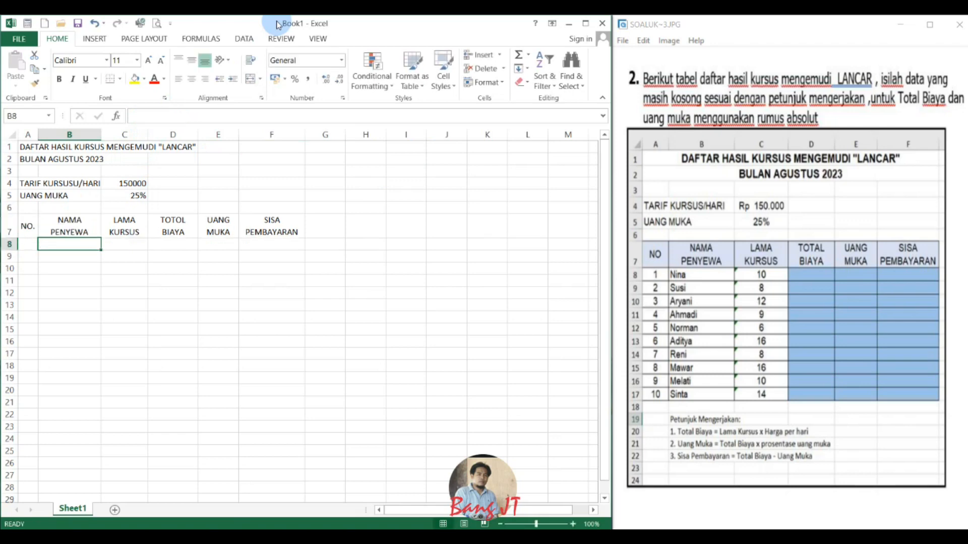
Number the rows 1 to 10 in A8:A17 by filling down from 1 and 2, and centre the numbers.
{"action": "left_click", "coordinate": [23, 246]}
{"action": "type", "text": "1"}
{"action": "key", "text": "Return"}
{"action": "type", "text": "2"}
{"action": "key", "text": "Return"}
{"action": "left_click_drag", "start_coordinate": [31, 245], "coordinate": [35, 356]}
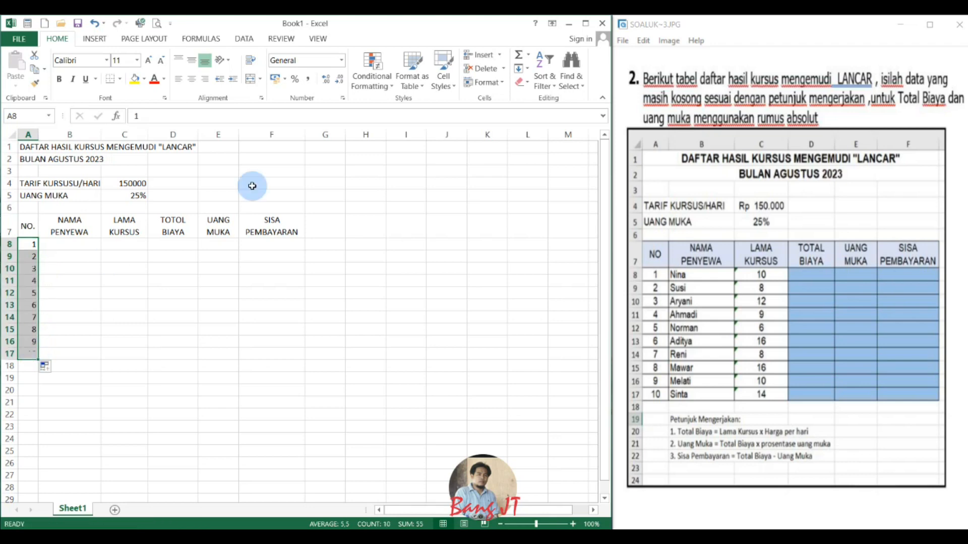
{"action": "left_click", "coordinate": [192, 79]}
{"action": "left_click", "coordinate": [205, 305]}
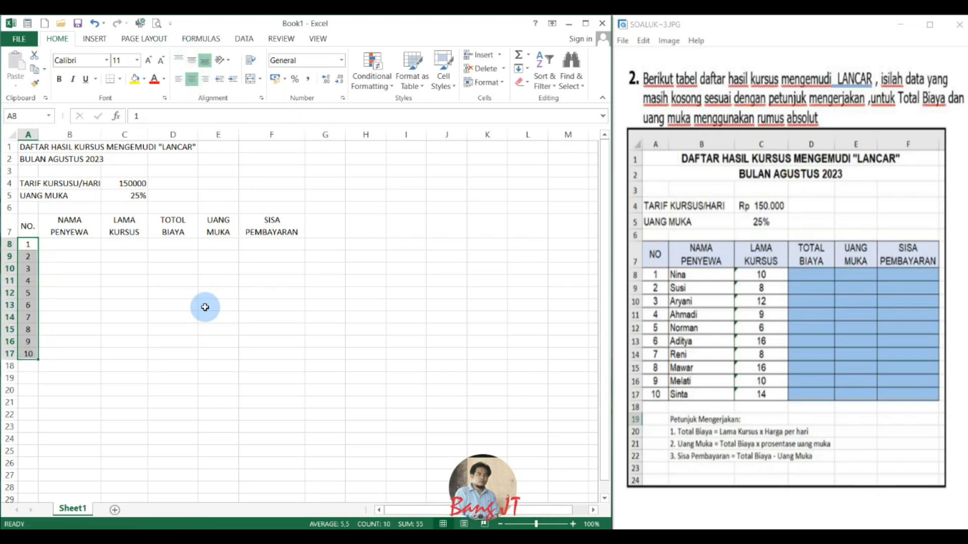
Enter the first five participants' names from the reference table in capitals in cells B8:B12.
{"action": "left_click", "coordinate": [81, 250]}
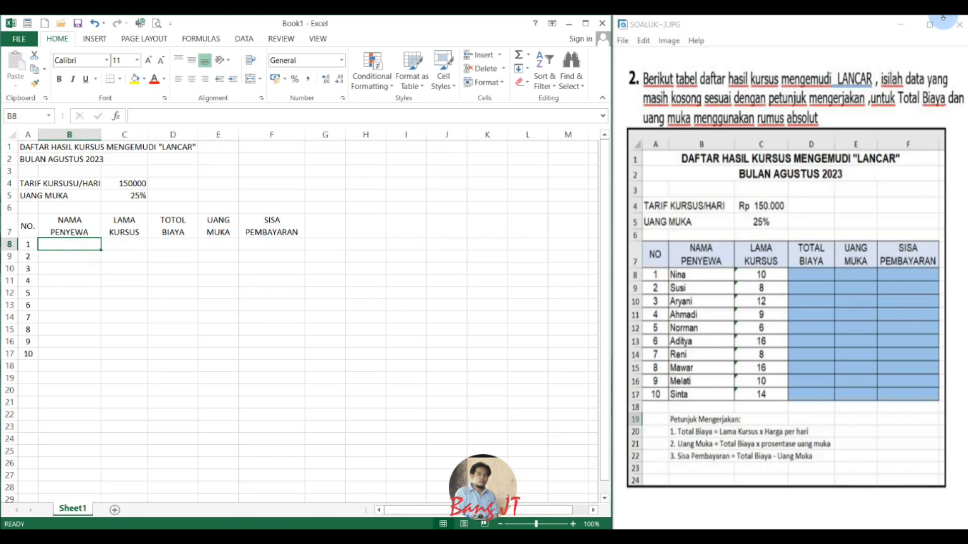
{"action": "type", "text": "N"}
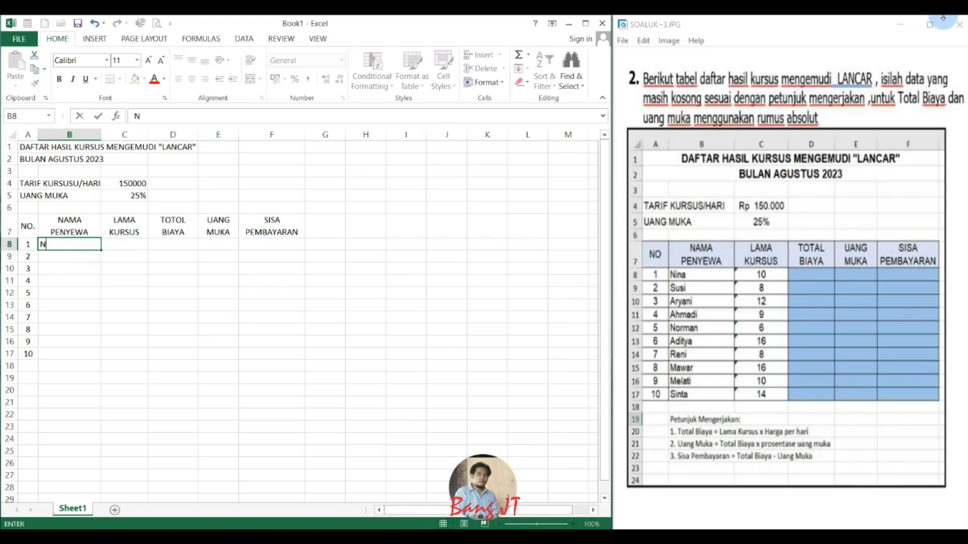
{"action": "type", "text": "INA"}
{"action": "key", "text": "Return"}
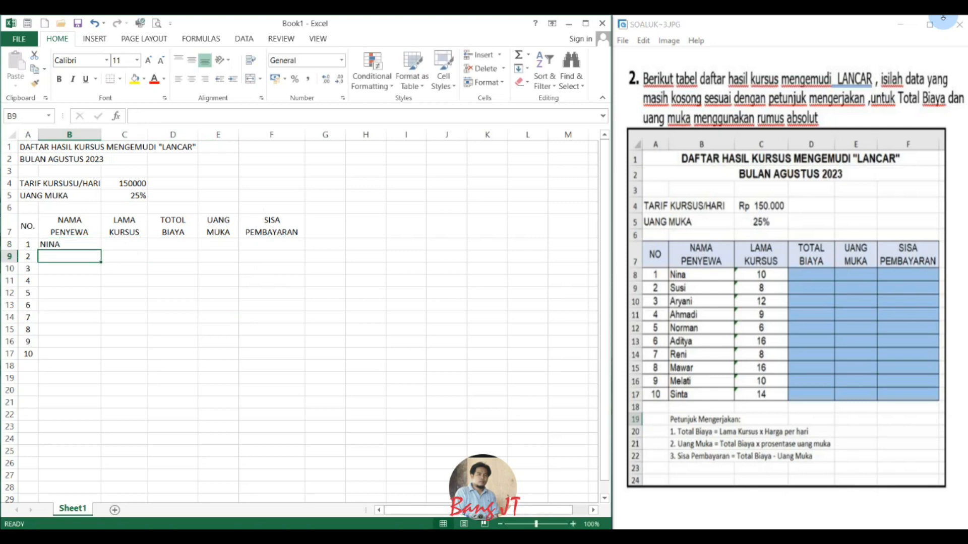
{"action": "type", "text": "SUSI"}
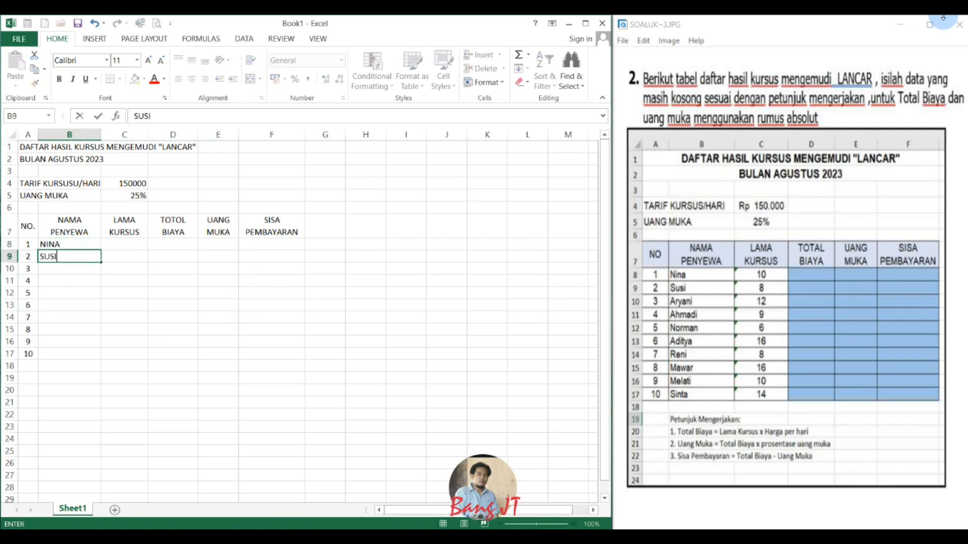
{"action": "key", "text": "Return"}
{"action": "type", "text": "ARYANI"}
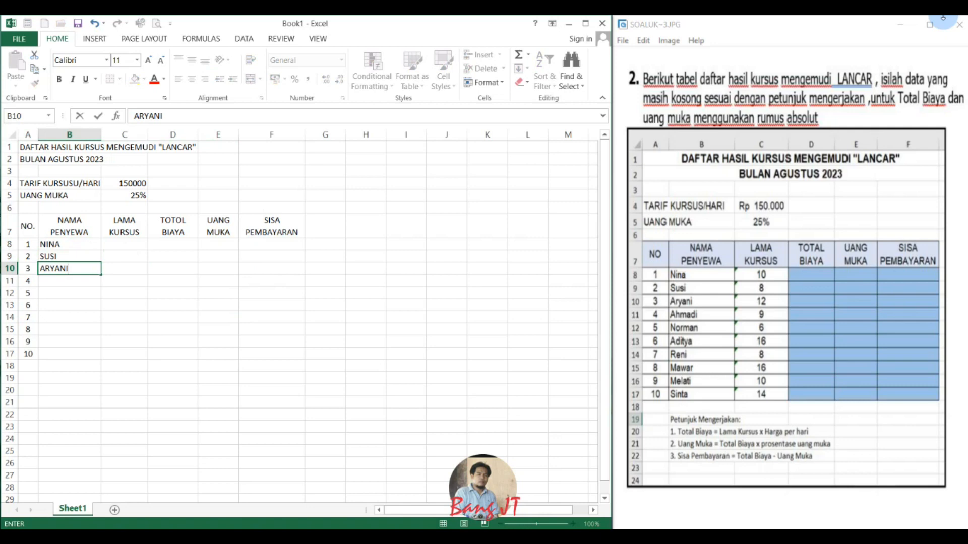
{"action": "key", "text": "Return"}
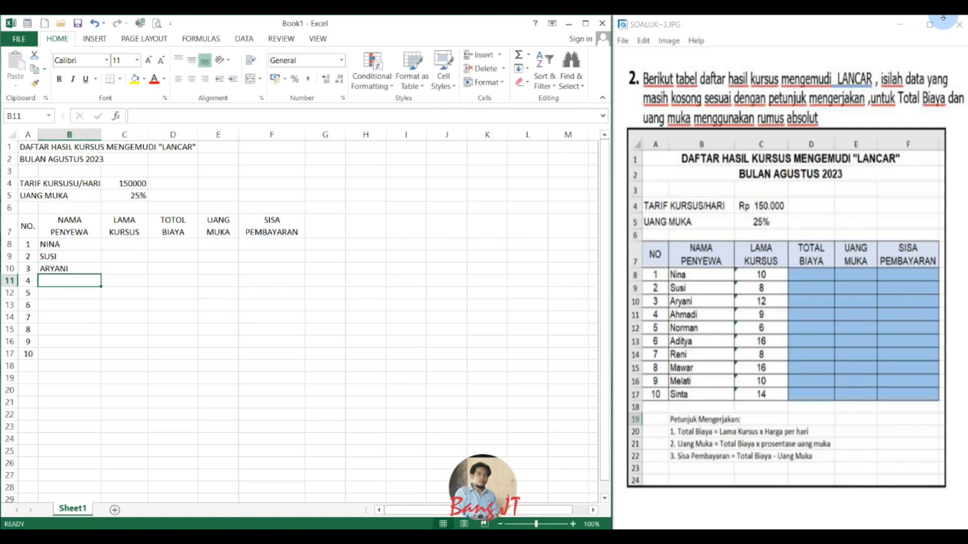
{"action": "type", "text": "AHMADI"}
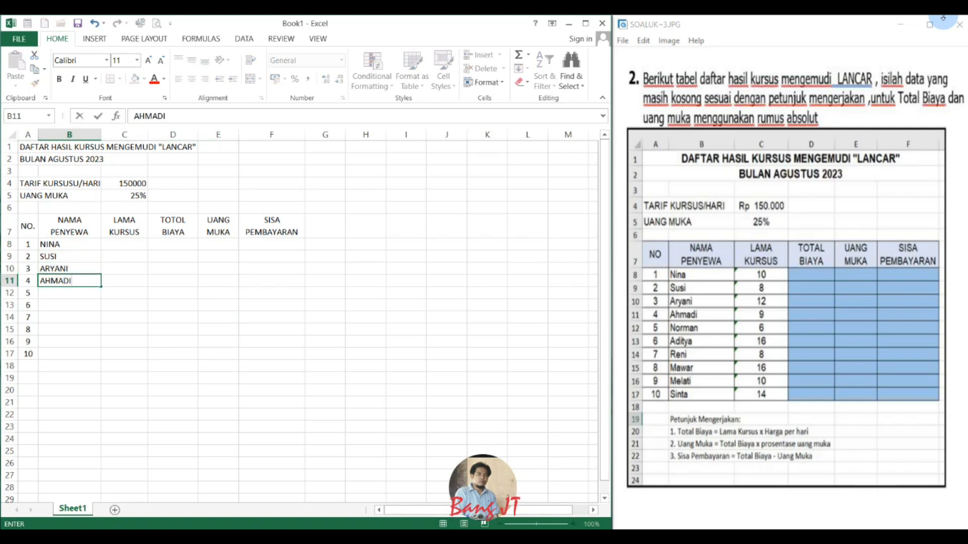
{"action": "key", "text": "Return"}
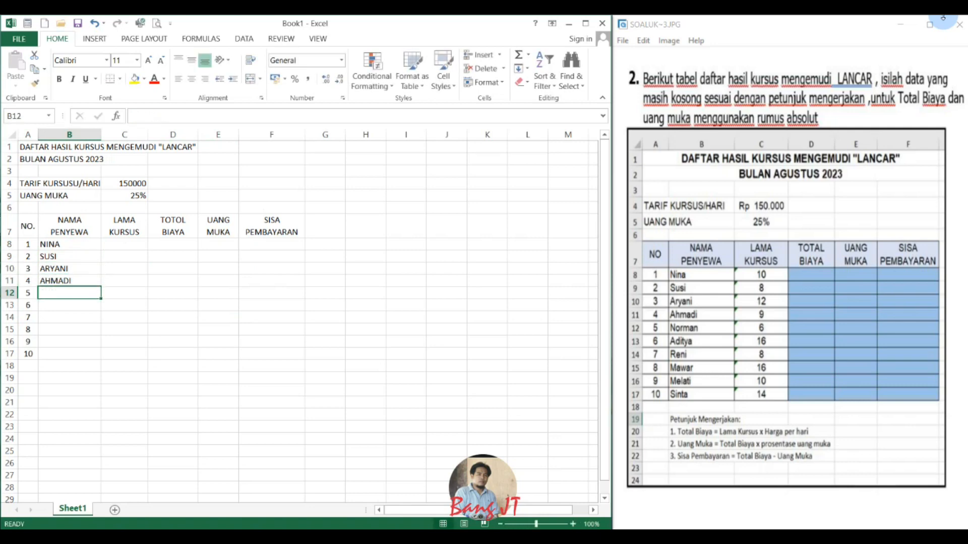
{"action": "type", "text": "NORMAN"}
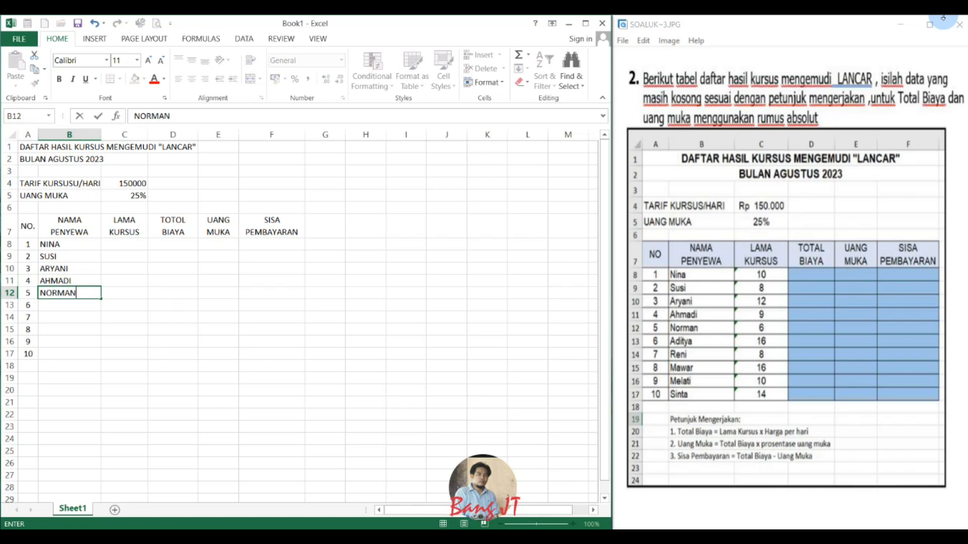
{"action": "key", "text": "Return"}
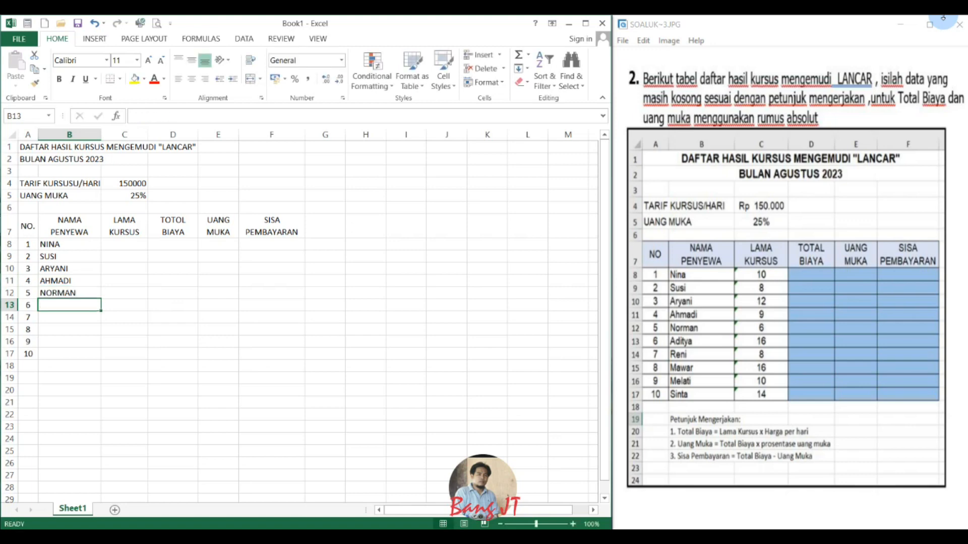
Enter the remaining five participants' names from the reference table in capitals in cells B13:B17.
{"action": "type", "text": "ADITYA"}
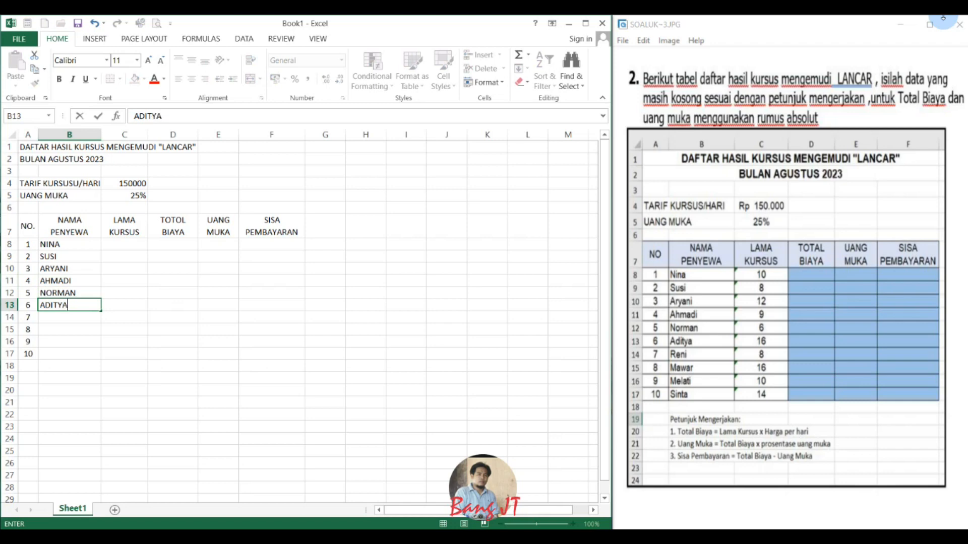
{"action": "key", "text": "Return"}
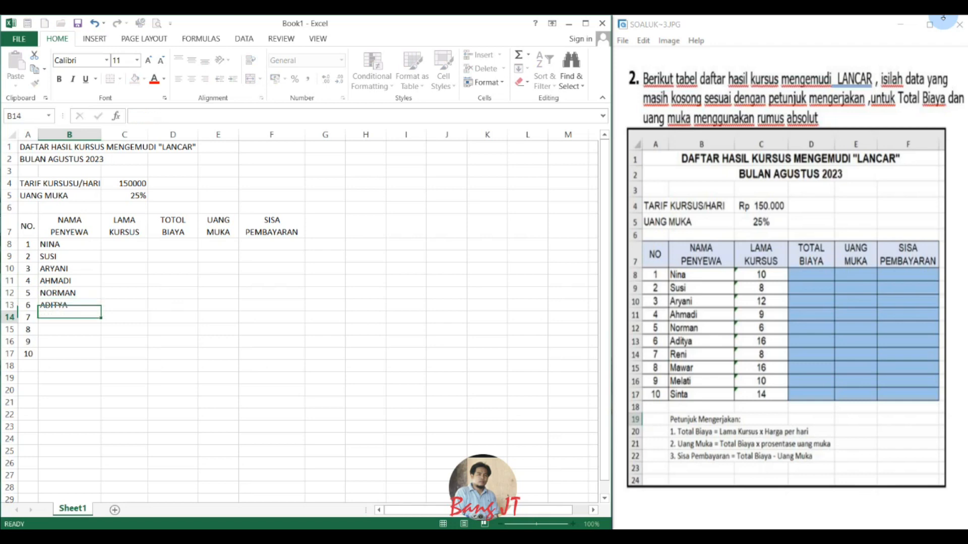
{"action": "type", "text": "RENI"}
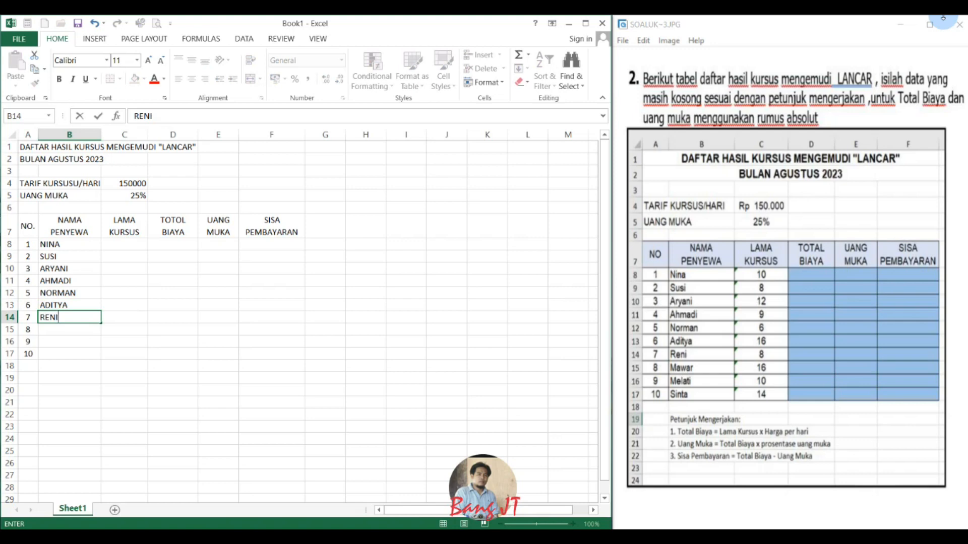
{"action": "key", "text": "Return"}
{"action": "type", "text": "MAWAR"}
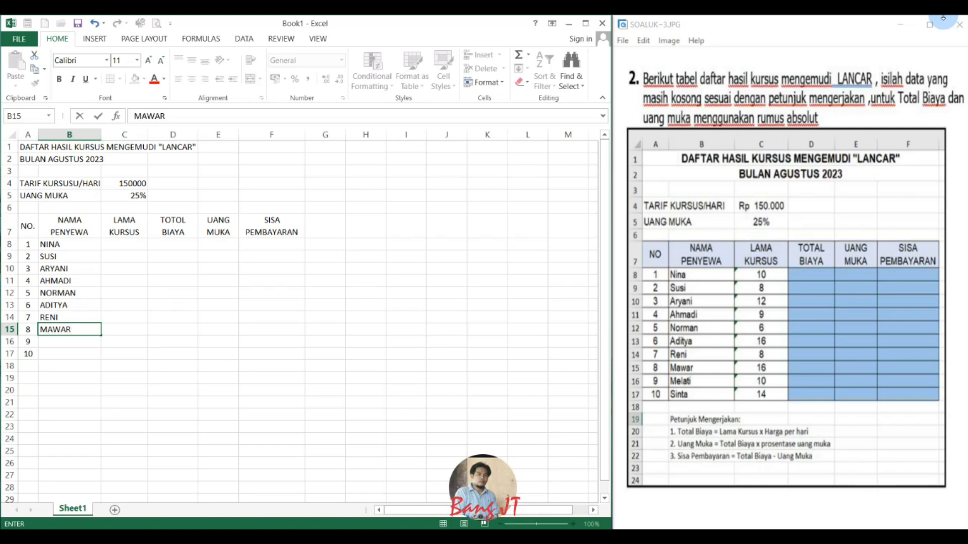
{"action": "key", "text": "Return"}
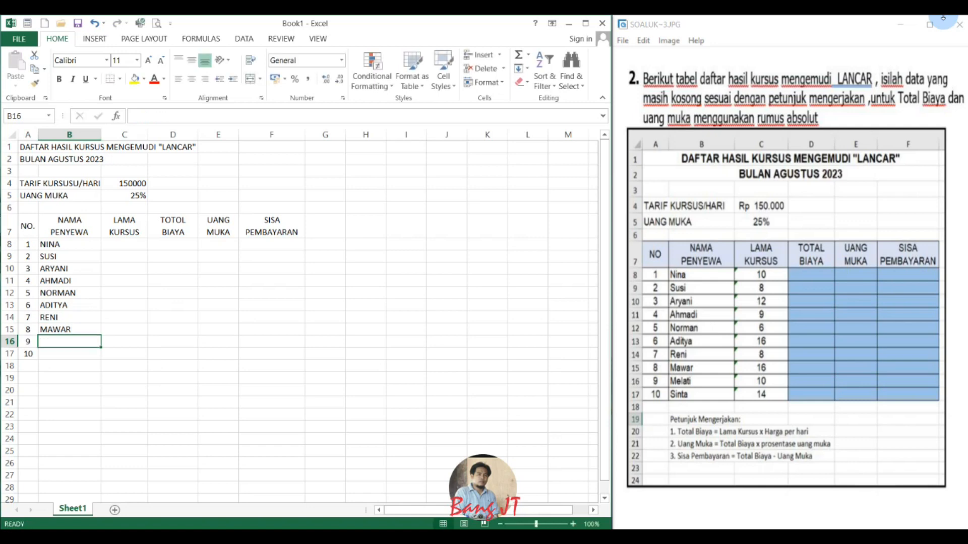
{"action": "type", "text": "MELATI"}
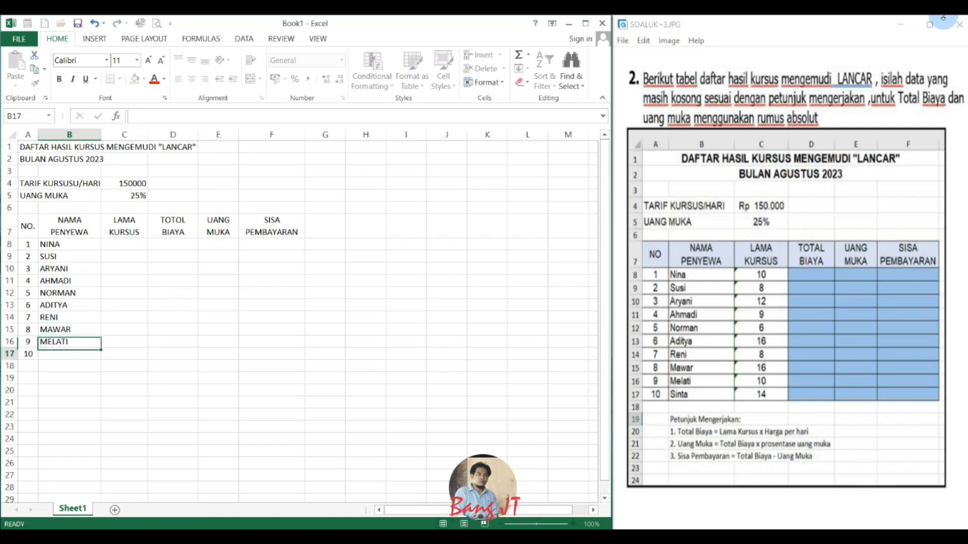
{"action": "key", "text": "Return"}
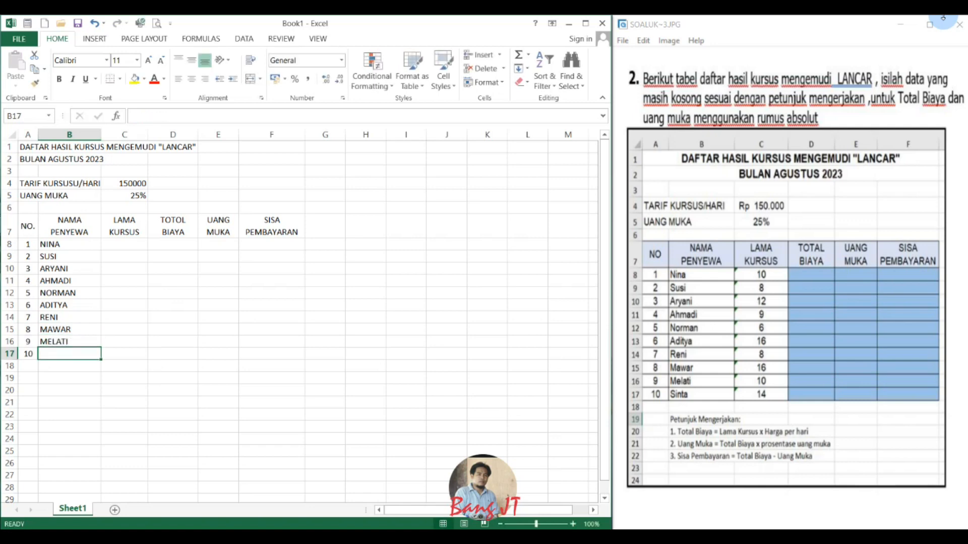
{"action": "type", "text": "SINTA"}
{"action": "key", "text": "Return"}
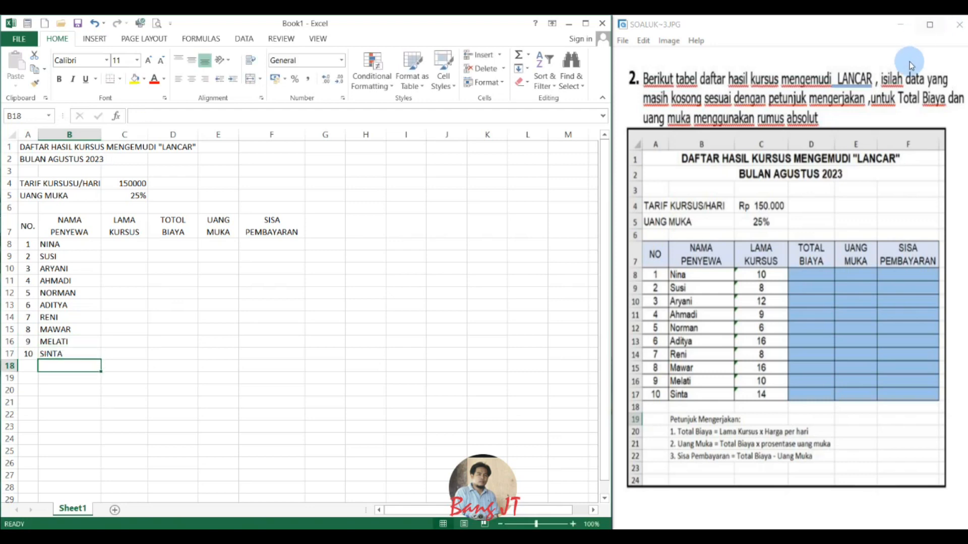
Enter the course durations 10, 8, 12, 9 and 6 under LAMA KURSUS in cells C8:C12.
{"action": "left_click", "coordinate": [127, 245]}
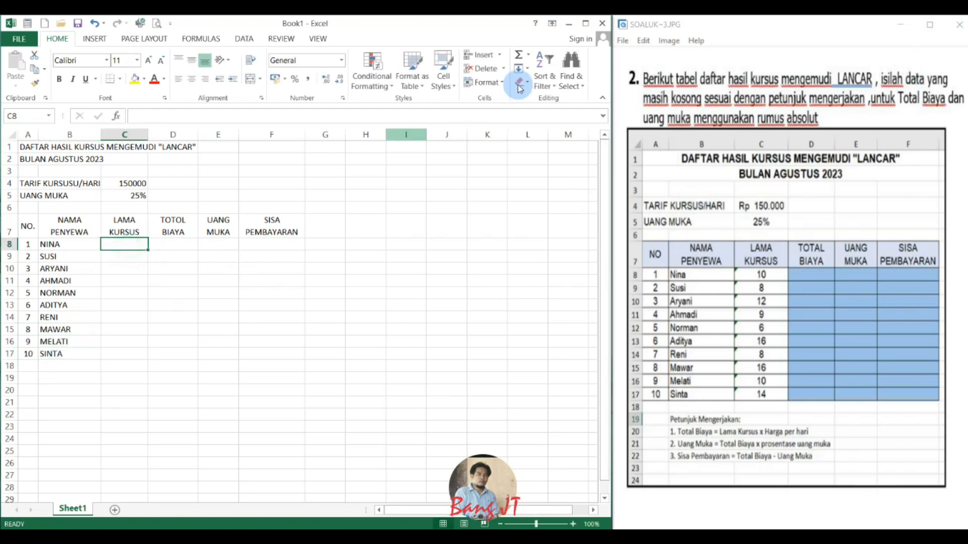
{"action": "type", "text": "10"}
{"action": "key", "text": "Return"}
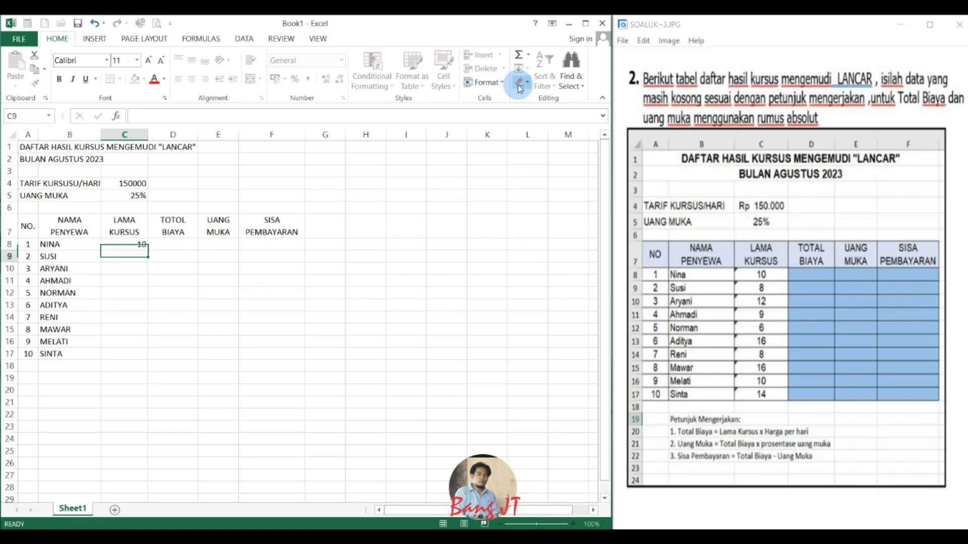
{"action": "type", "text": "8"}
{"action": "key", "text": "Return"}
{"action": "type", "text": "12"}
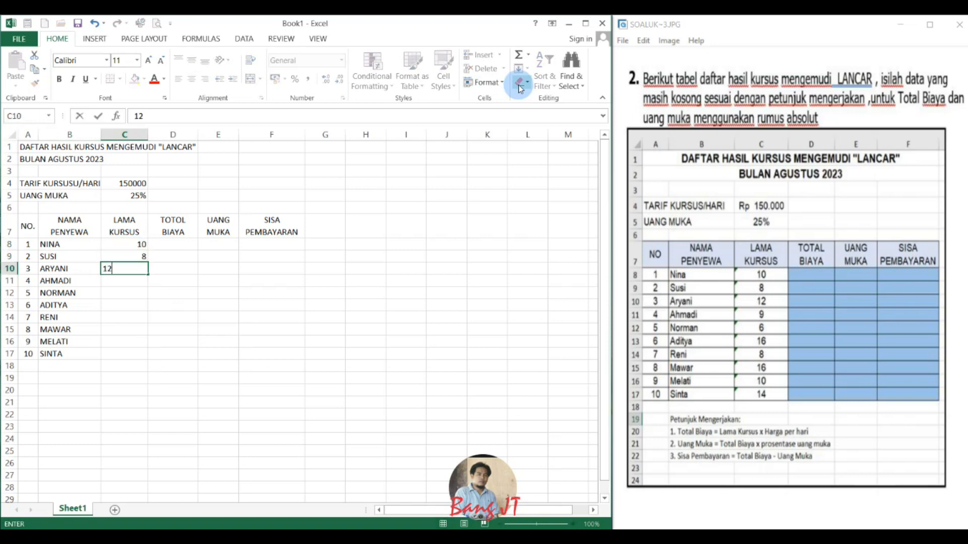
{"action": "key", "text": "Return"}
{"action": "type", "text": "9"}
{"action": "key", "text": "Return"}
Enter the course durations 16, 8, 16, 10 and 14 in cells C13:C17.
{"action": "key", "text": "Return"}
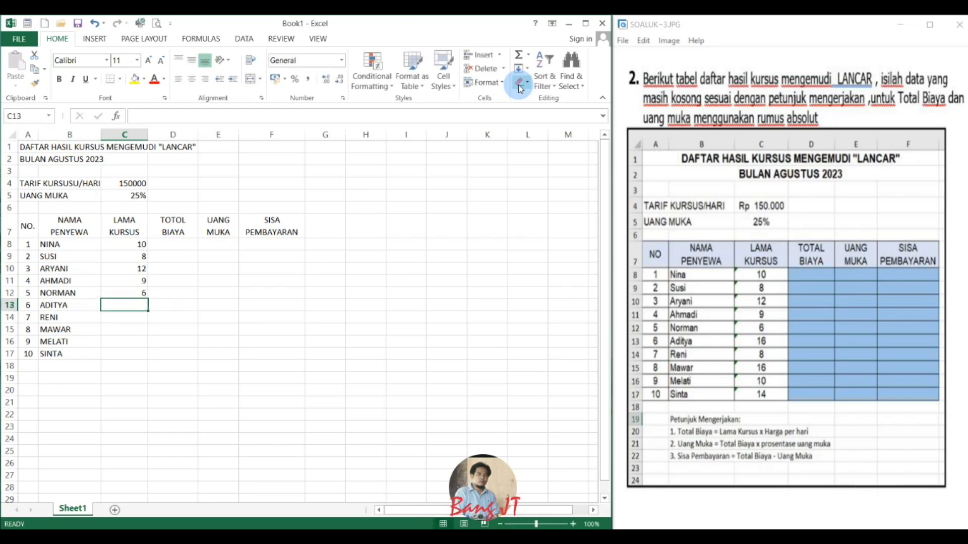
{"action": "type", "text": "16"}
{"action": "key", "text": "Return"}
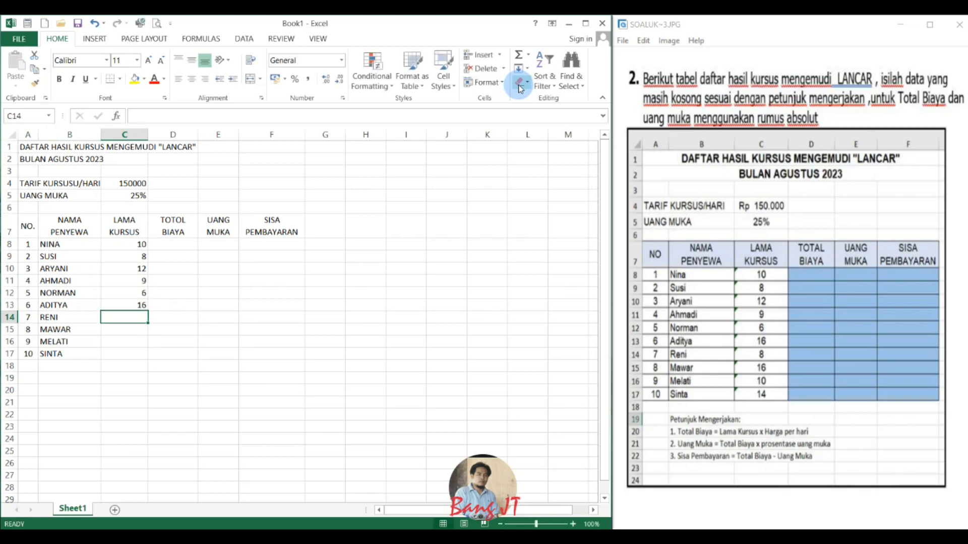
{"action": "type", "text": "8"}
{"action": "key", "text": "Return"}
{"action": "type", "text": "16"}
{"action": "key", "text": "Return"}
{"action": "type", "text": "10"}
{"action": "key", "text": "Return"}
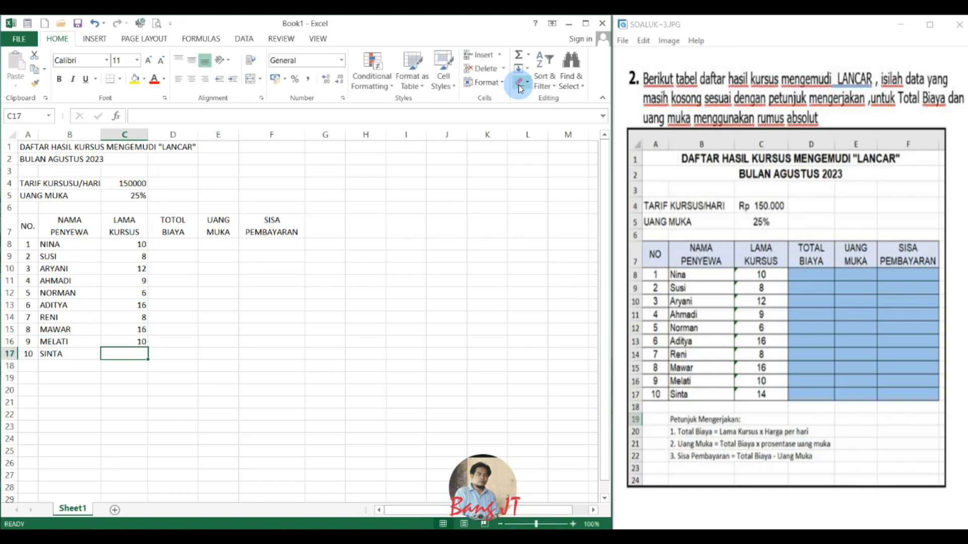
{"action": "type", "text": "14"}
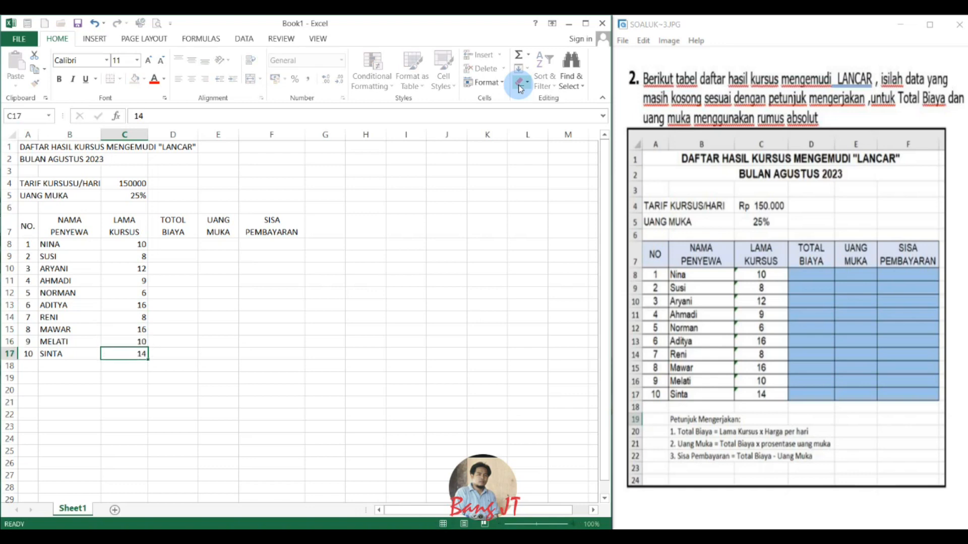
{"action": "key", "text": "Return"}
Apply All Borders to the whole table, cells A7:F17.
{"action": "left_click_drag", "start_coordinate": [32, 219], "coordinate": [281, 351]}
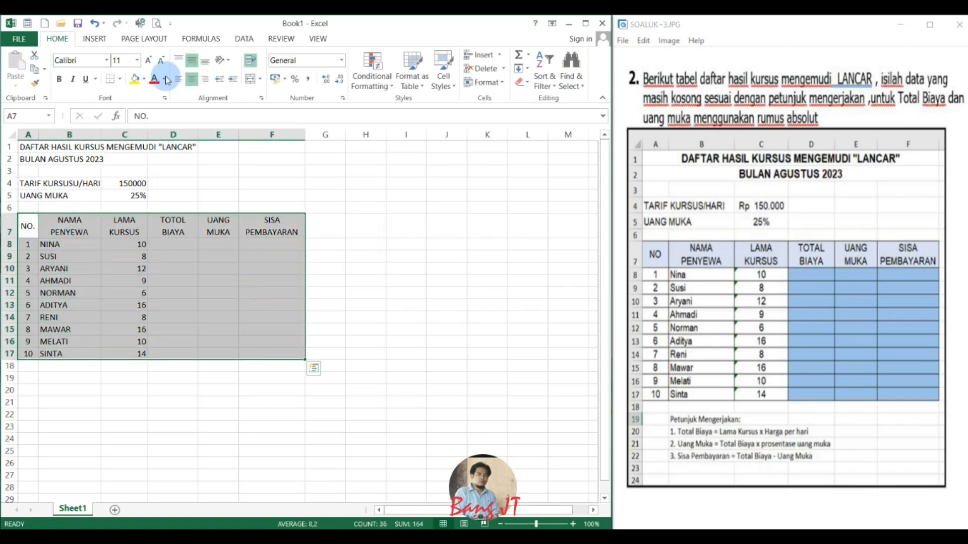
{"action": "left_click", "coordinate": [120, 80]}
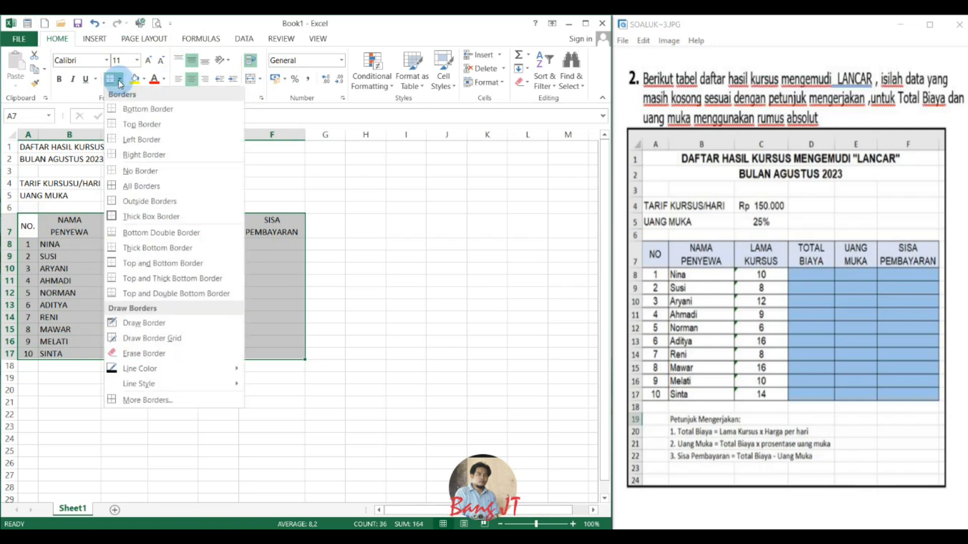
{"action": "left_click", "coordinate": [143, 187]}
{"action": "left_click", "coordinate": [405, 293]}
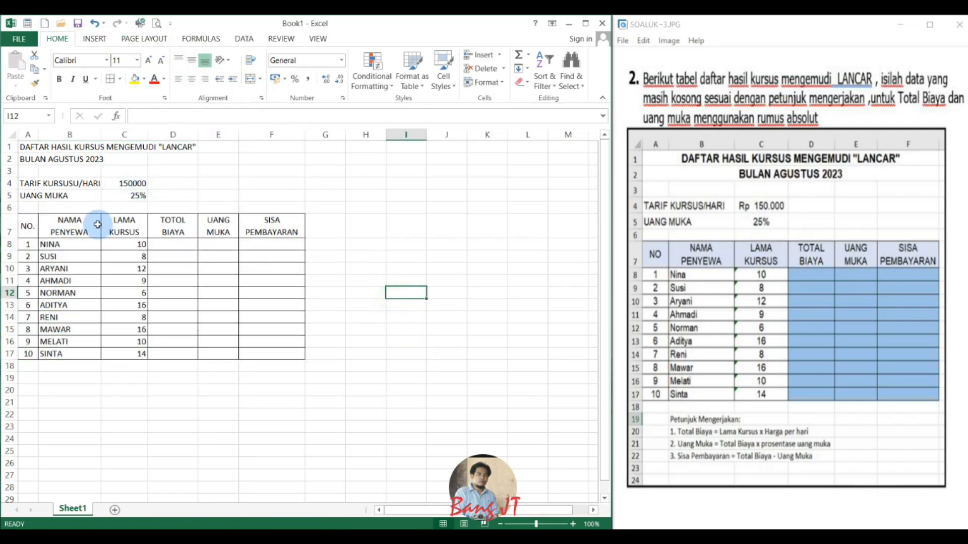
Fill the heading cells A7:F7 with light blue and the empty calculation cells D8:F17 with light orange.
{"action": "left_click_drag", "start_coordinate": [27, 226], "coordinate": [269, 217]}
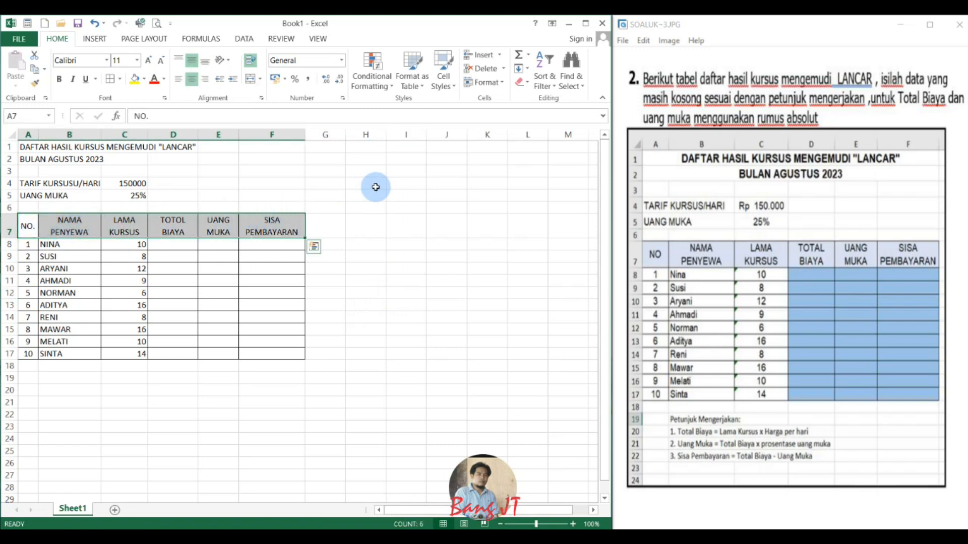
{"action": "left_click", "coordinate": [144, 79]}
{"action": "left_click", "coordinate": [171, 123]}
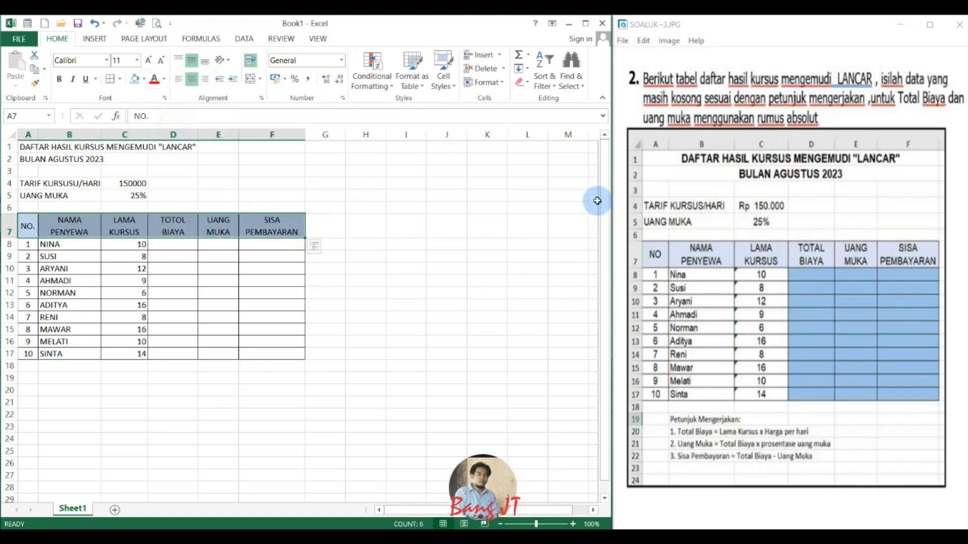
{"action": "left_click_drag", "start_coordinate": [166, 246], "coordinate": [295, 353]}
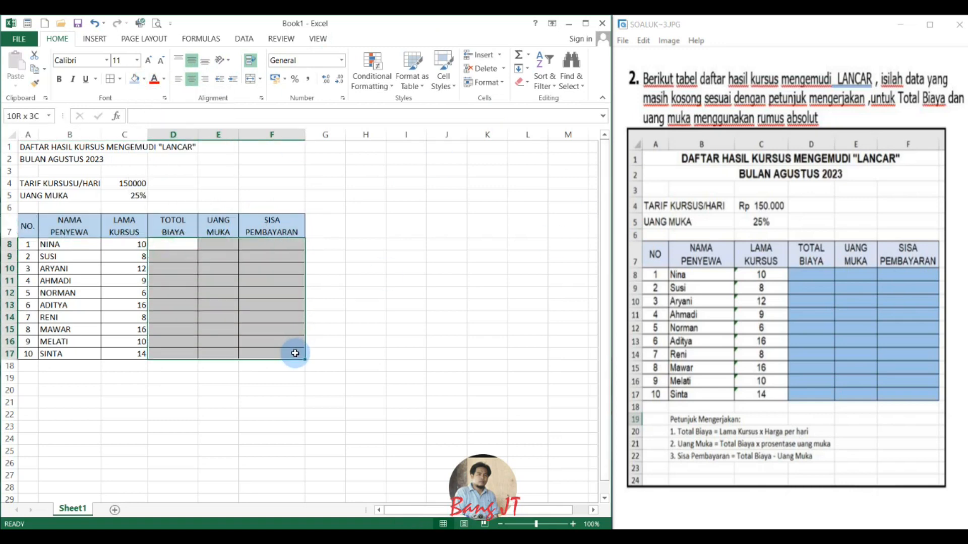
{"action": "left_click", "coordinate": [144, 79]}
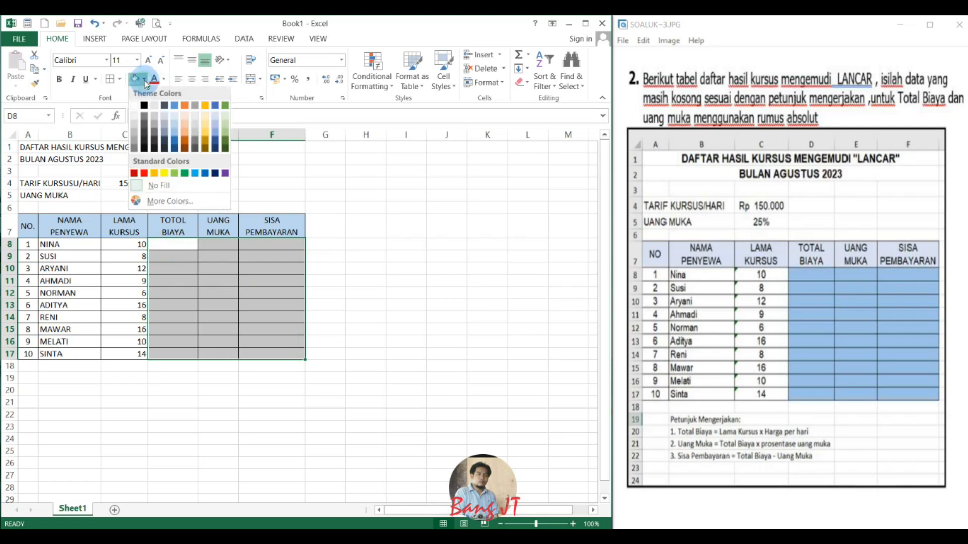
{"action": "left_click", "coordinate": [184, 120]}
{"action": "left_click", "coordinate": [333, 215]}
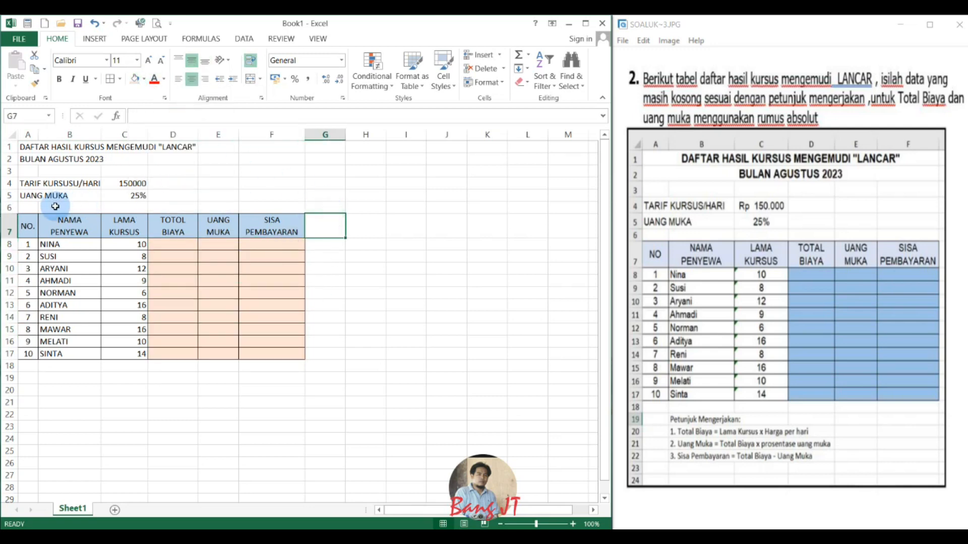
Make the table headings in cells A7:F7 bold.
{"action": "left_click_drag", "start_coordinate": [23, 226], "coordinate": [275, 226]}
{"action": "left_click", "coordinate": [59, 79]}
{"action": "left_click", "coordinate": [258, 159]}
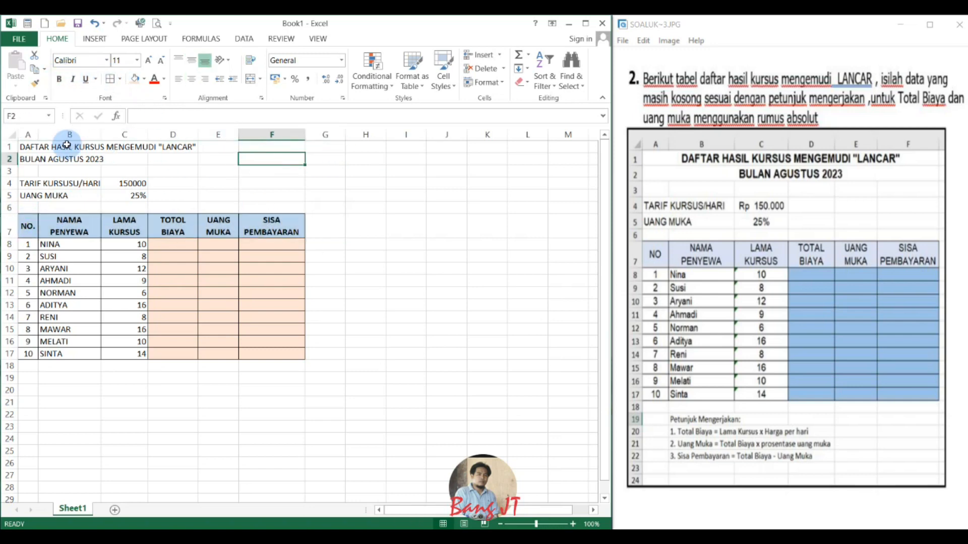
Merge the title cells A1:F2 across each row and centre both titles horizontally.
{"action": "left_click_drag", "start_coordinate": [23, 148], "coordinate": [276, 162]}
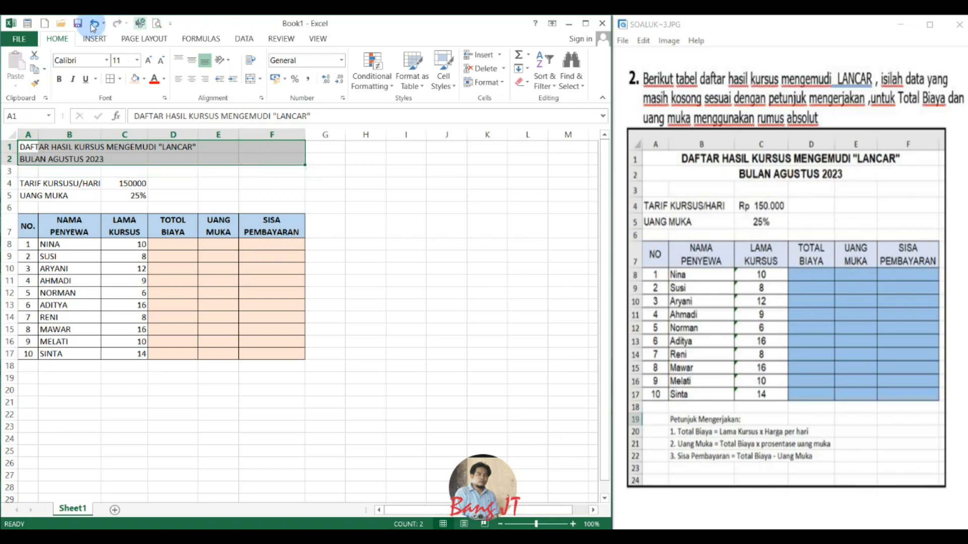
{"action": "left_click", "coordinate": [261, 80]}
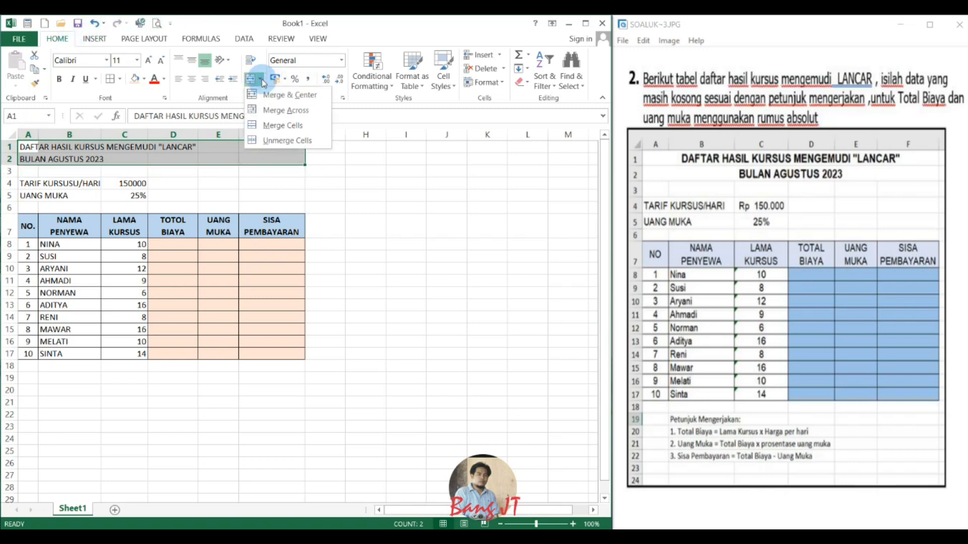
{"action": "left_click", "coordinate": [275, 112]}
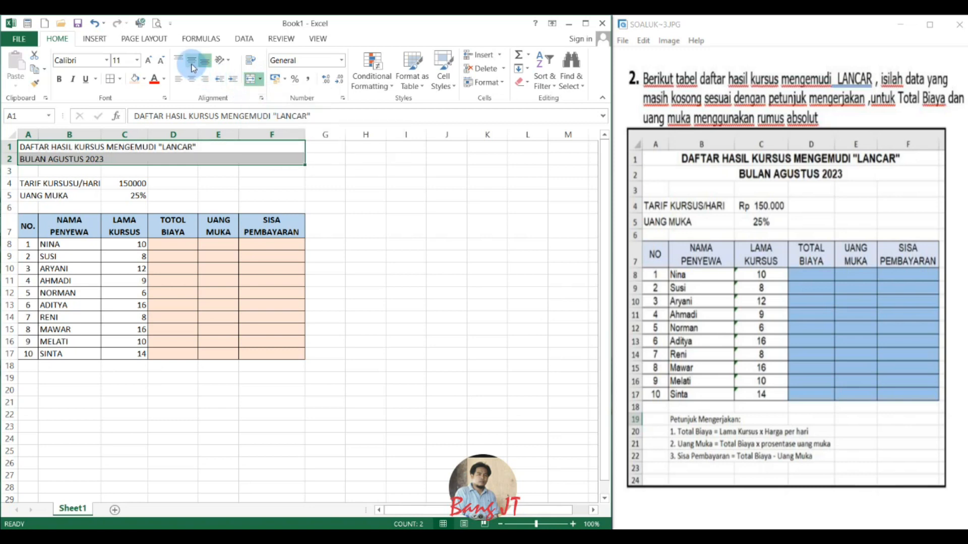
{"action": "left_click", "coordinate": [193, 80]}
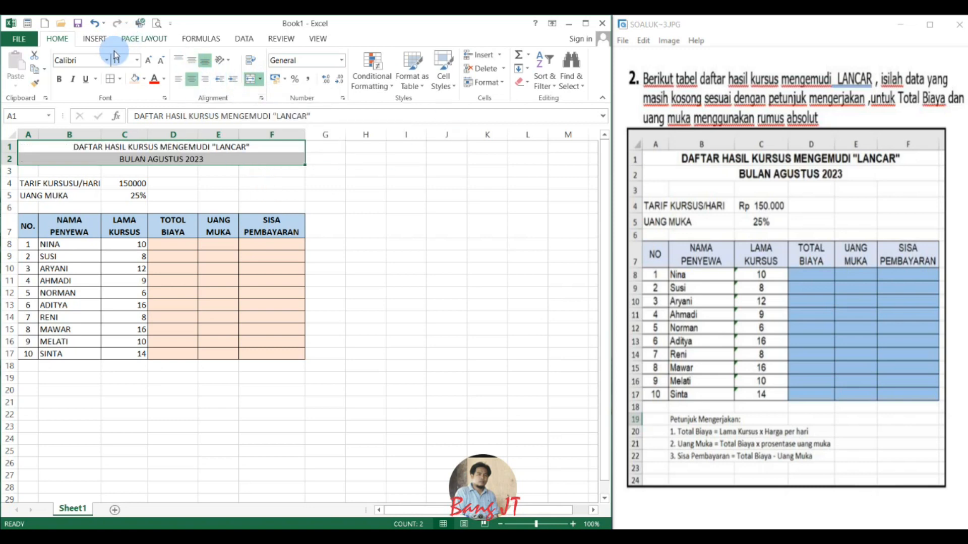
Make the two title rows in A1:F2 bold and set their font size to 14.
{"action": "left_click", "coordinate": [59, 81]}
{"action": "left_click", "coordinate": [148, 62]}
{"action": "left_click", "coordinate": [148, 62]}
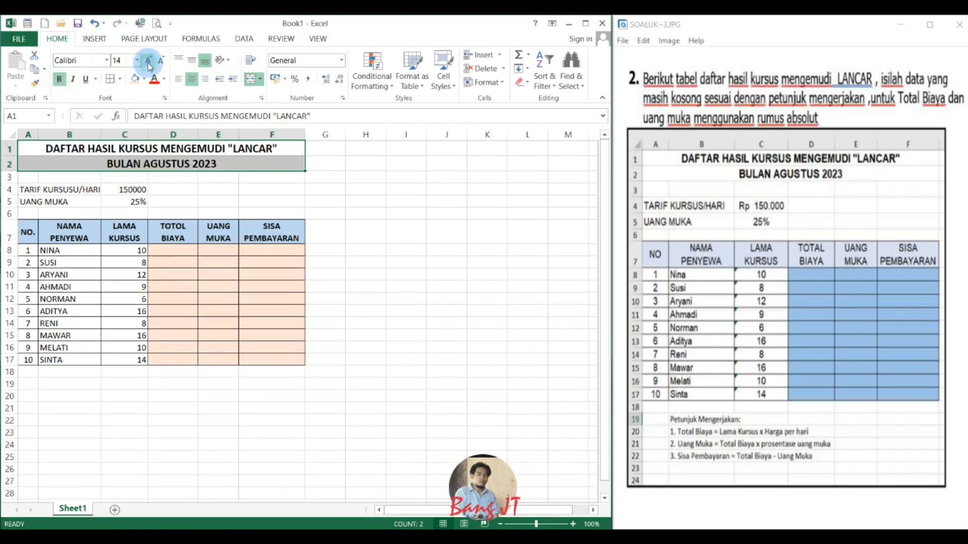
{"action": "left_click", "coordinate": [265, 189]}
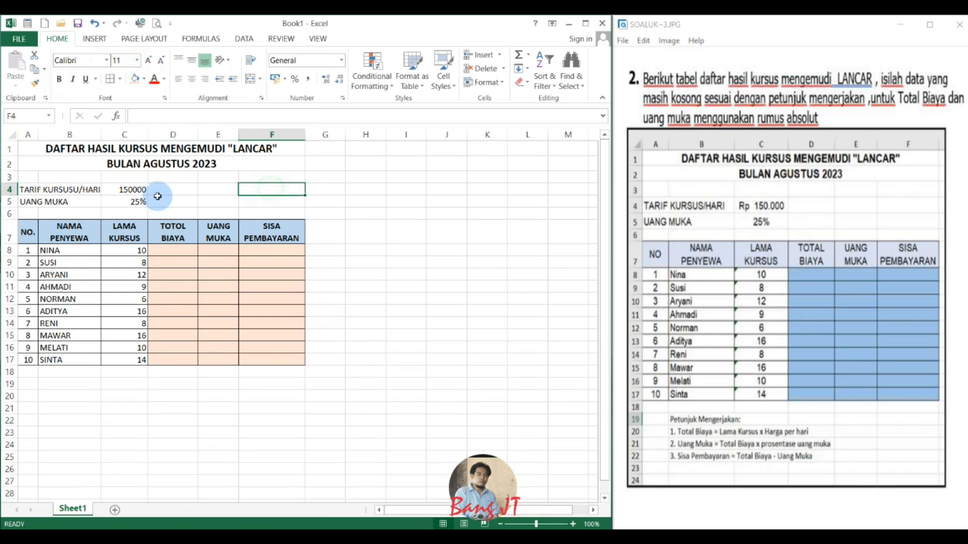
Correct the label in cell A4 to "TARIF KURSUS/HARI" and make cells A4:C5 bold.
{"action": "left_click", "coordinate": [23, 189]}
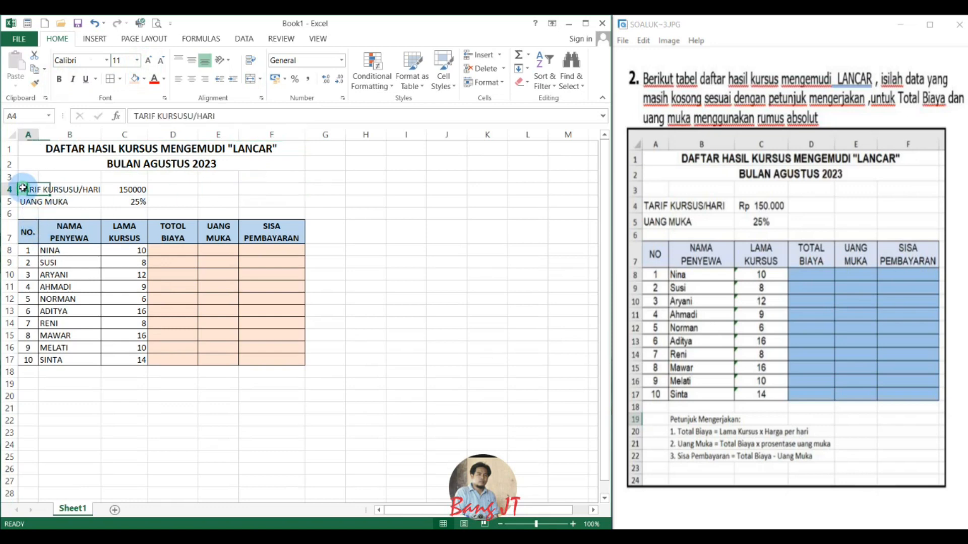
{"action": "left_click", "coordinate": [194, 115]}
{"action": "key", "text": "BackSpace"}
{"action": "key", "text": "Return"}
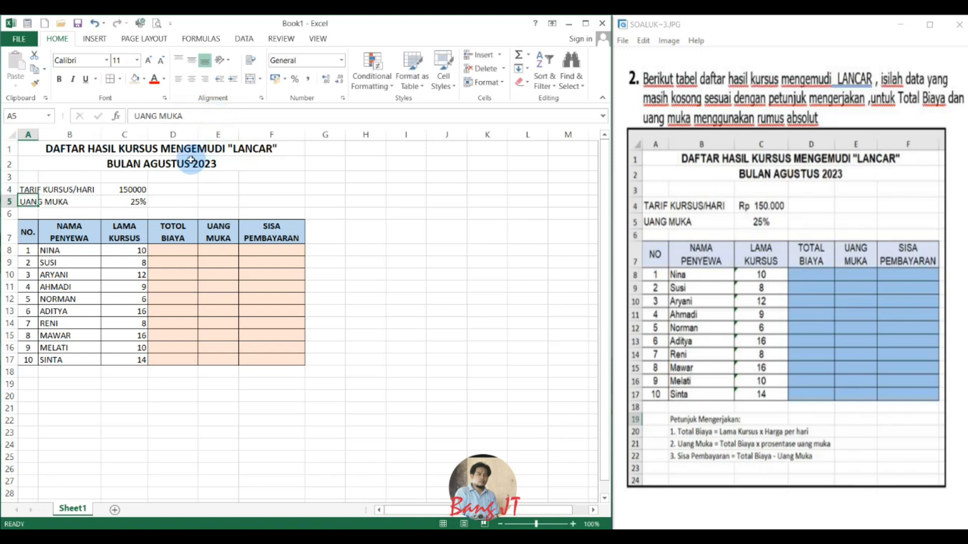
{"action": "left_click_drag", "start_coordinate": [27, 190], "coordinate": [139, 200]}
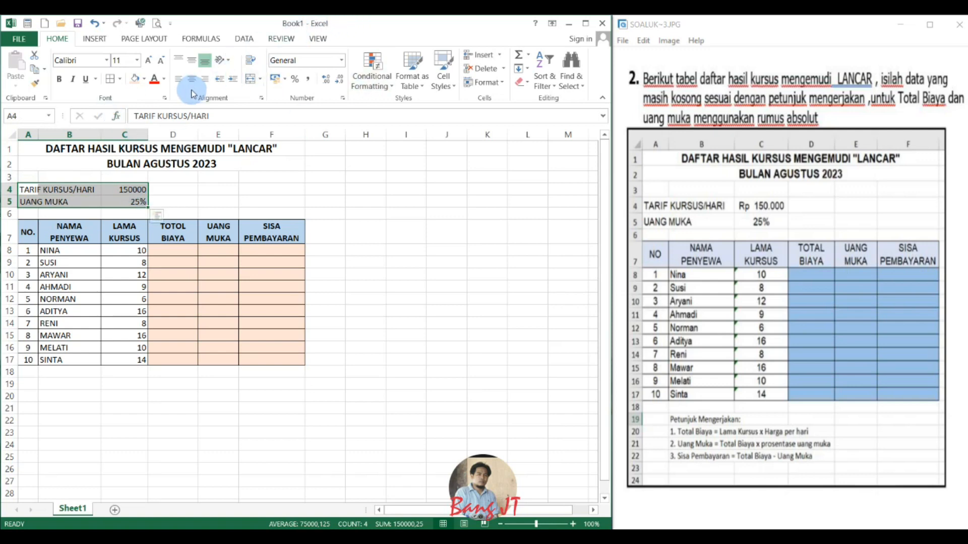
{"action": "left_click", "coordinate": [59, 79]}
Format the daily rate in C4 as Rp accounting with no decimal places, and widen column C to fit it.
{"action": "left_click", "coordinate": [133, 191]}
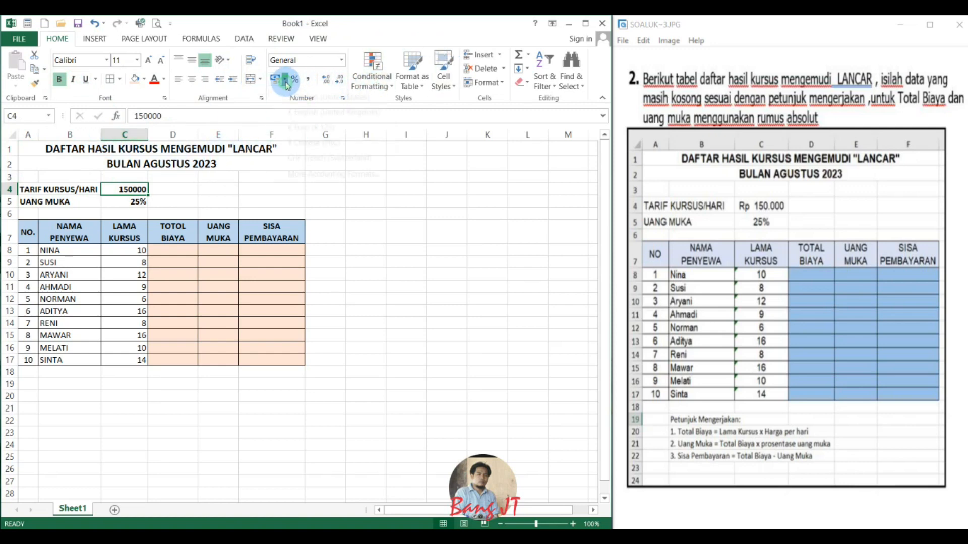
{"action": "left_click", "coordinate": [304, 95]}
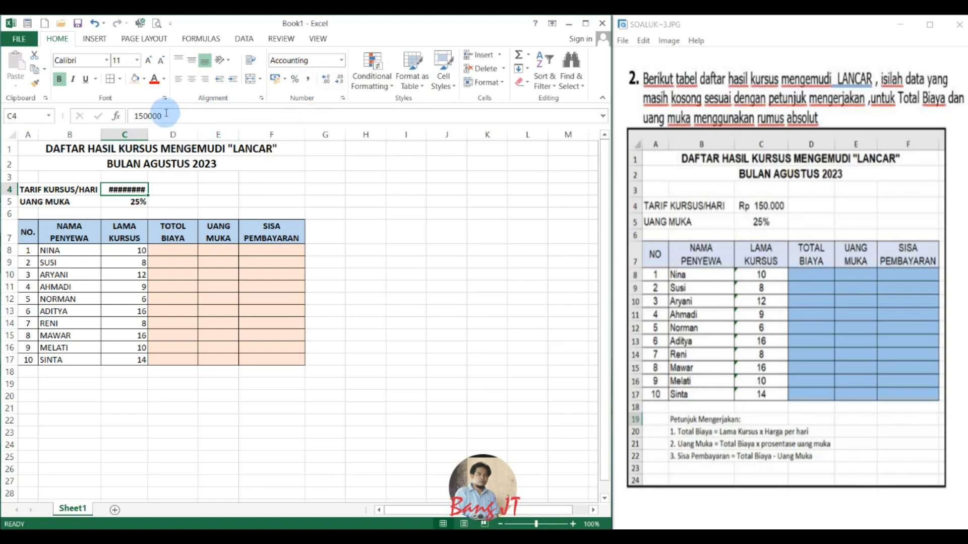
{"action": "left_click_drag", "start_coordinate": [149, 130], "coordinate": [171, 134]}
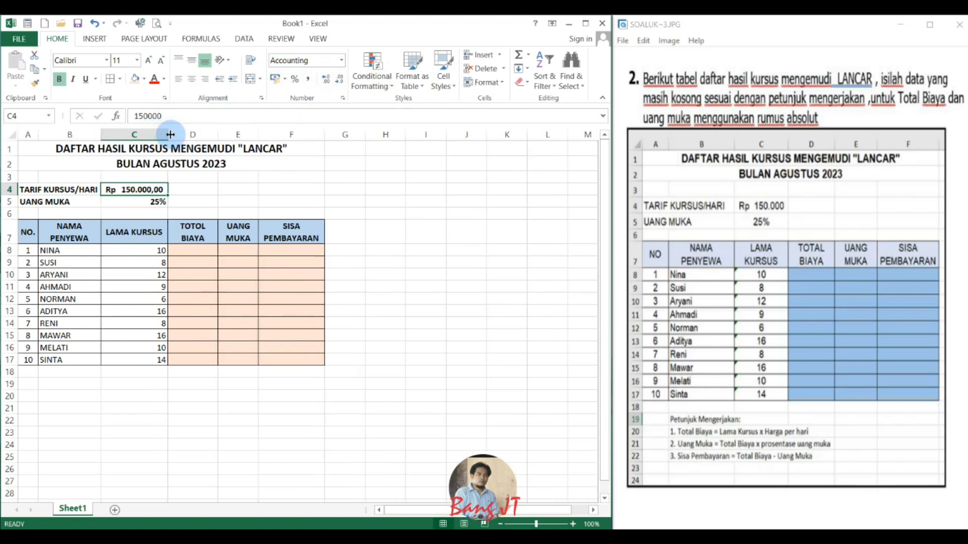
{"action": "left_click", "coordinate": [343, 100]}
{"action": "left_click", "coordinate": [767, 260]}
{"action": "left_click", "coordinate": [767, 260]}
{"action": "left_click", "coordinate": [807, 459]}
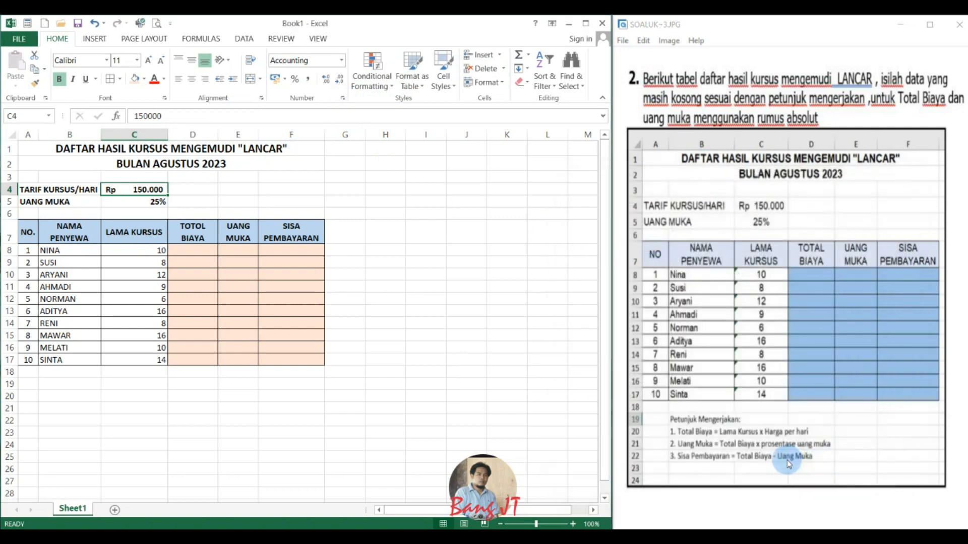
{"action": "left_click", "coordinate": [373, 299]}
{"action": "left_click_drag", "start_coordinate": [166, 132], "coordinate": [160, 133]}
Centre the course durations in cells C8:C17 horizontally.
{"action": "left_click_drag", "start_coordinate": [133, 254], "coordinate": [146, 358]}
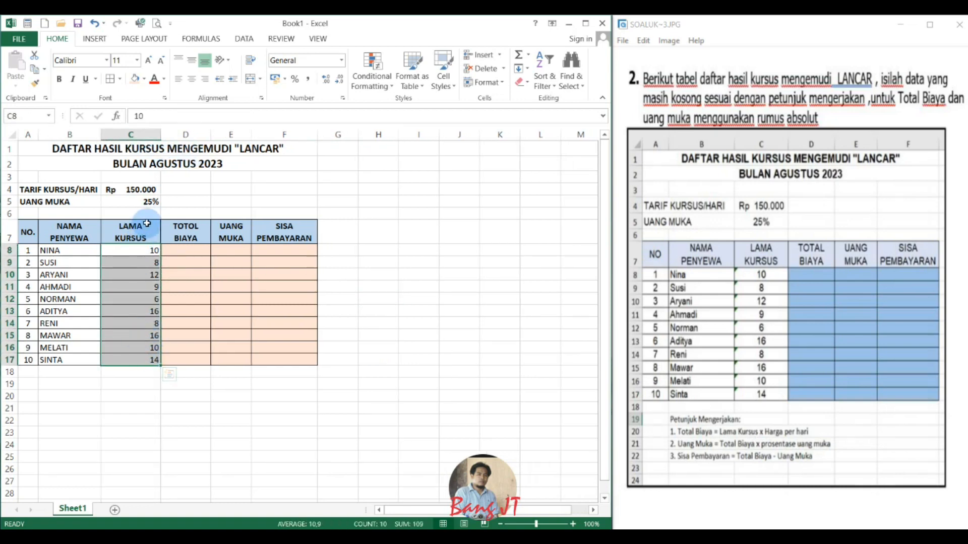
{"action": "left_click", "coordinate": [191, 79]}
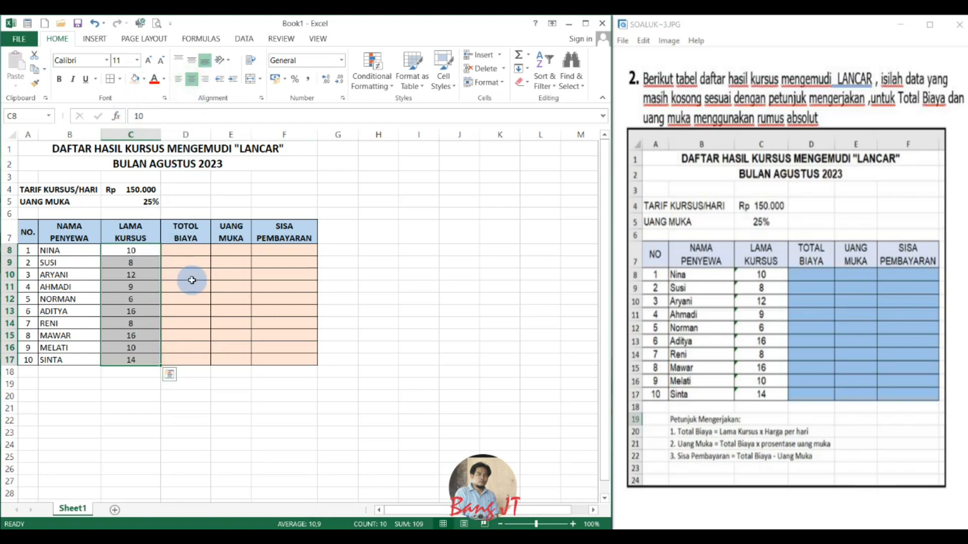
{"action": "left_click", "coordinate": [200, 250]}
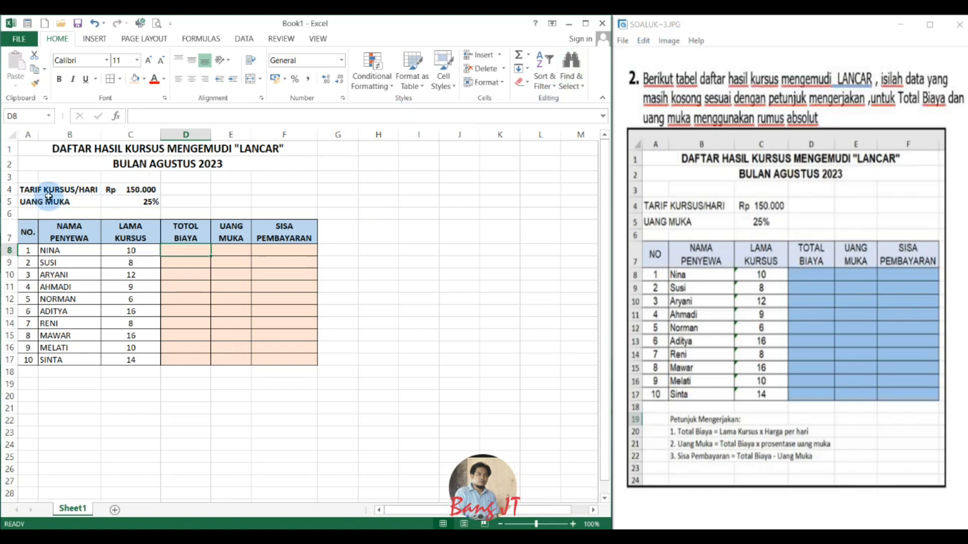
Define the name TARIF for the daily rate in cell C4.
{"action": "left_click", "coordinate": [120, 189]}
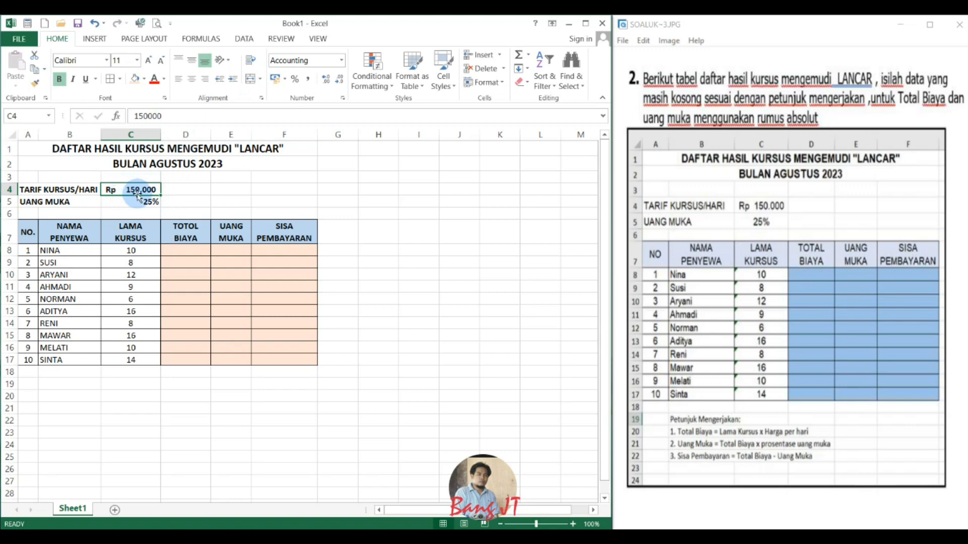
{"action": "left_click", "coordinate": [28, 116]}
{"action": "type", "text": "TARIF"}
{"action": "key", "text": "Return"}
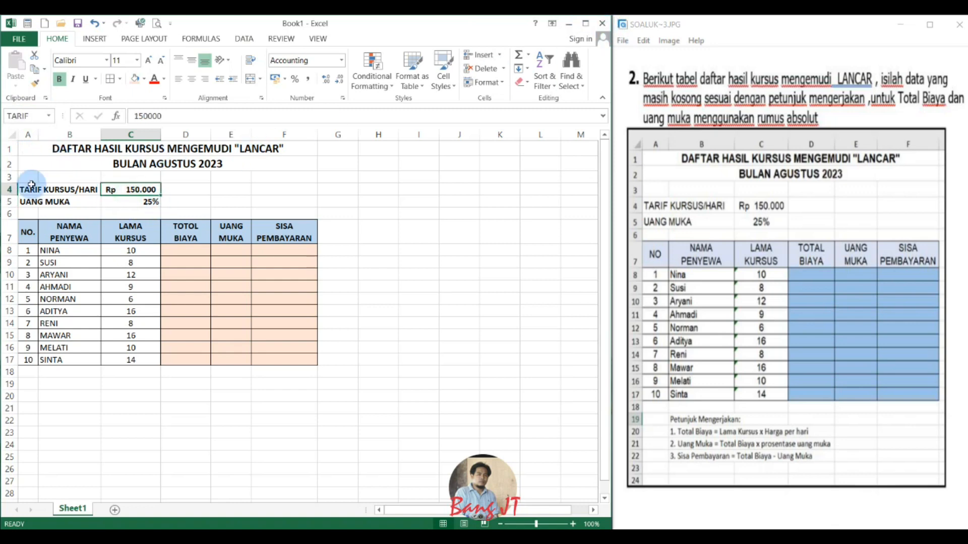
Define the name UANG for the down-payment percentage in cell C5, and check the names of C4 and C5.
{"action": "left_click", "coordinate": [135, 202]}
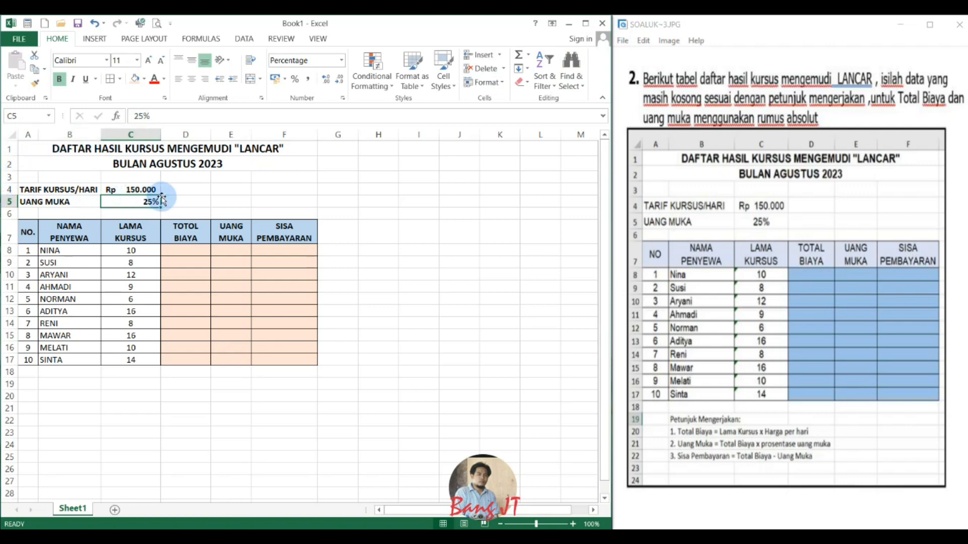
{"action": "left_click", "coordinate": [28, 116]}
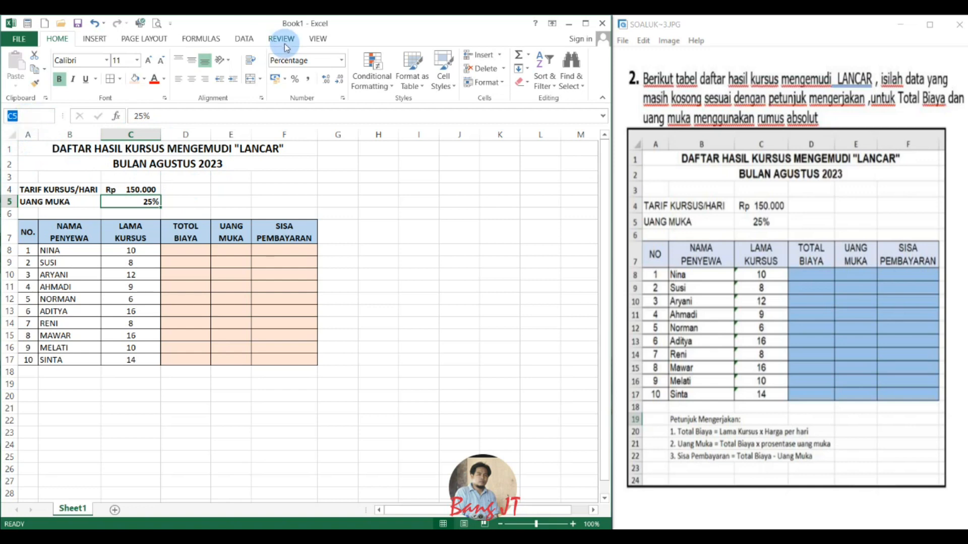
{"action": "type", "text": "UANG"}
{"action": "key", "text": "Return"}
{"action": "left_click", "coordinate": [133, 191]}
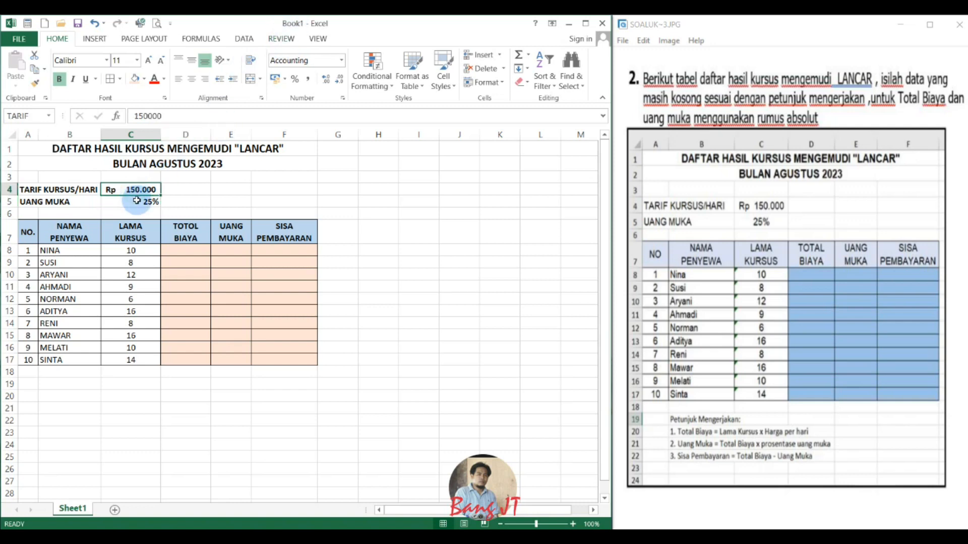
{"action": "left_click", "coordinate": [137, 201]}
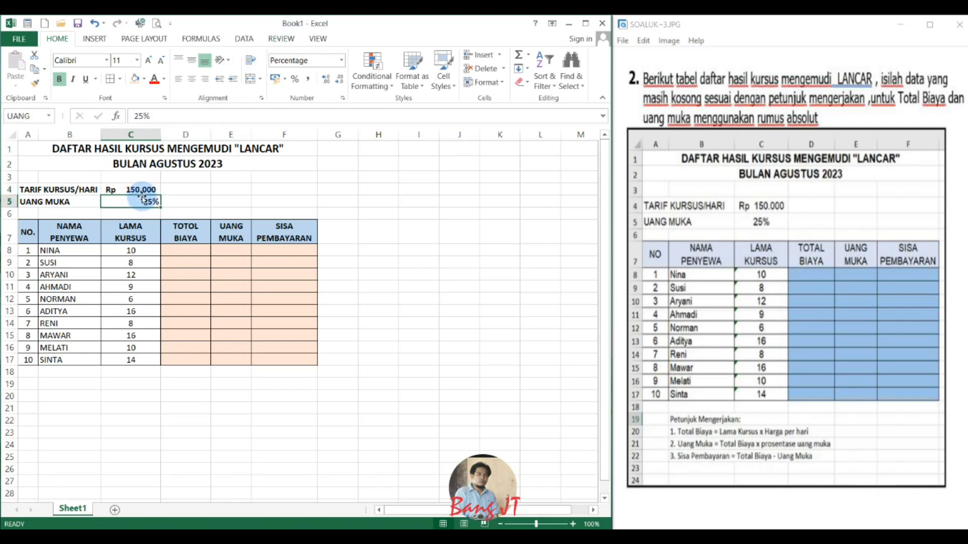
{"action": "left_click", "coordinate": [141, 192]}
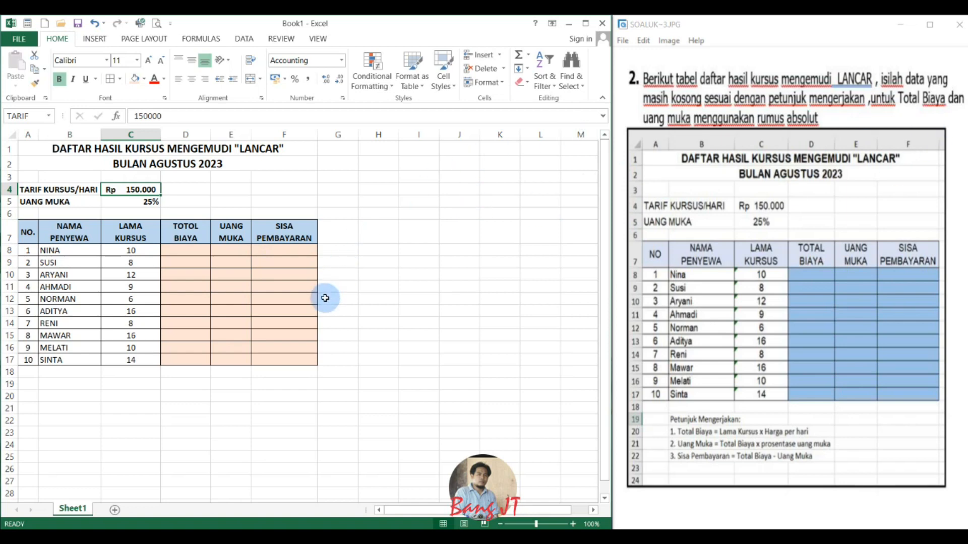
Calculate the total cost in cell D8 with =C8*TARIF and fill the formula down to D17.
{"action": "left_click", "coordinate": [196, 251]}
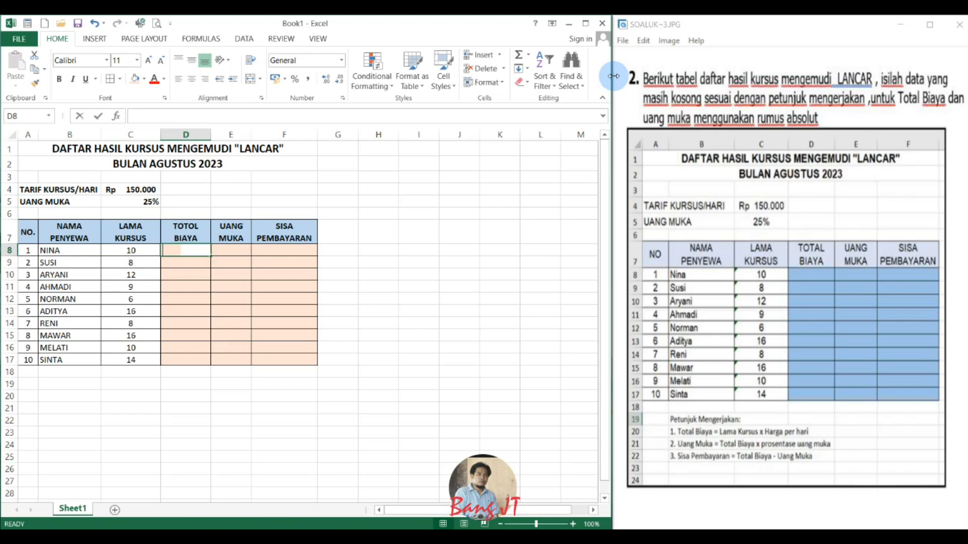
{"action": "type", "text": "="}
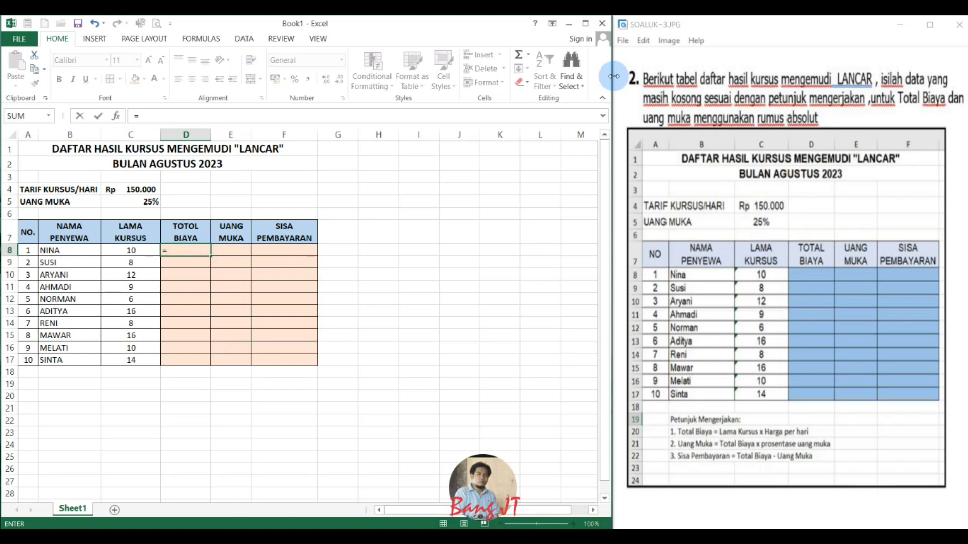
{"action": "key", "text": "Left"}
{"action": "type", "text": "*"}
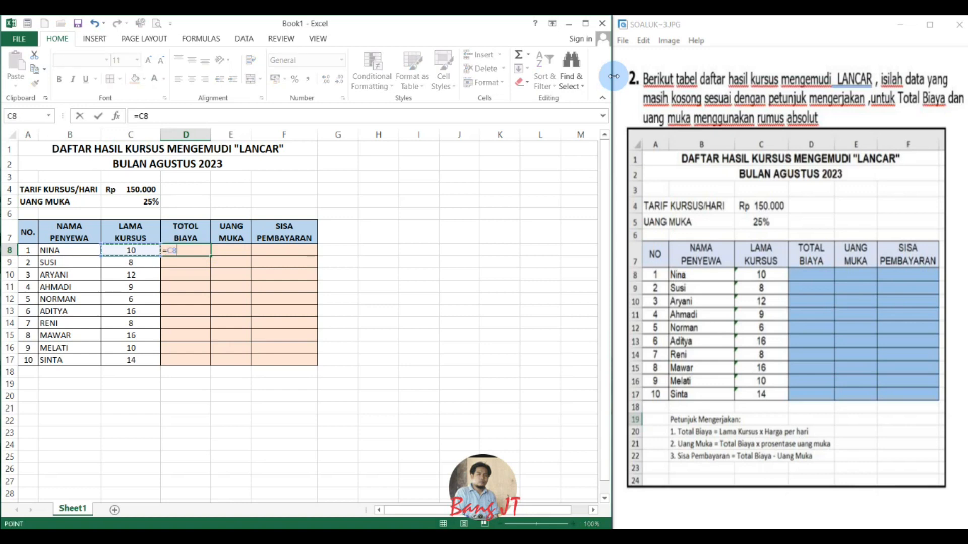
{"action": "key", "text": "Up"}
{"action": "key", "text": "Up"}
{"action": "key", "text": "Up"}
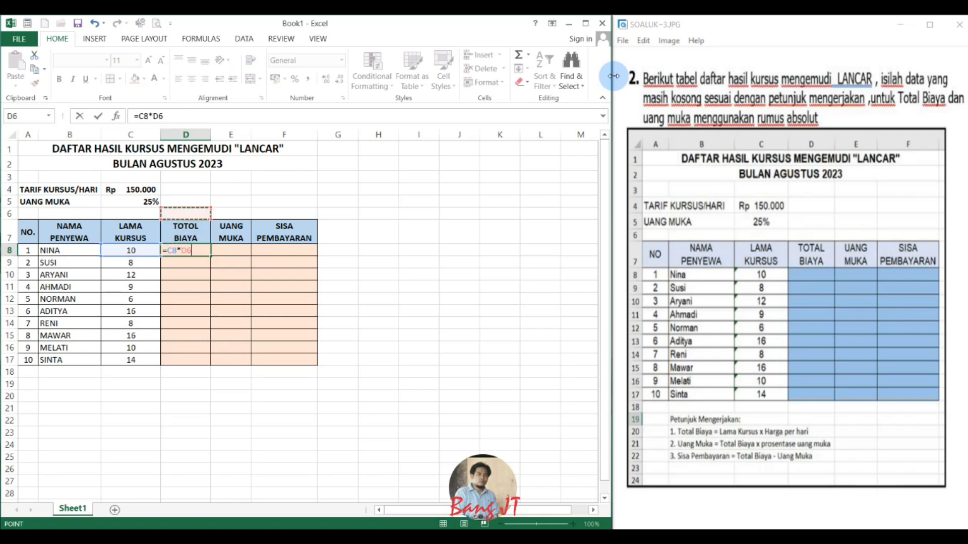
{"action": "key", "text": "Up"}
{"action": "key", "text": "Left"}
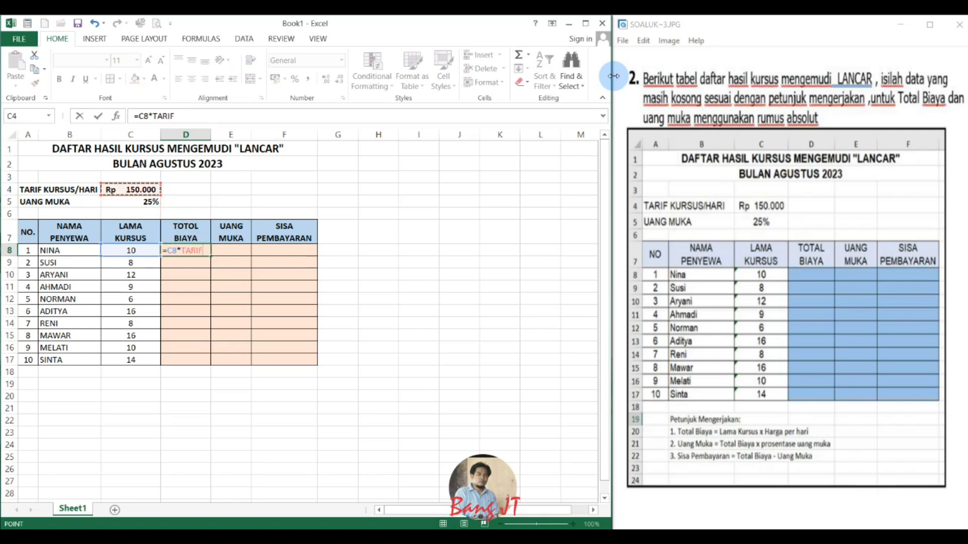
{"action": "key", "text": "BackSpace"}
{"action": "key", "text": "BackSpace"}
{"action": "key", "text": "BackSpace"}
{"action": "key", "text": "BackSpace"}
{"action": "key", "text": "BackSpace"}
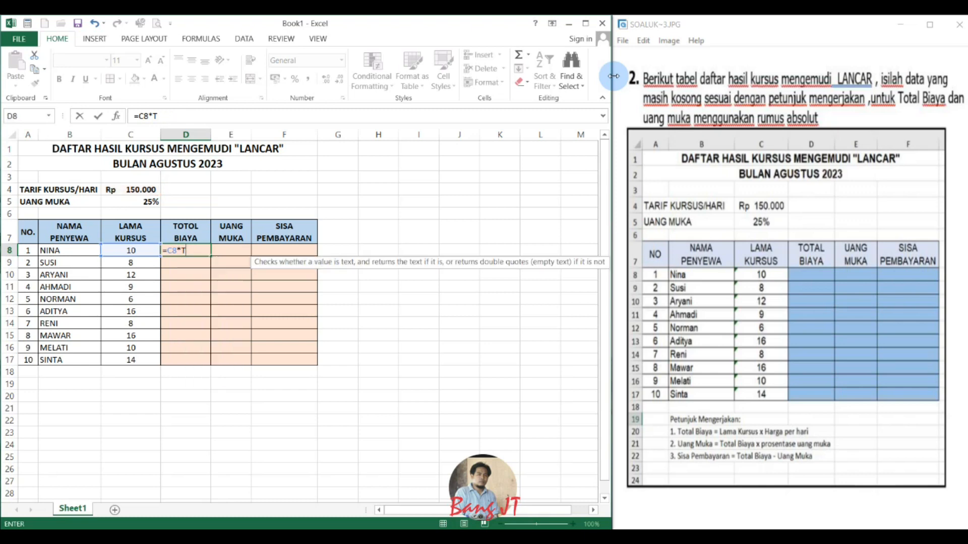
{"action": "type", "text": "TARI"}
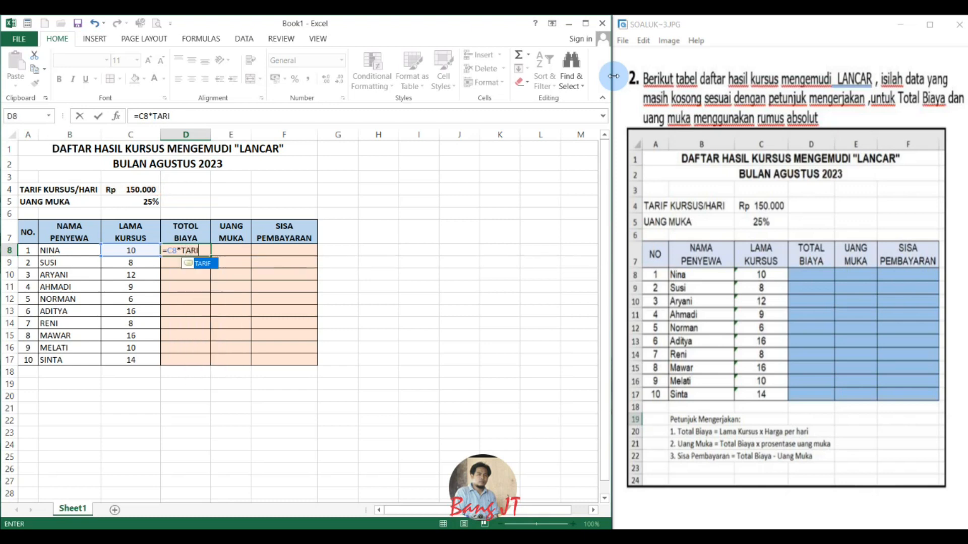
{"action": "type", "text": "F"}
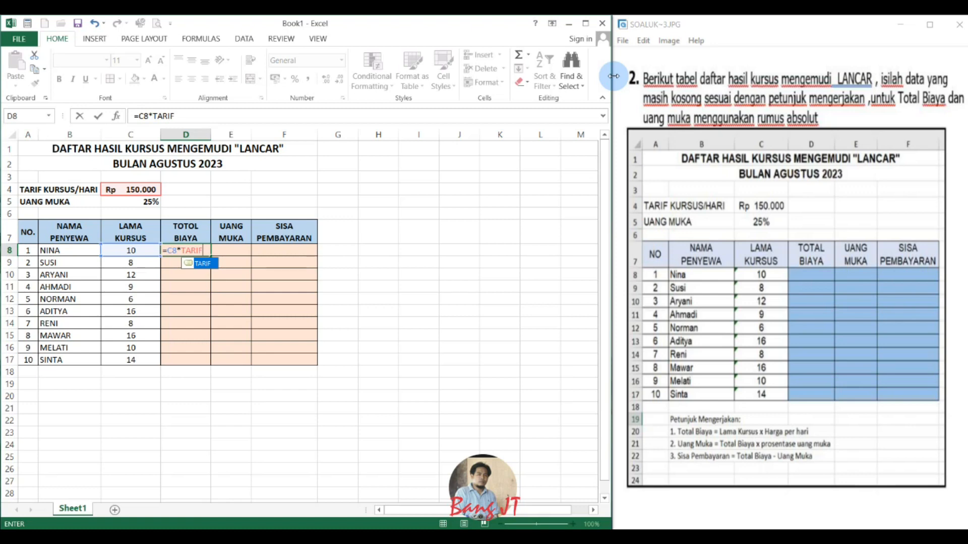
{"action": "key", "text": "Return"}
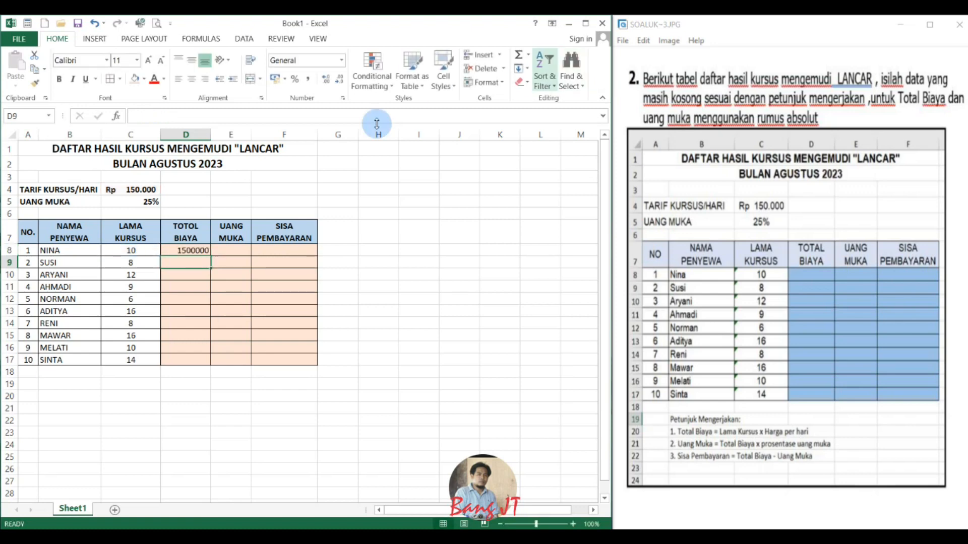
{"action": "left_click", "coordinate": [188, 251]}
{"action": "left_click_drag", "start_coordinate": [210, 255], "coordinate": [208, 362]}
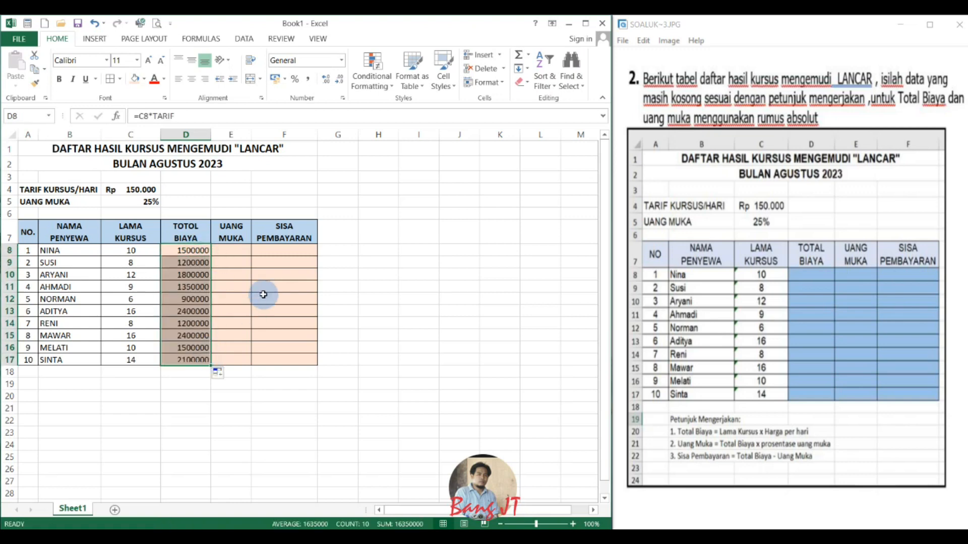
Calculate the down payment in cell E8 with =D8*UANG and fill the formula down to E17.
{"action": "left_click", "coordinate": [238, 249]}
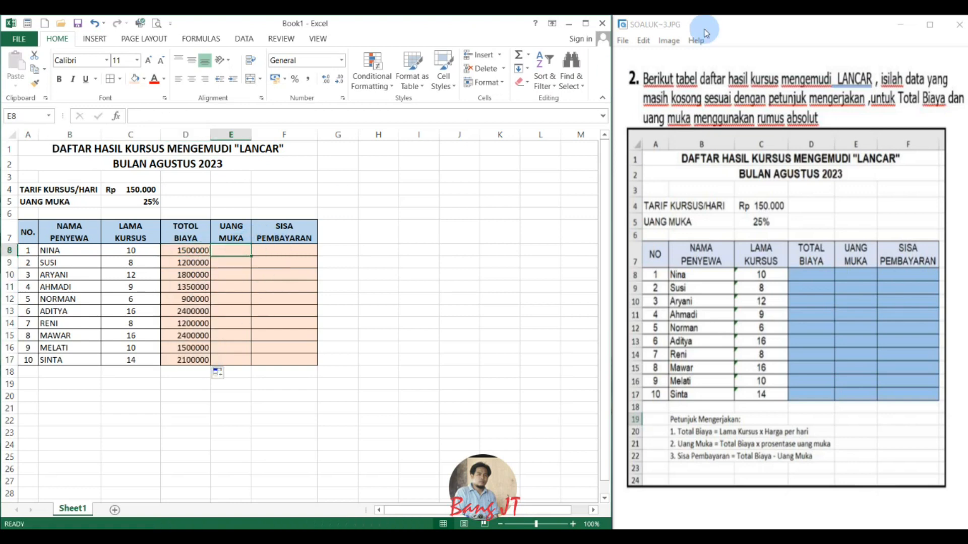
{"action": "type", "text": "="}
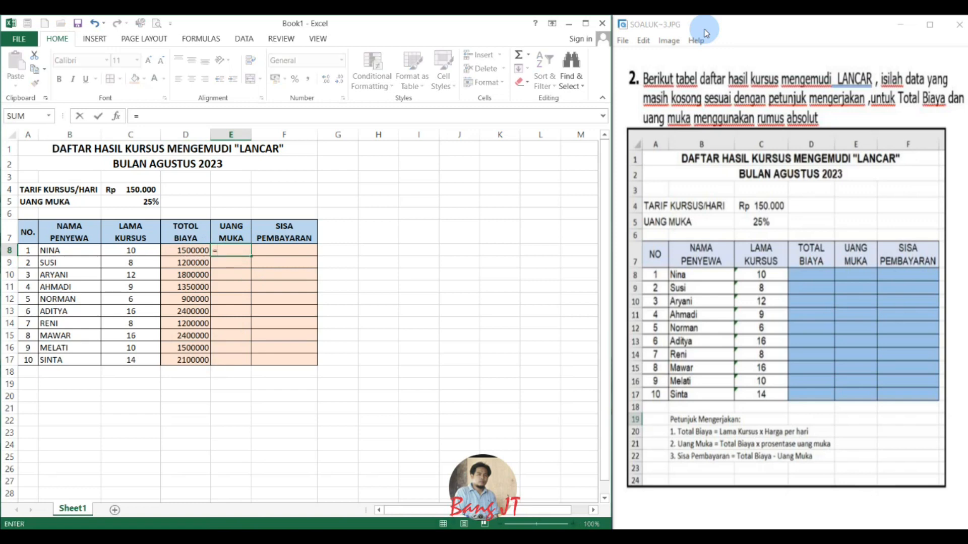
{"action": "key", "text": "Left"}
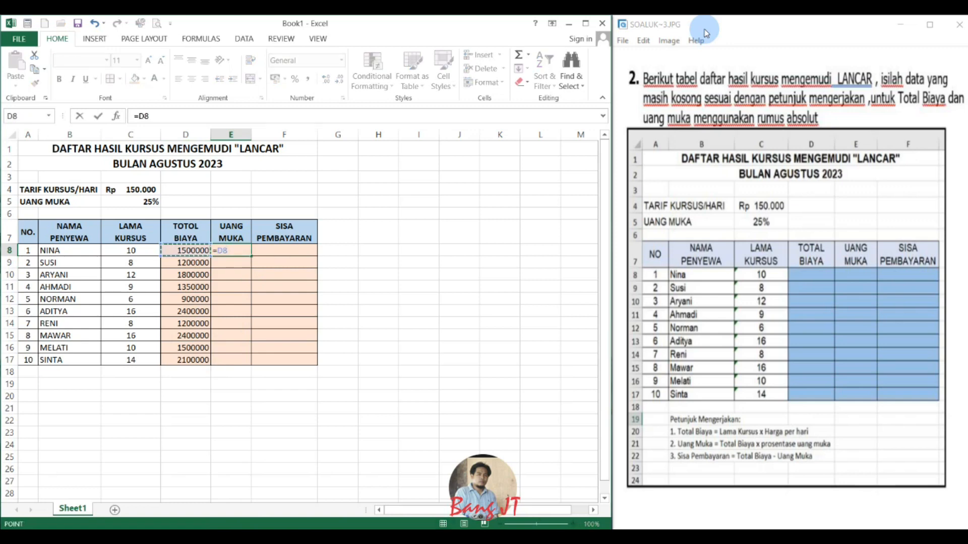
{"action": "type", "text": "-"}
{"action": "key", "text": "Caps_Lock"}
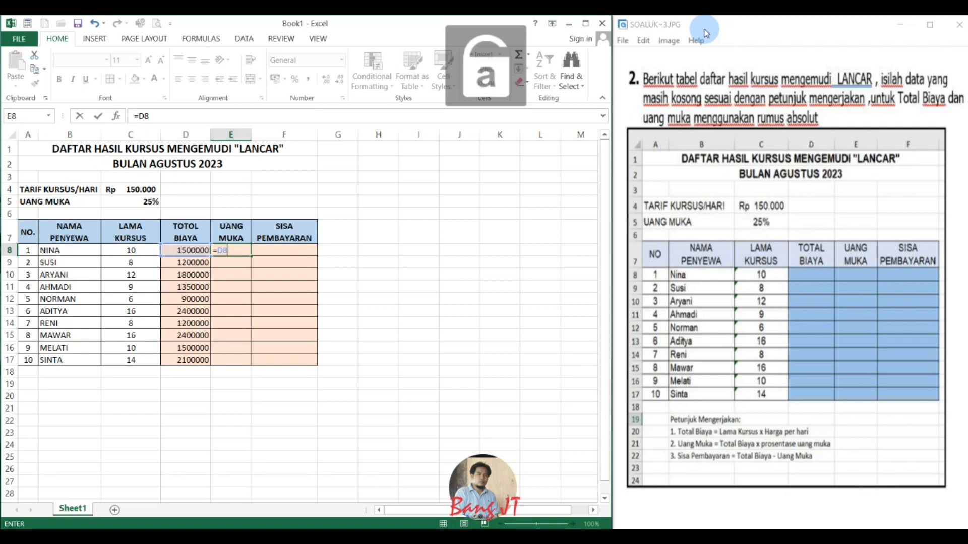
{"action": "type", "text": "*"}
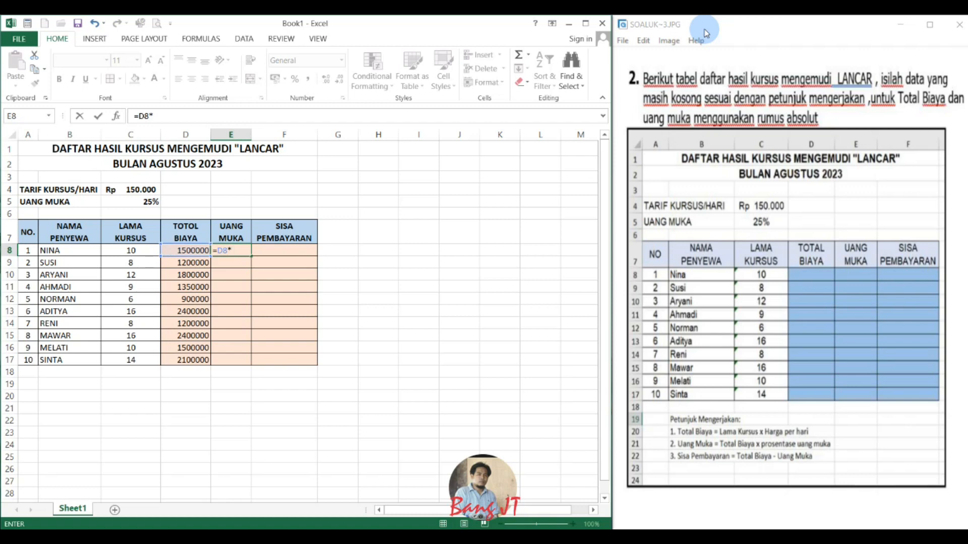
{"action": "type", "text": "uang"}
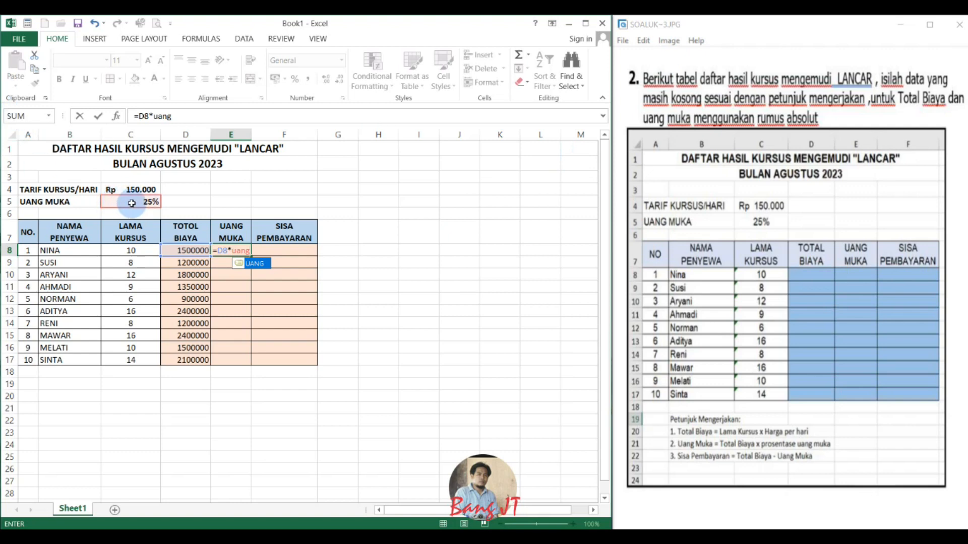
{"action": "key", "text": "Return"}
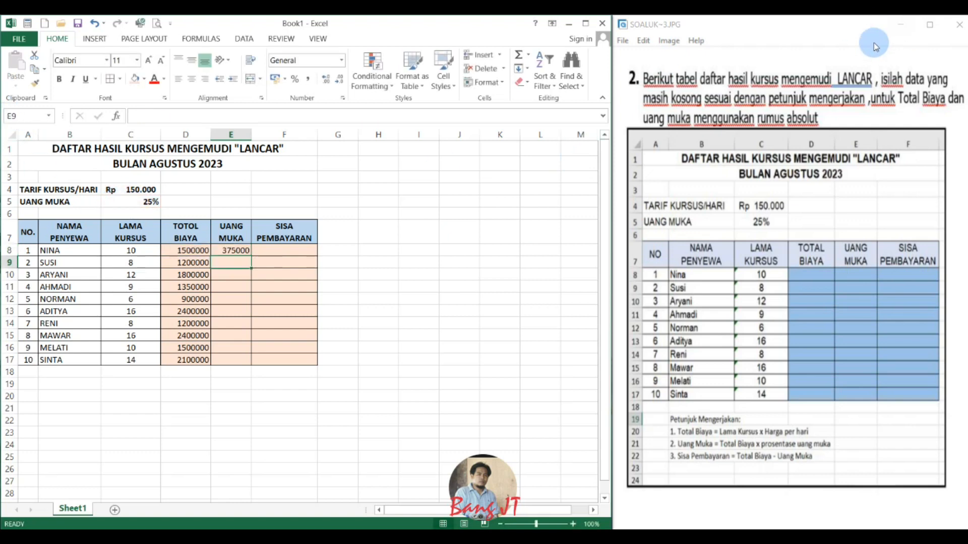
{"action": "left_click", "coordinate": [233, 250]}
{"action": "left_click_drag", "start_coordinate": [252, 259], "coordinate": [258, 367]}
Calculate the remaining payment in cell F8 with =D8-E8 and fill the formula down to F17.
{"action": "left_click", "coordinate": [296, 256]}
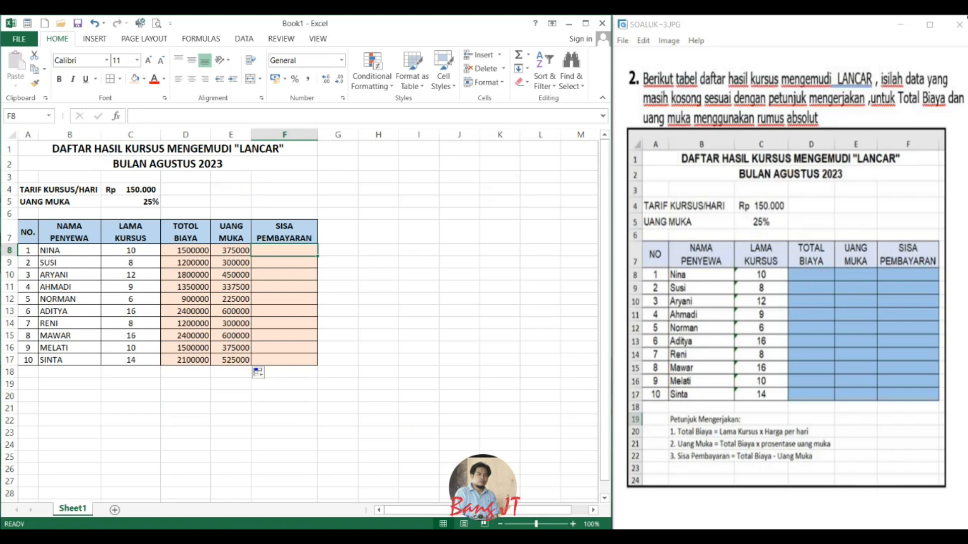
{"action": "type", "text": "="}
{"action": "key", "text": "Left"}
{"action": "key", "text": "Left"}
{"action": "type", "text": "-"}
{"action": "key", "text": "Left"}
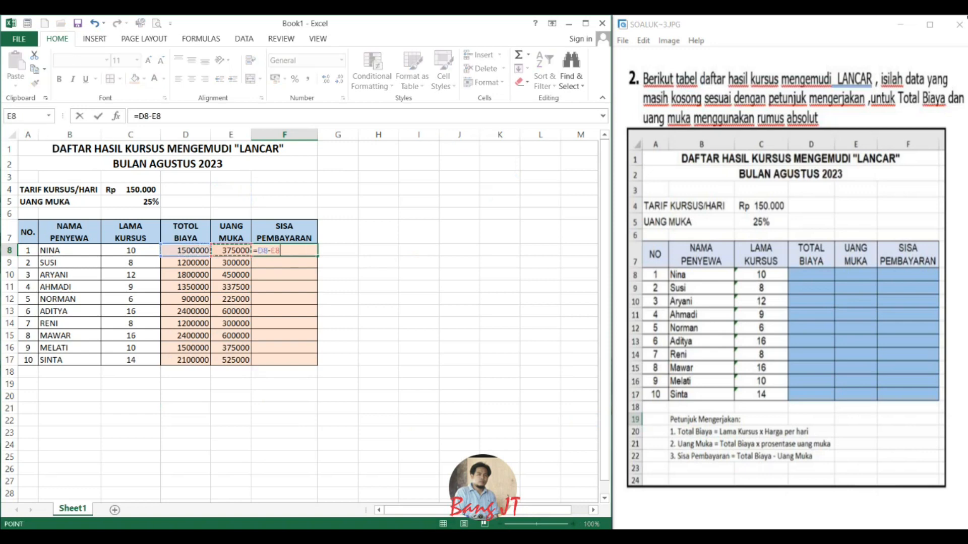
{"action": "key", "text": "Return"}
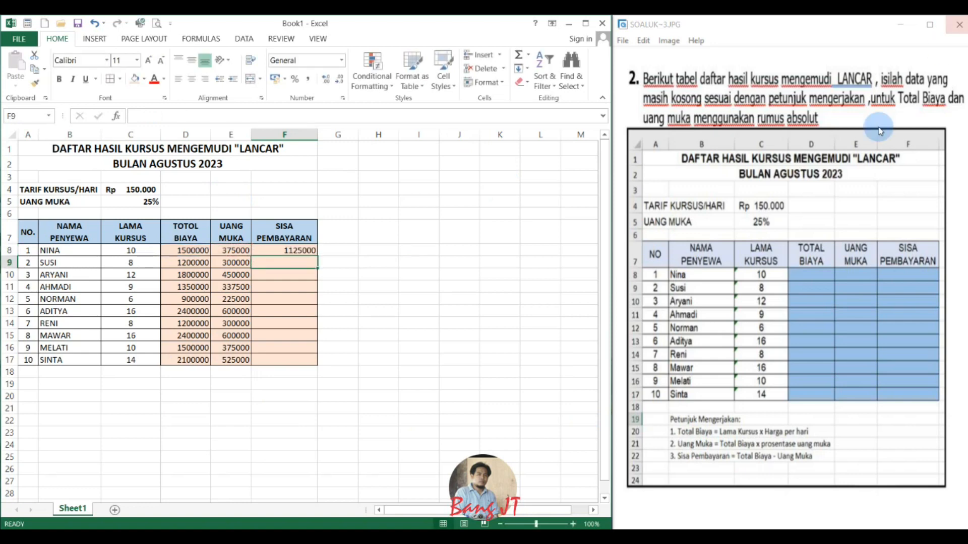
{"action": "left_click", "coordinate": [269, 250]}
{"action": "left_click_drag", "start_coordinate": [317, 256], "coordinate": [328, 364]}
Format the amounts in D8:F17 as Accounting with the Rp symbol and no decimal places.
{"action": "left_click", "coordinate": [216, 273]}
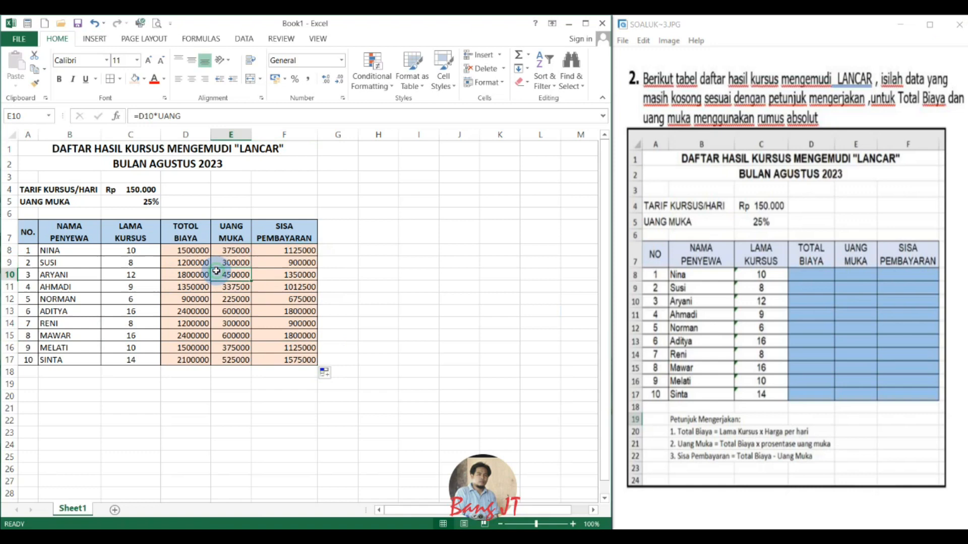
{"action": "left_click_drag", "start_coordinate": [174, 252], "coordinate": [289, 364]}
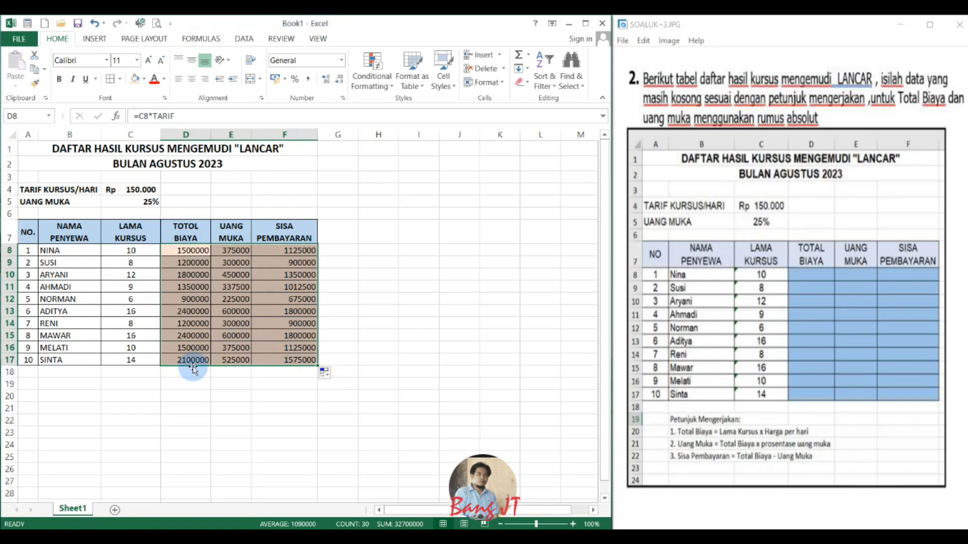
{"action": "left_click_drag", "start_coordinate": [181, 251], "coordinate": [310, 359]}
{"action": "left_click", "coordinate": [343, 98]}
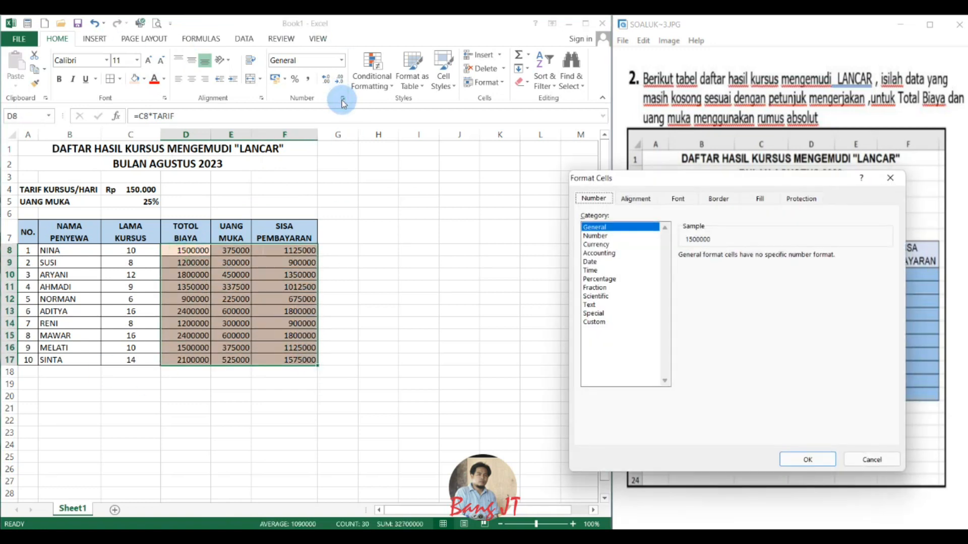
{"action": "left_click", "coordinate": [607, 255]}
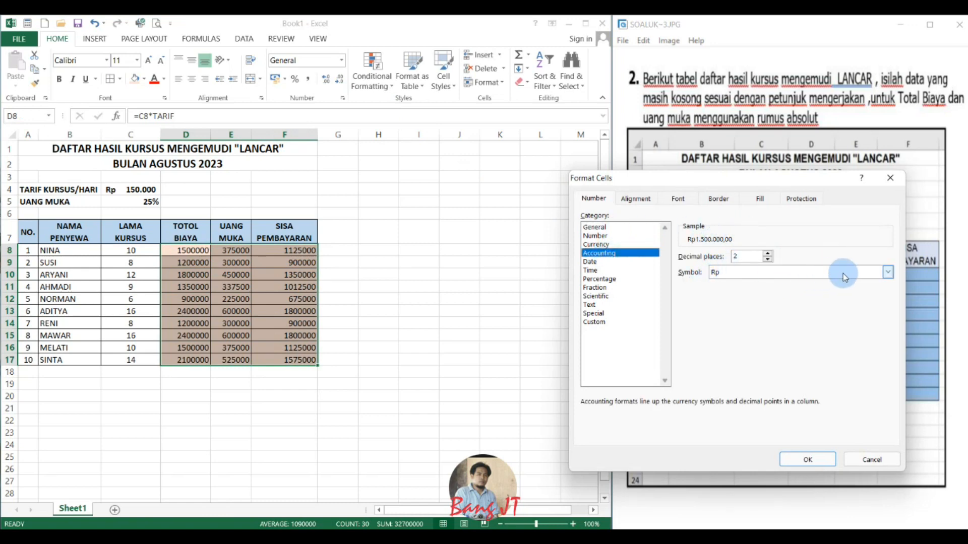
{"action": "left_click", "coordinate": [888, 272]}
{"action": "left_click", "coordinate": [888, 272]}
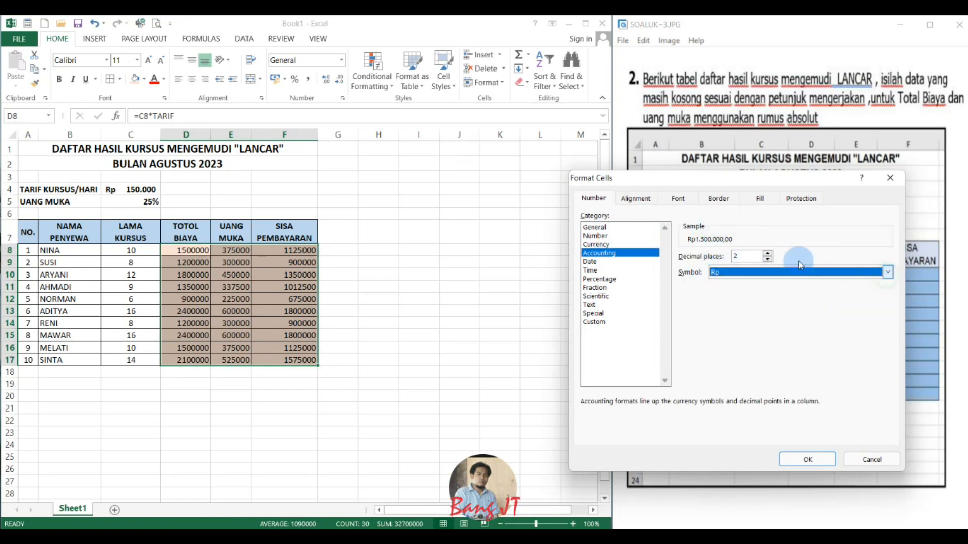
{"action": "left_click", "coordinate": [767, 260]}
{"action": "left_click", "coordinate": [768, 260]}
{"action": "left_click", "coordinate": [807, 459]}
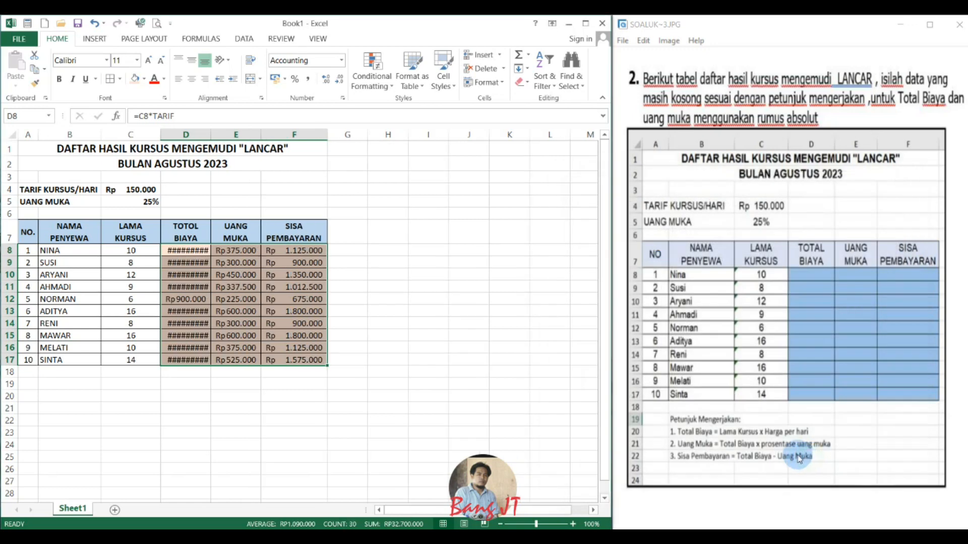
Widen column D enough to show the total costs in full, and maximise the workbook window.
{"action": "left_click_drag", "start_coordinate": [211, 136], "coordinate": [225, 133]}
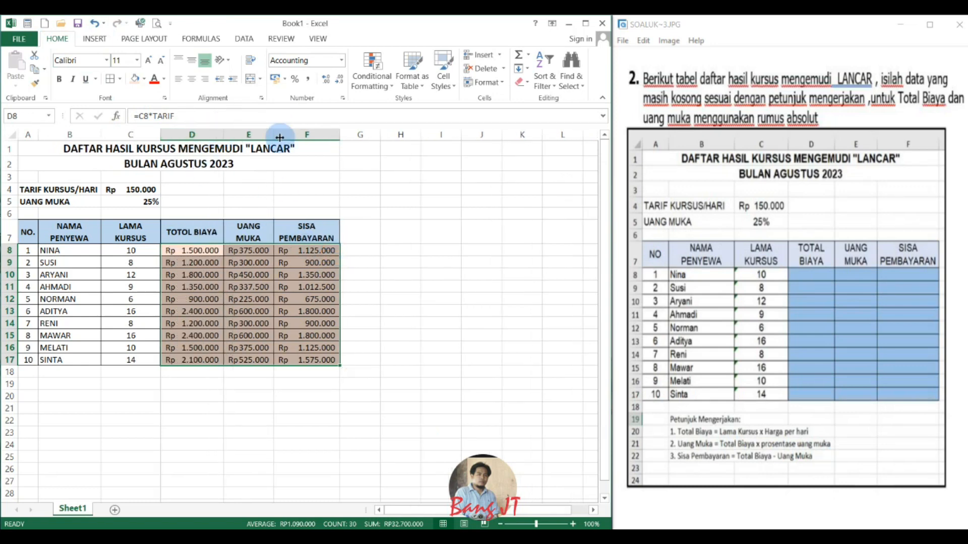
{"action": "left_click", "coordinate": [174, 275]}
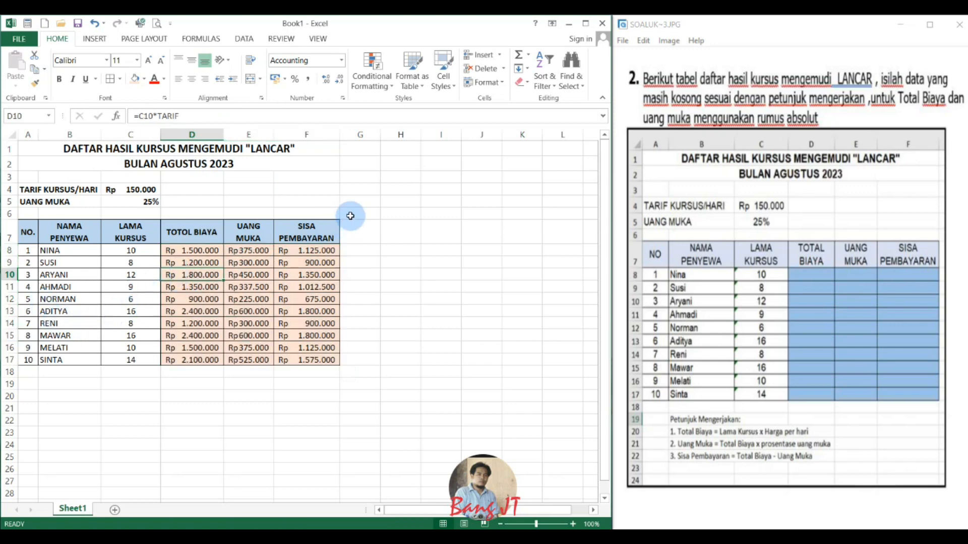
{"action": "left_click", "coordinate": [27, 232]}
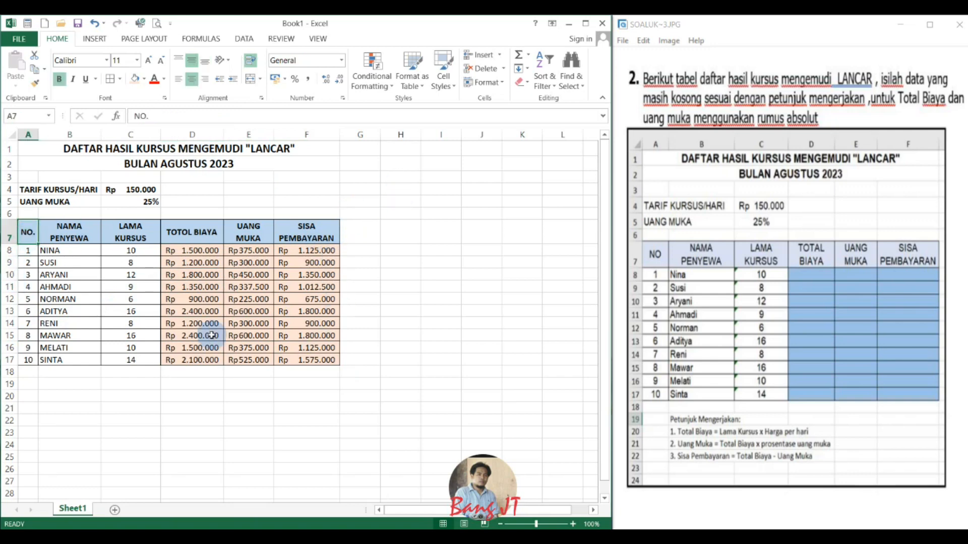
{"action": "left_click", "coordinate": [586, 23]}
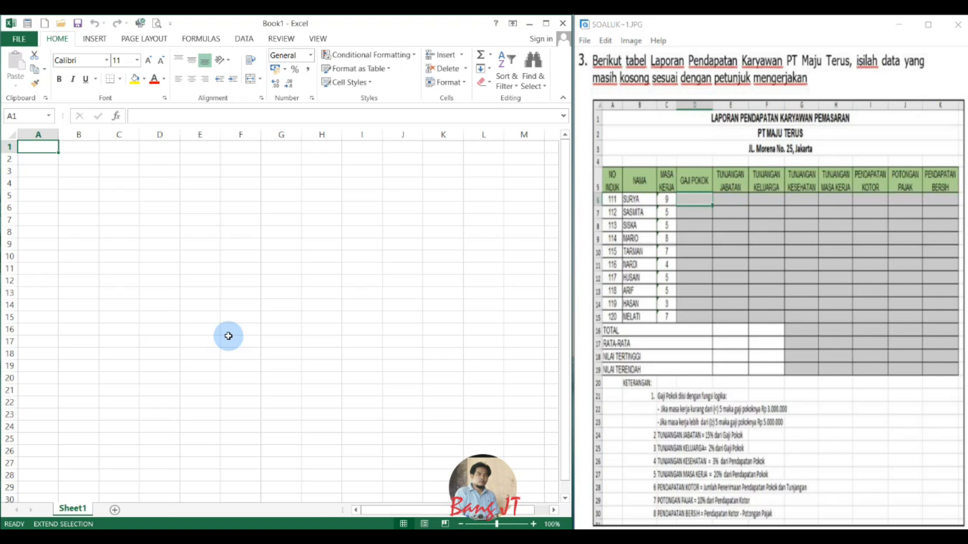
Enter the report title "LAPORAN PENDAPATAN KARYAWAN PEMASARAN" in cell A1 of the blank workbook.
{"action": "key", "text": "Caps_Lock"}
{"action": "type", "text": "LAPORAN"}
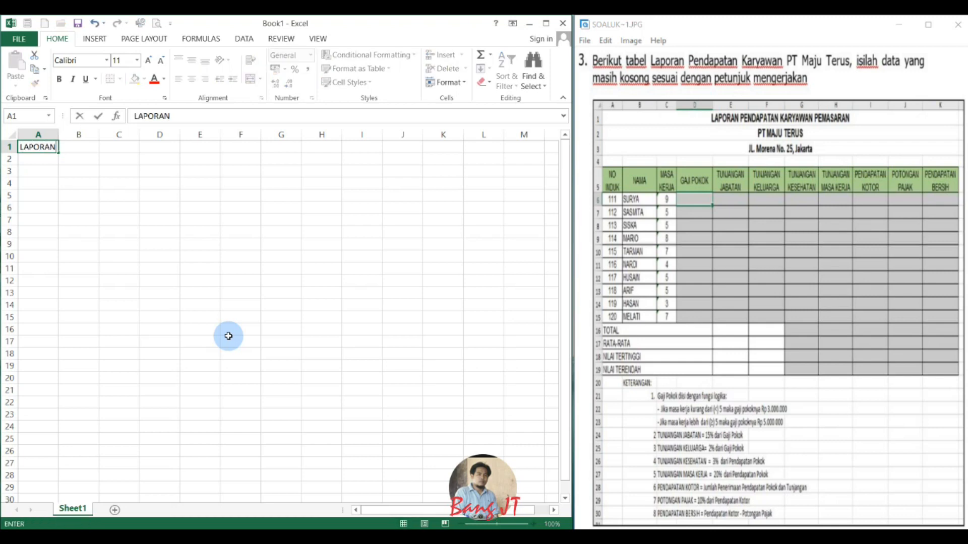
{"action": "type", "text": " PENDAPA"}
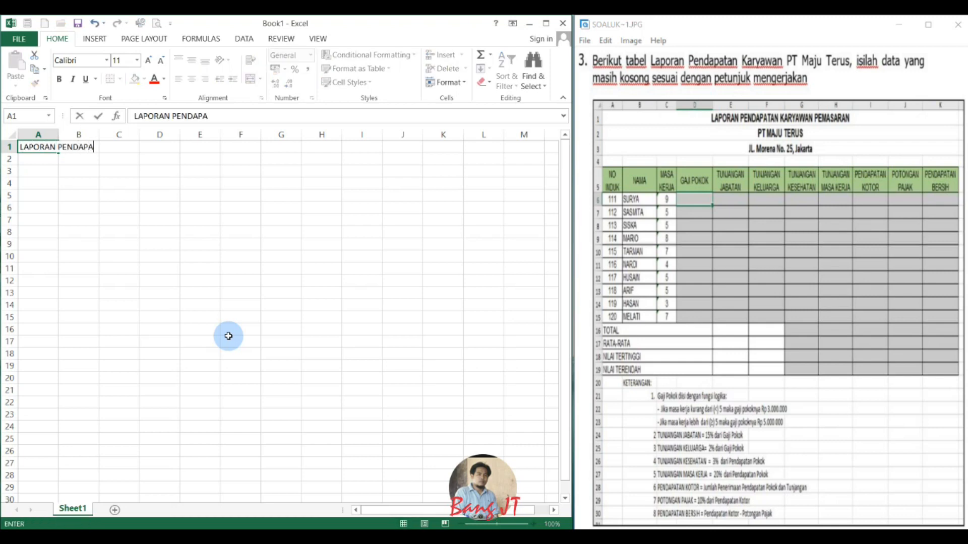
{"action": "type", "text": "TAN KARYAWAN PEMASAR"}
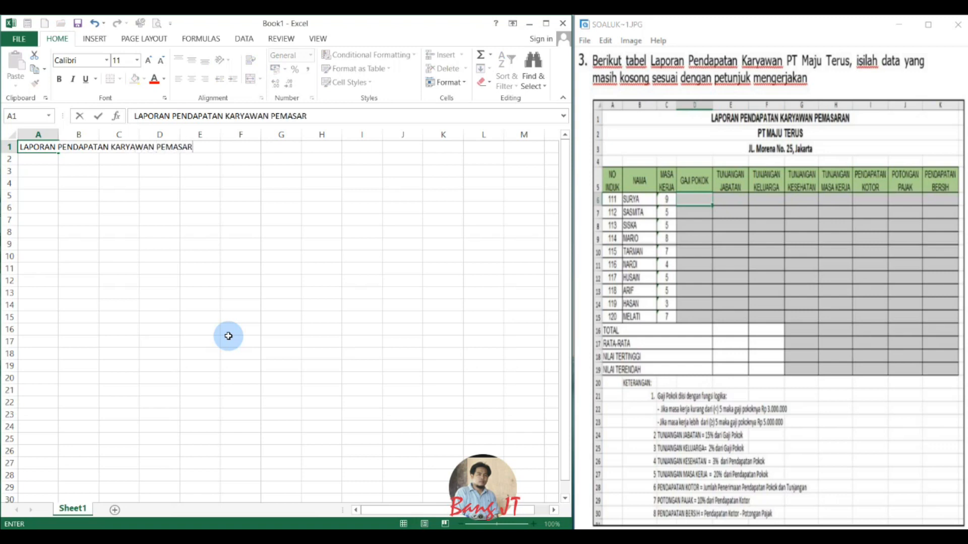
{"action": "type", "text": "AN"}
{"action": "key", "text": "Return"}
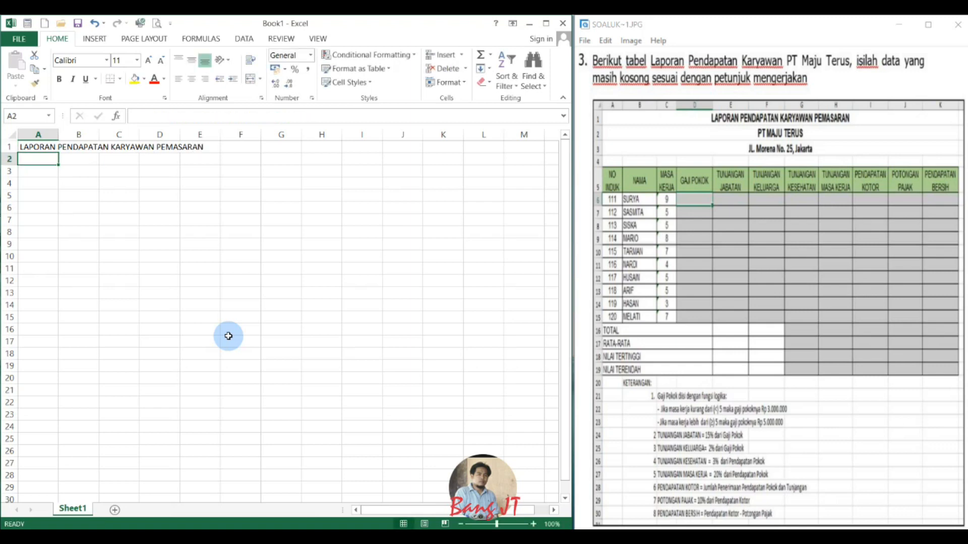
Enter the company name "PT. MAJU TERUS" in cell A2.
{"action": "type", "text": "PT. "}
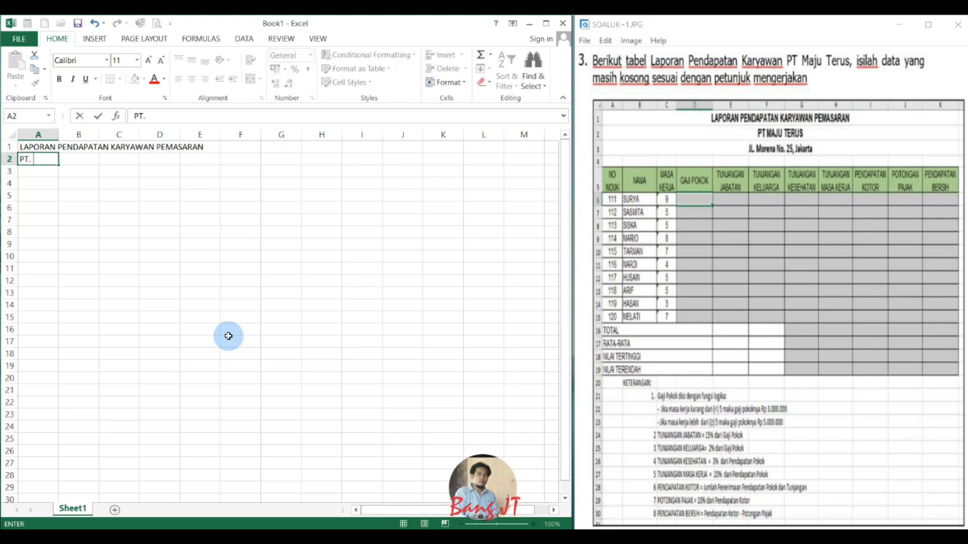
{"action": "type", "text": "MAJU TERU"}
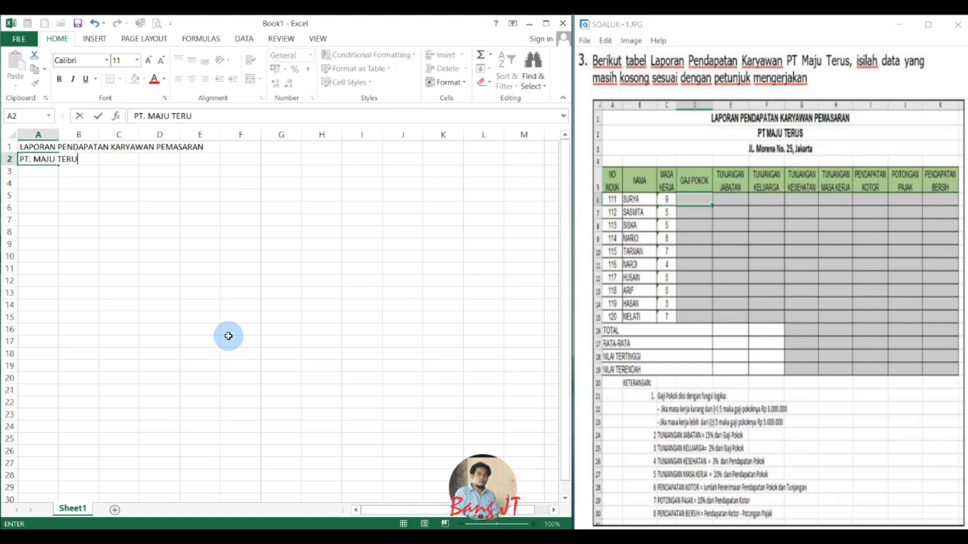
{"action": "type", "text": "S"}
{"action": "key", "text": "Return"}
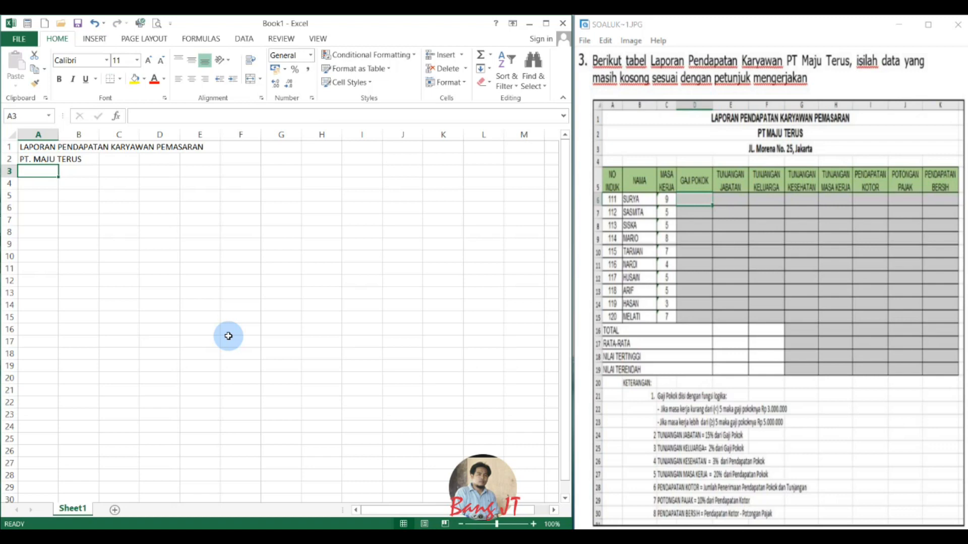
Enter the company's street address and city in cell A3, in mixed case as in the reference image.
{"action": "type", "text": "Jl"}
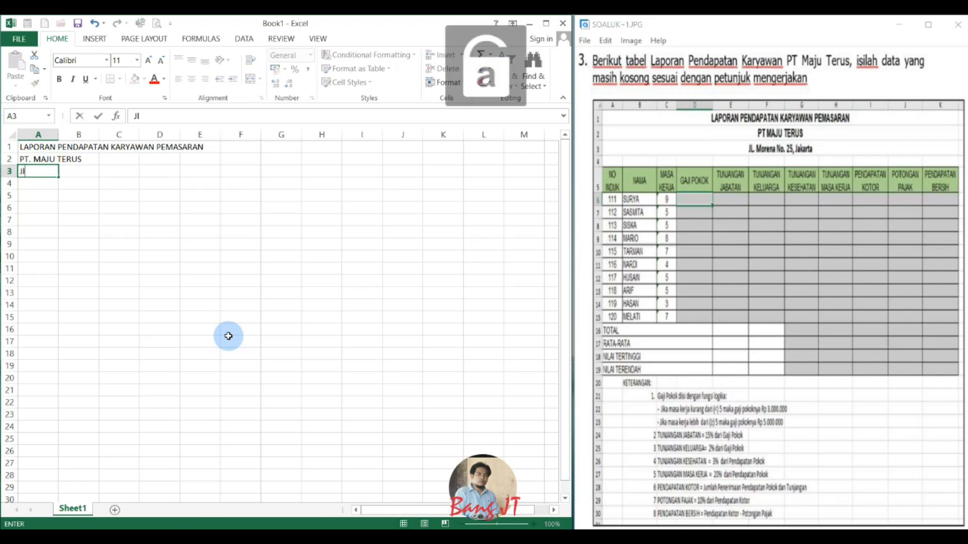
{"action": "type", "text": ". More"}
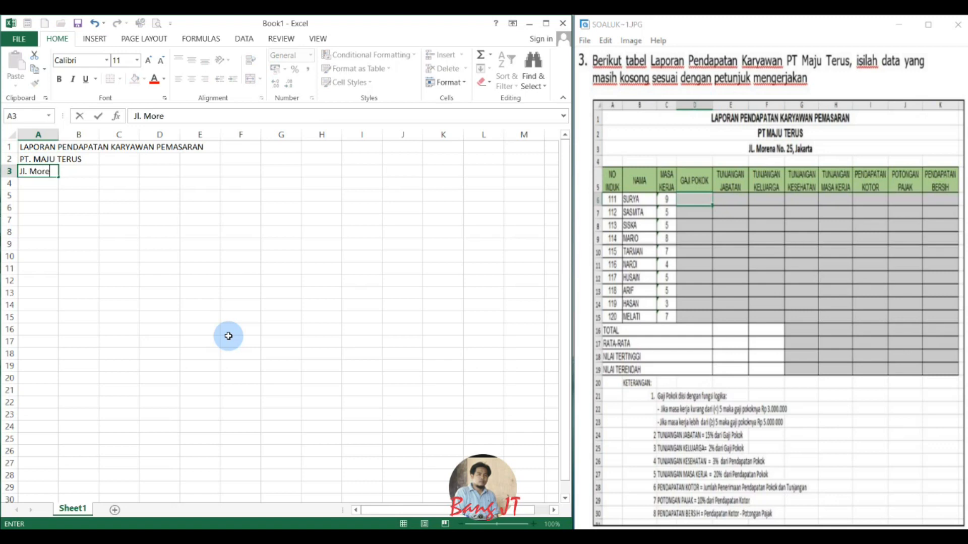
{"action": "type", "text": "na No. 25 Jakarta"}
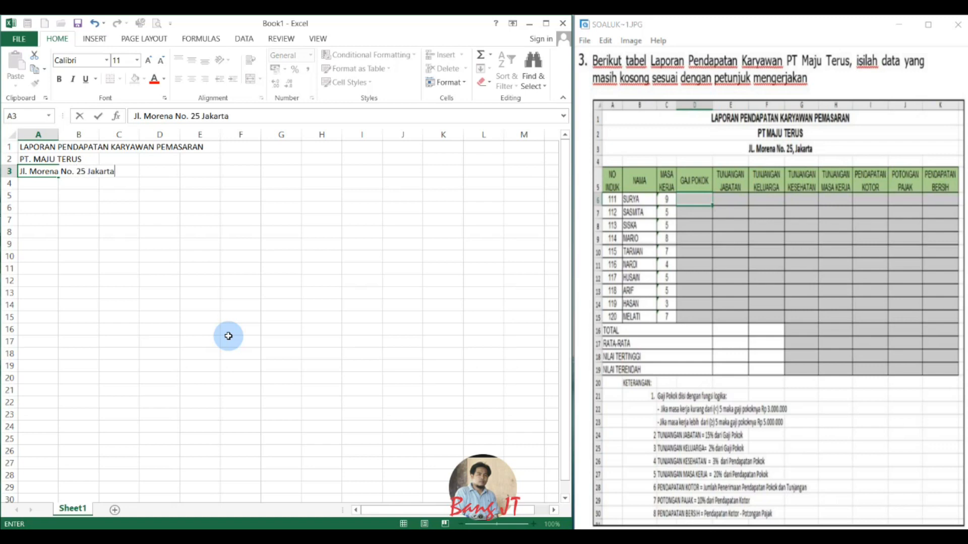
{"action": "key", "text": "Return"}
{"action": "key", "text": "Return"}
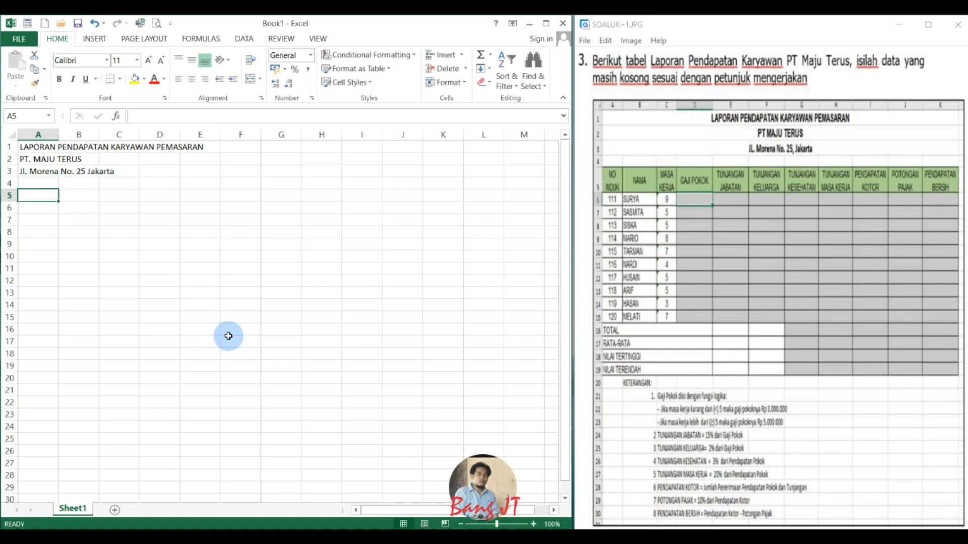
Enter the column heading "NO. INDUK" in cell A5.
{"action": "type", "text": "n"}
{"action": "key", "text": "Caps_Lock"}
{"action": "key", "text": "BackSpace"}
{"action": "type", "text": "NO. "}
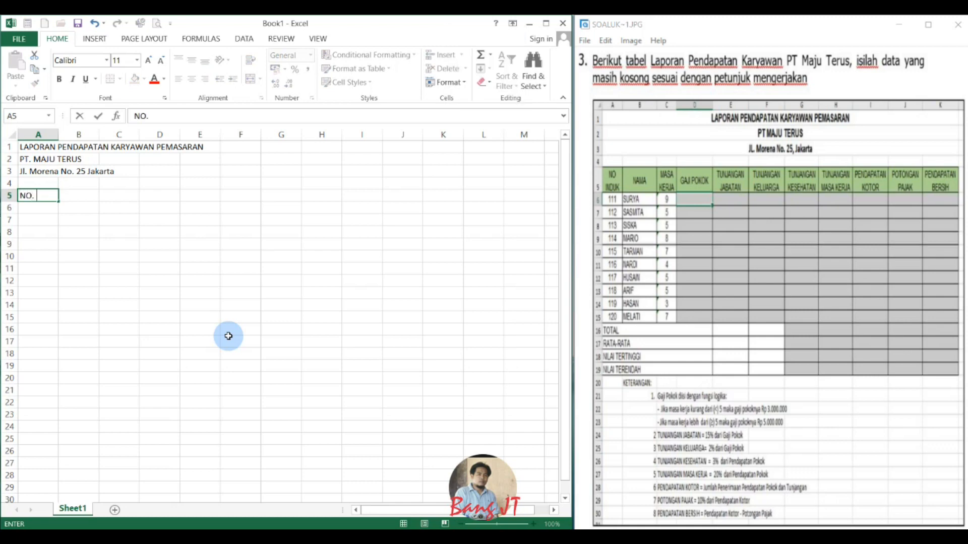
{"action": "type", "text": "INDUK"}
{"action": "key", "text": "Tab"}
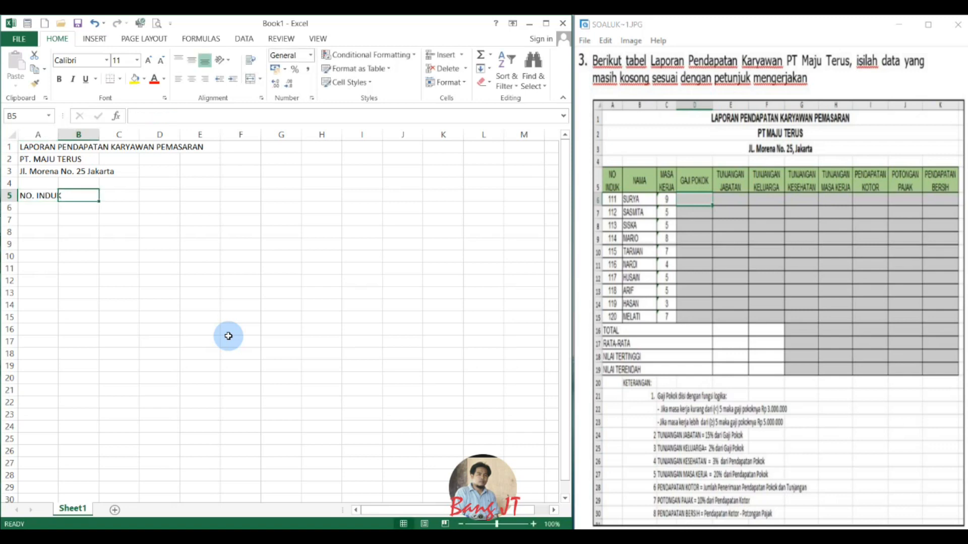
Enter the headings "NAMA" in B5 and "MASA KERJA" in C5.
{"action": "type", "text": "NAMA"}
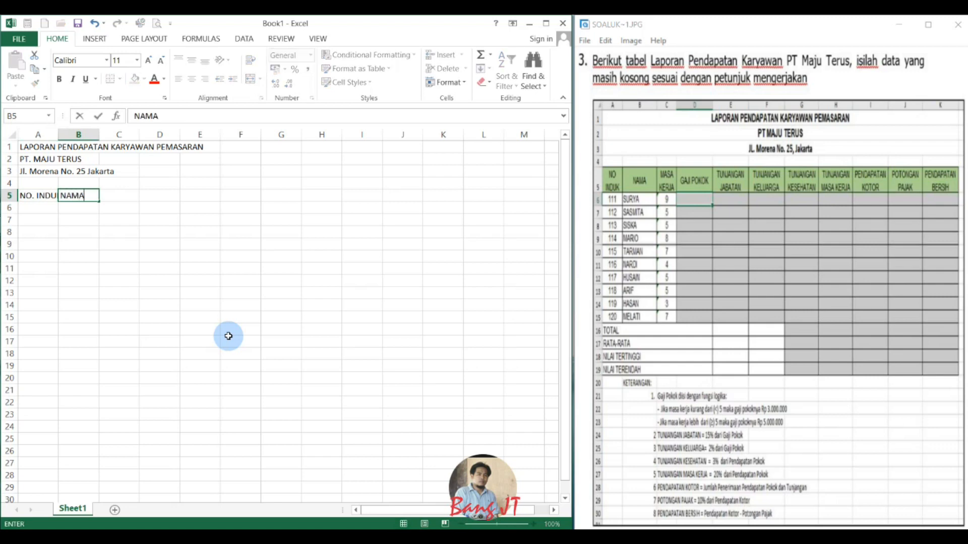
{"action": "key", "text": "Tab"}
{"action": "type", "text": "MAS"}
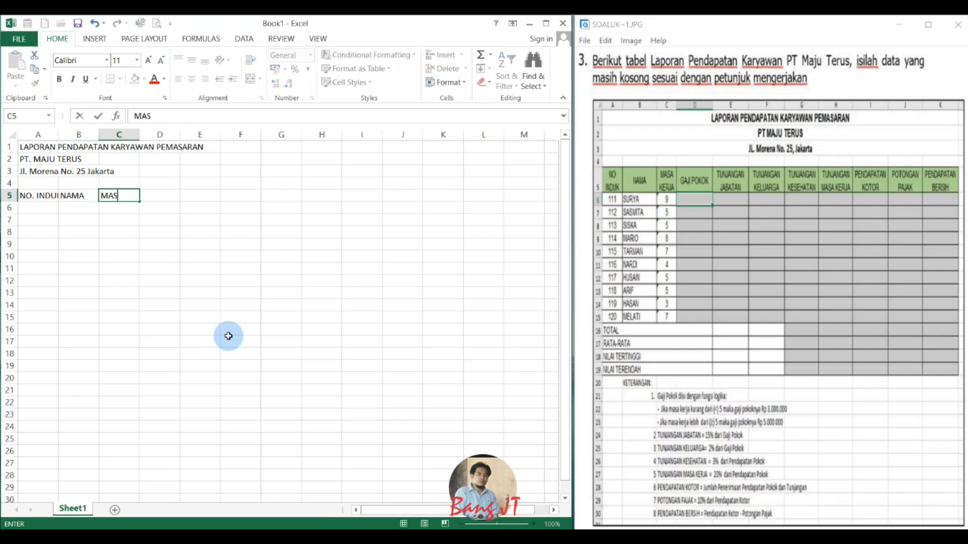
{"action": "type", "text": "A KERJA"}
{"action": "key", "text": "Tab"}
Enter the headings "GAJI POKOK" in D5 and "TUNJANGAN JABATAN" in E5.
{"action": "type", "text": "GAJI POO"}
{"action": "key", "text": "BackSpace"}
{"action": "type", "text": "KOK"}
{"action": "key", "text": "Tab"}
{"action": "type", "text": "T"}
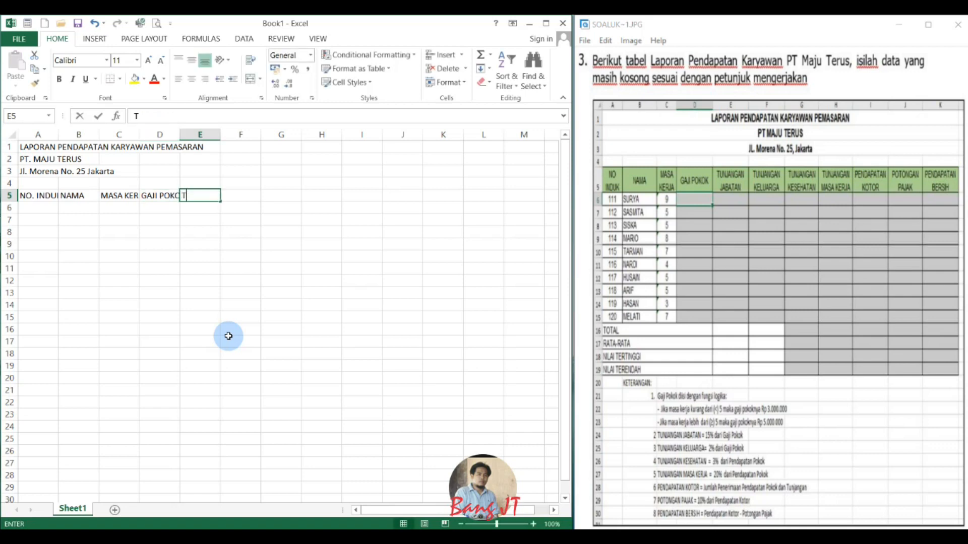
{"action": "type", "text": "UNJAN"}
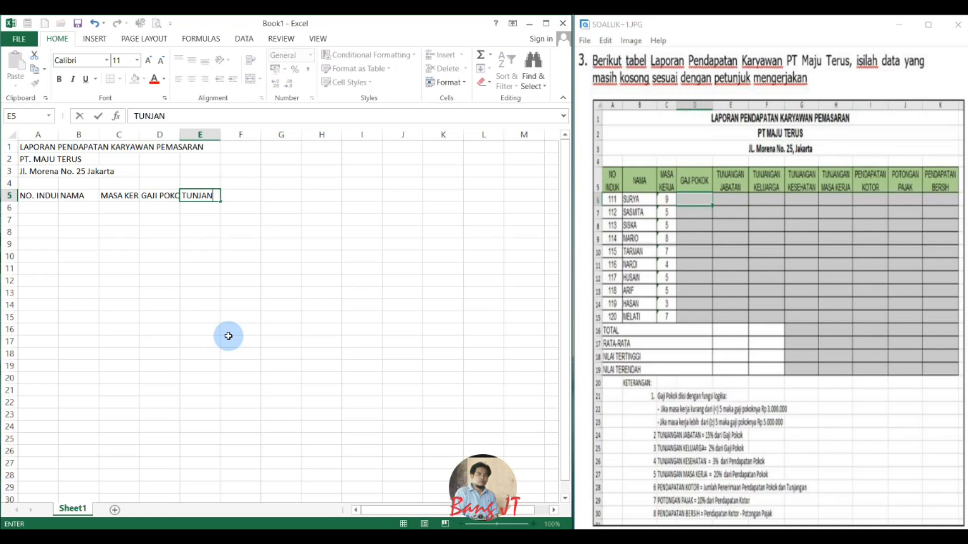
{"action": "type", "text": "GAN JABATAN"}
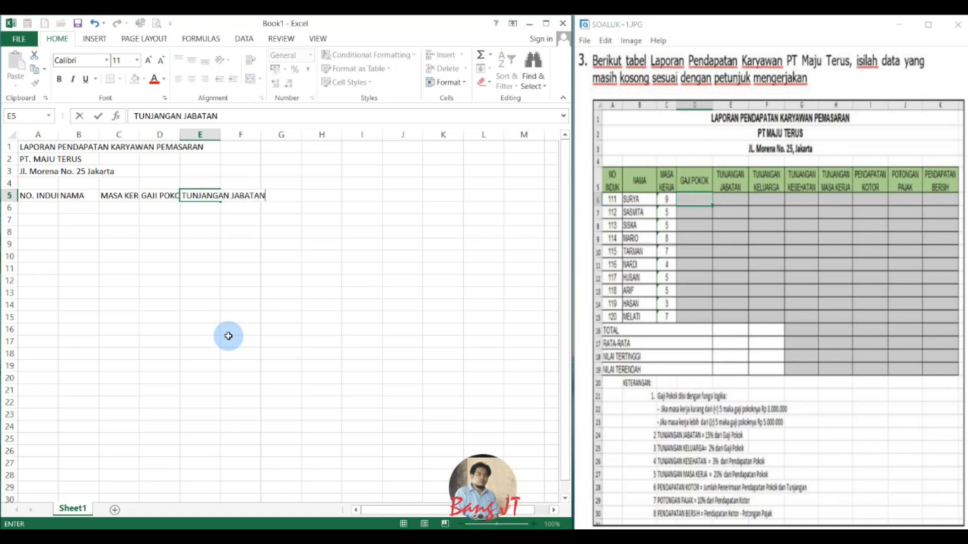
{"action": "key", "text": "Tab"}
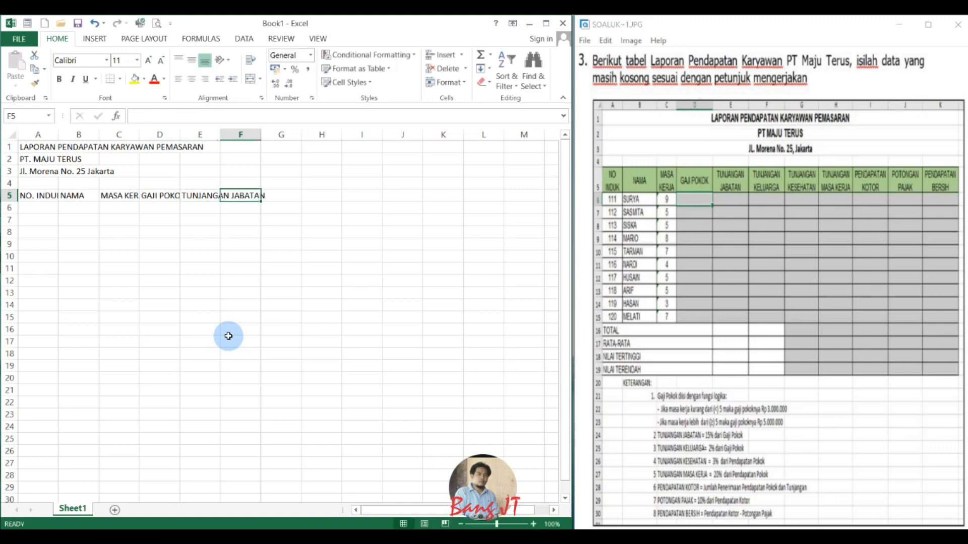
Enter the headings "TUNJNAGAN KELUARGA" in F5 and "TUNJNGAN KESEHATAN" in G5.
{"action": "type", "text": "TUNJNAGAN KELUARGA"}
{"action": "key", "text": "Tab"}
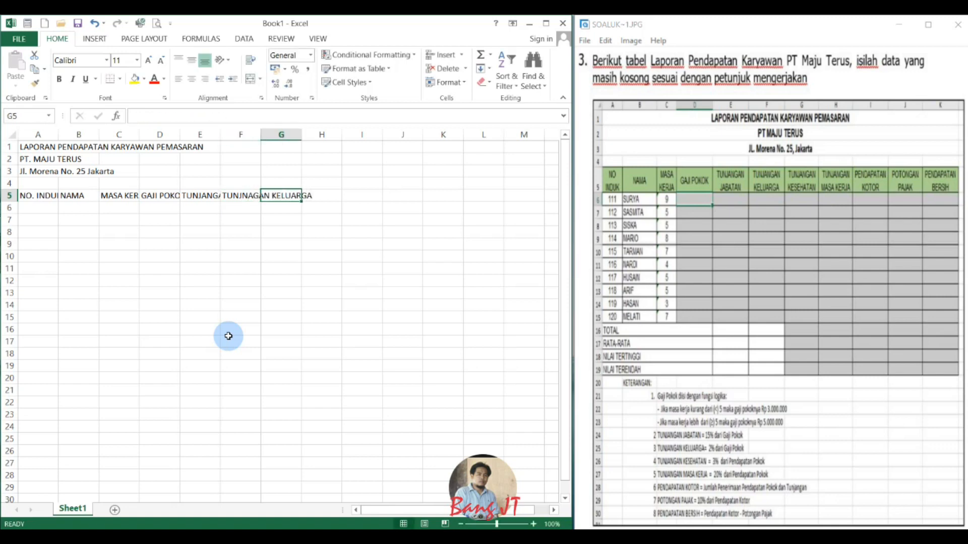
{"action": "type", "text": "TUNJ"}
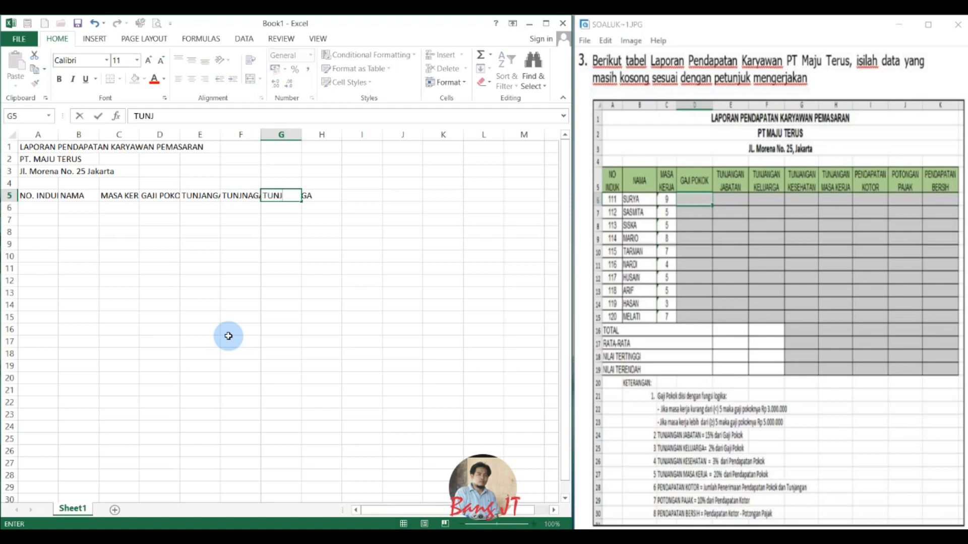
{"action": "type", "text": "NGAN KESEHATAN"}
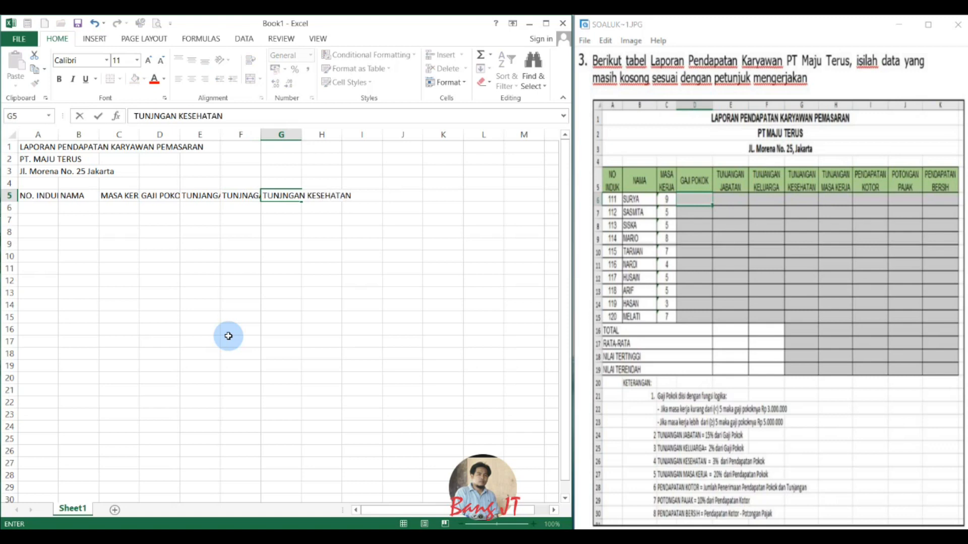
{"action": "key", "text": "Tab"}
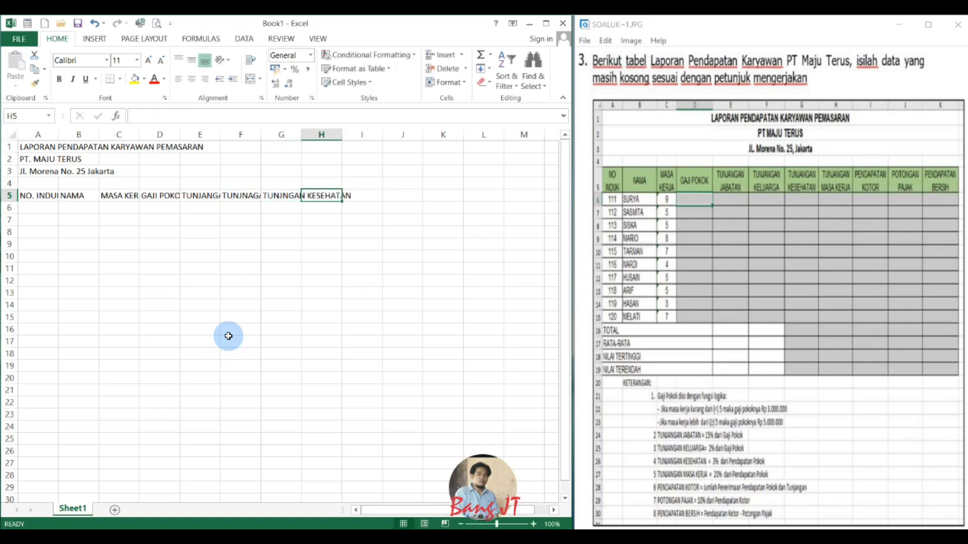
{"action": "type", "text": "TUNJNGAN"}
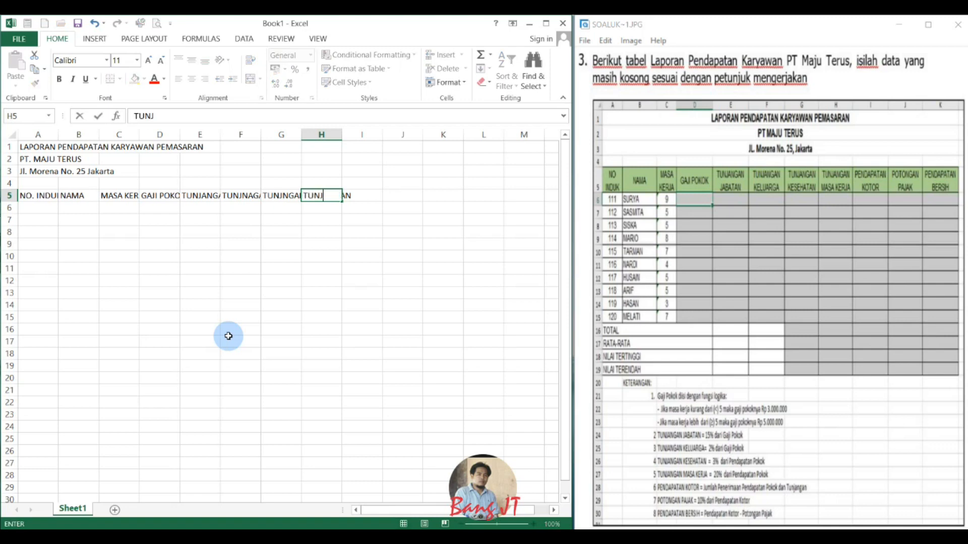
{"action": "key", "text": "BackSpace"}
{"action": "key", "text": "BackSpace"}
{"action": "key", "text": "BackSpace"}
{"action": "key", "text": "BackSpace"}
{"action": "key", "text": "BackSpace"}
{"action": "key", "text": "Escape"}
Correct the misspelled health allowance heading in G5 to "TUNJANGAN KESEHATAN".
{"action": "key", "text": "Left"}
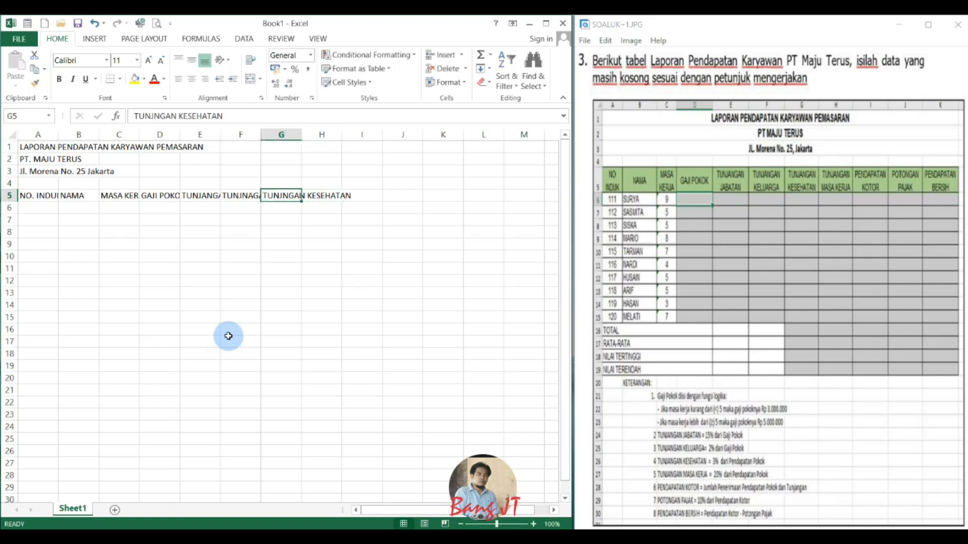
{"action": "key", "text": "Left"}
{"action": "key", "text": "Right"}
{"action": "key", "text": "F2"}
{"action": "key", "text": "Left"}
{"action": "key", "text": "Left"}
{"action": "key", "text": "Left"}
{"action": "key", "text": "Left"}
{"action": "key", "text": "Left"}
{"action": "key", "text": "Left"}
{"action": "key", "text": "Left"}
{"action": "key", "text": "Left"}
{"action": "key", "text": "Left"}
{"action": "key", "text": "Left"}
{"action": "key", "text": "Left"}
{"action": "key", "text": "Left"}
{"action": "key", "text": "Left"}
{"action": "key", "text": "Left"}
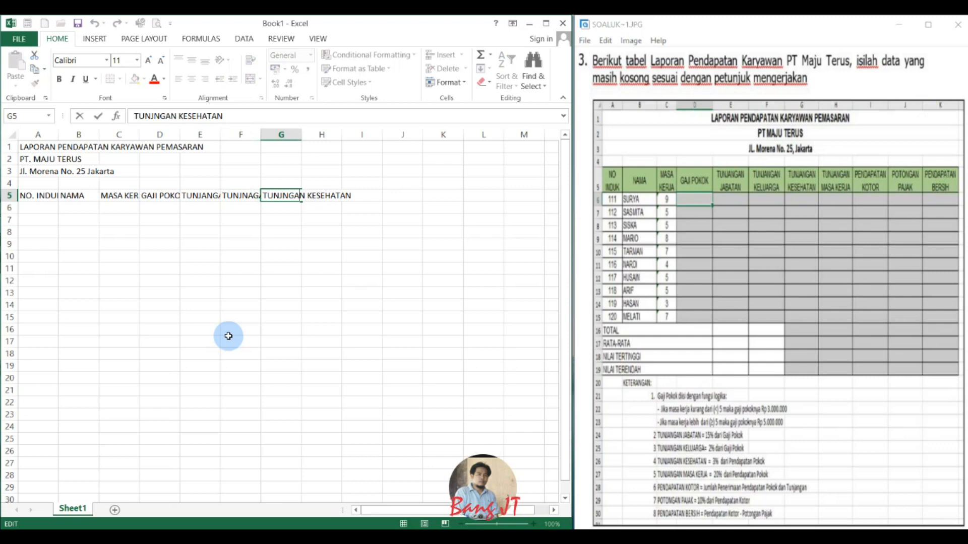
{"action": "type", "text": "A"}
{"action": "key", "text": "Return"}
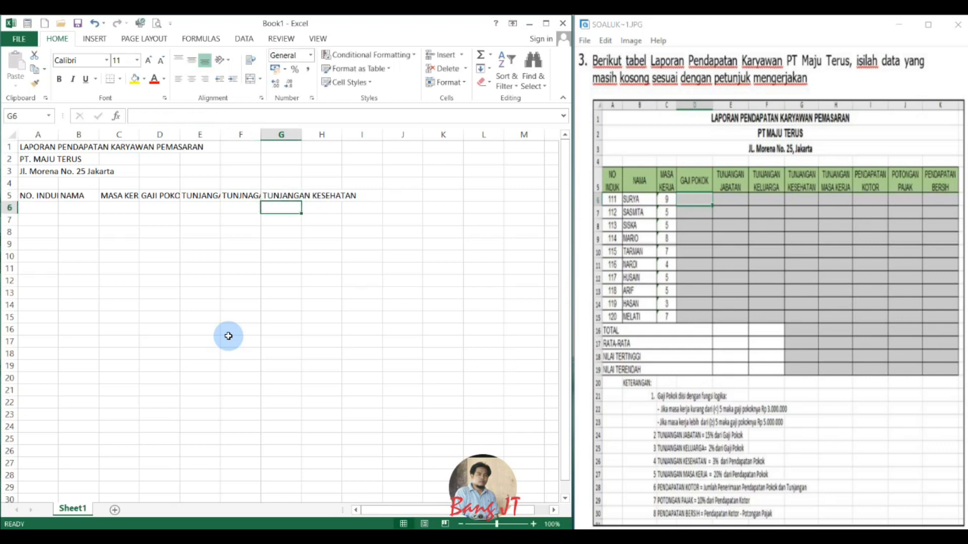
Enter the heading "TUNJANGAN MASA KERJA" in cell H5.
{"action": "key", "text": "Up"}
{"action": "key", "text": "Right"}
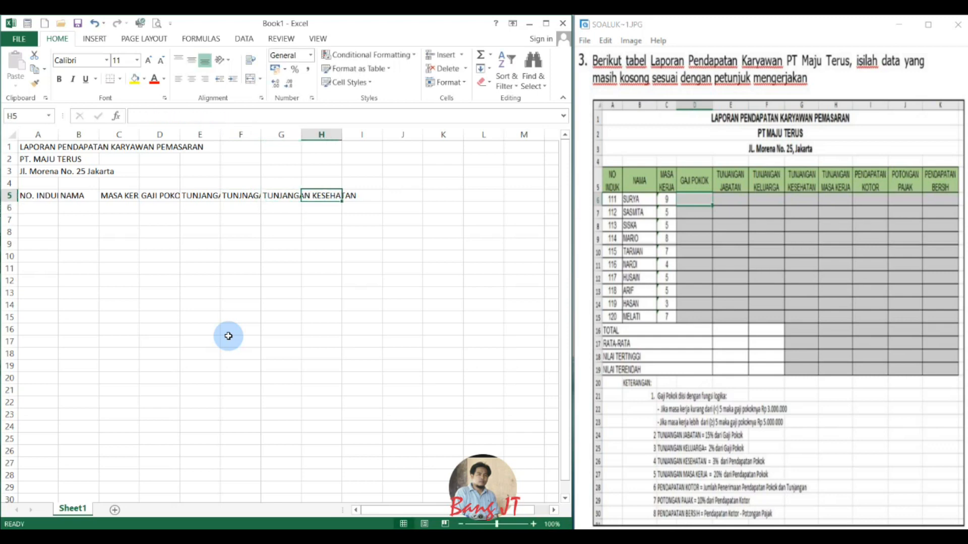
{"action": "type", "text": "T"}
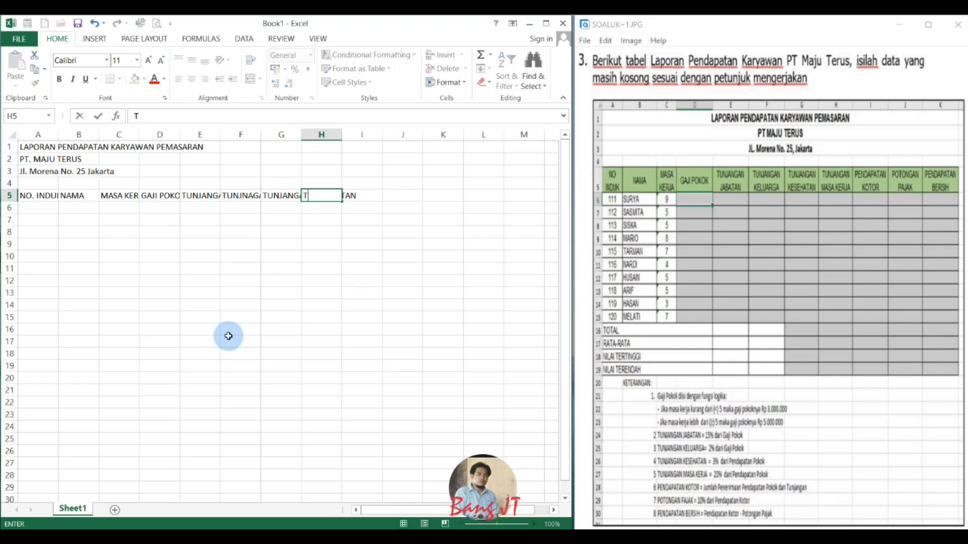
{"action": "type", "text": "UNJANGAN MASA KERJA"}
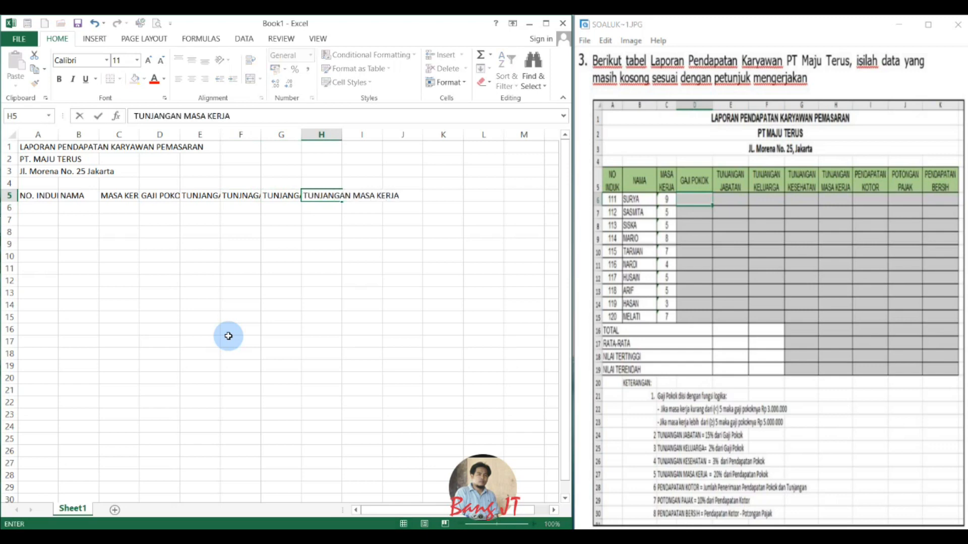
{"action": "key", "text": "Tab"}
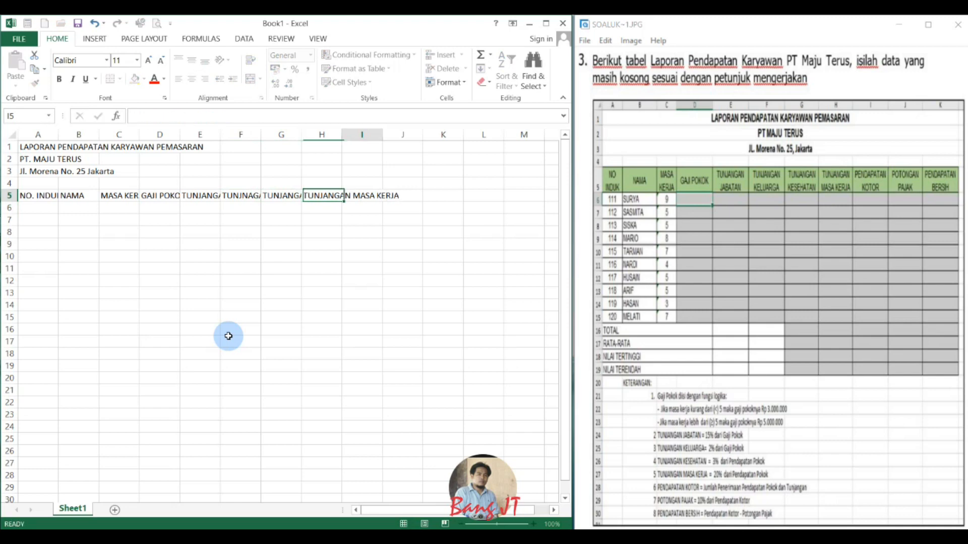
Enter the headings "PENDAPATAN KOTOR" in I5 and "POTONGAN PAJAK" in J5.
{"action": "type", "text": "PEN"}
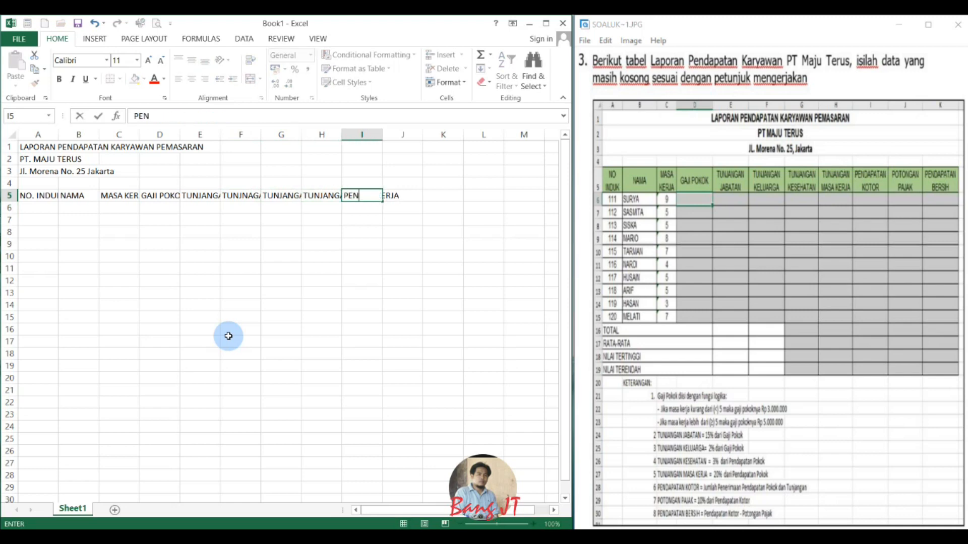
{"action": "type", "text": "DAPATAN KOTO"}
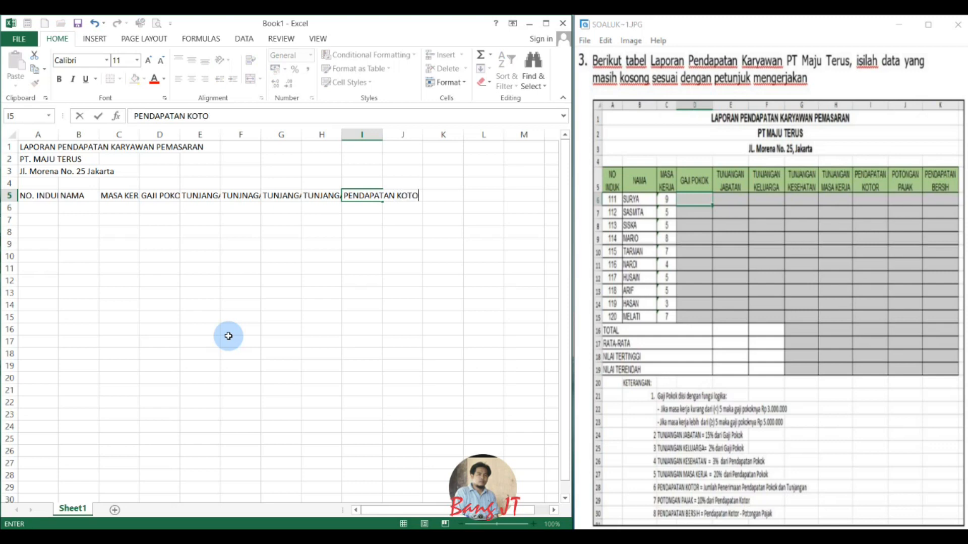
{"action": "type", "text": "R"}
{"action": "key", "text": "Tab"}
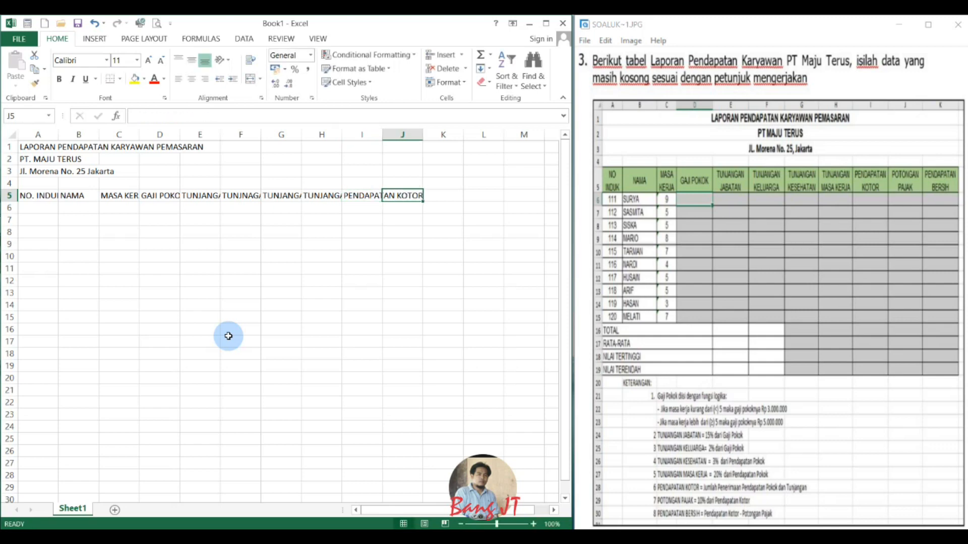
{"action": "type", "text": "PO"}
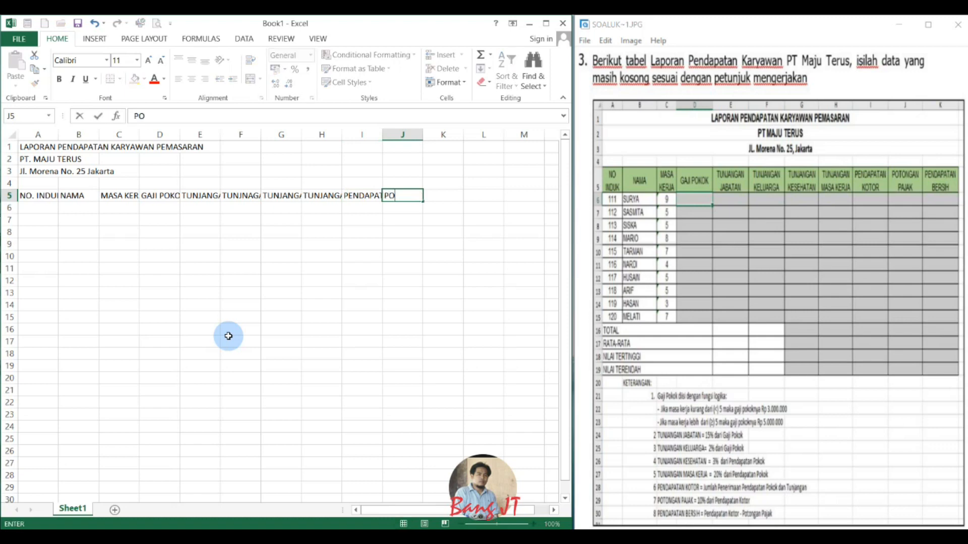
{"action": "type", "text": "TONGAN PAJAK"}
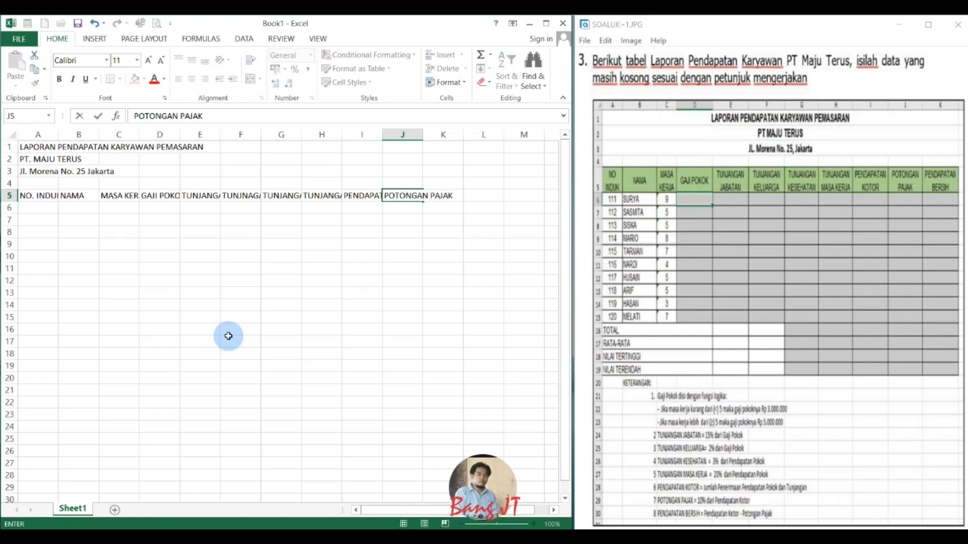
{"action": "key", "text": "Tab"}
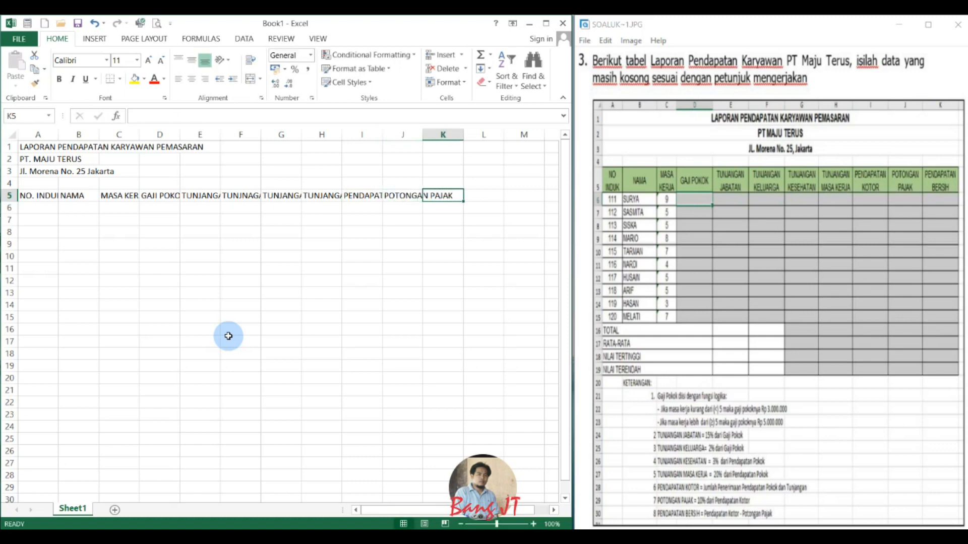
Enter the last column heading, "PENDAPATAN BERSIH", in cell K5.
{"action": "type", "text": "PENDA"}
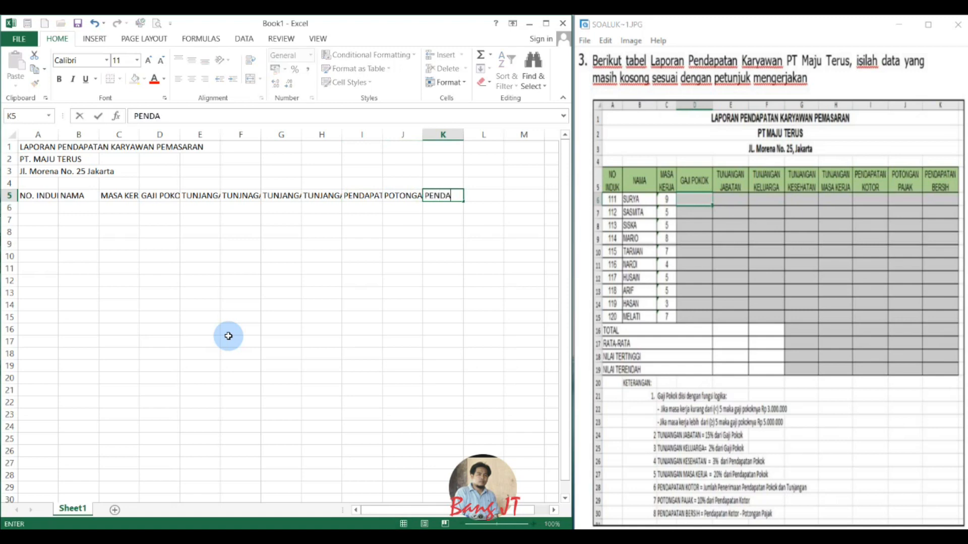
{"action": "type", "text": "PATAN BERSIH"}
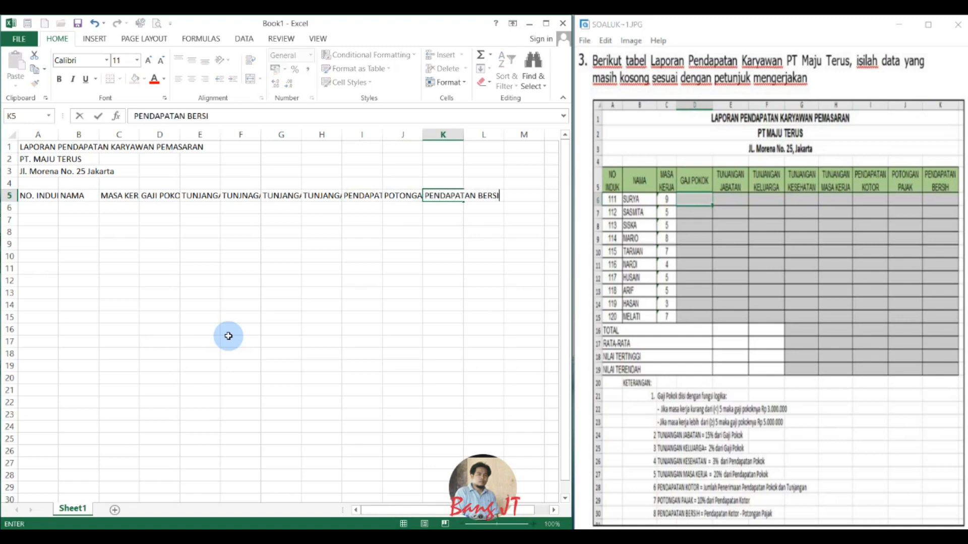
{"action": "key", "text": "Return"}
{"action": "key", "text": "Up"}
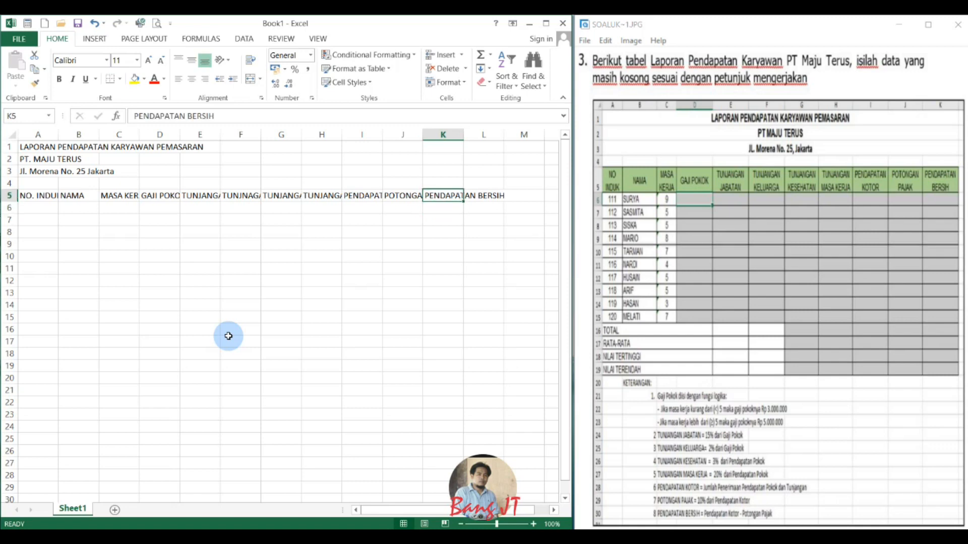
Fill A6:A15 with the consecutive numbers 111 to 120, entering 111 and 112 and extending the series down from them.
{"action": "key", "text": "Left"}
{"action": "key", "text": "Left"}
{"action": "key", "text": "Left"}
{"action": "key", "text": "Left"}
{"action": "key", "text": "Left"}
{"action": "key", "text": "Left"}
{"action": "key", "text": "Left"}
{"action": "key", "text": "Left"}
{"action": "key", "text": "Left"}
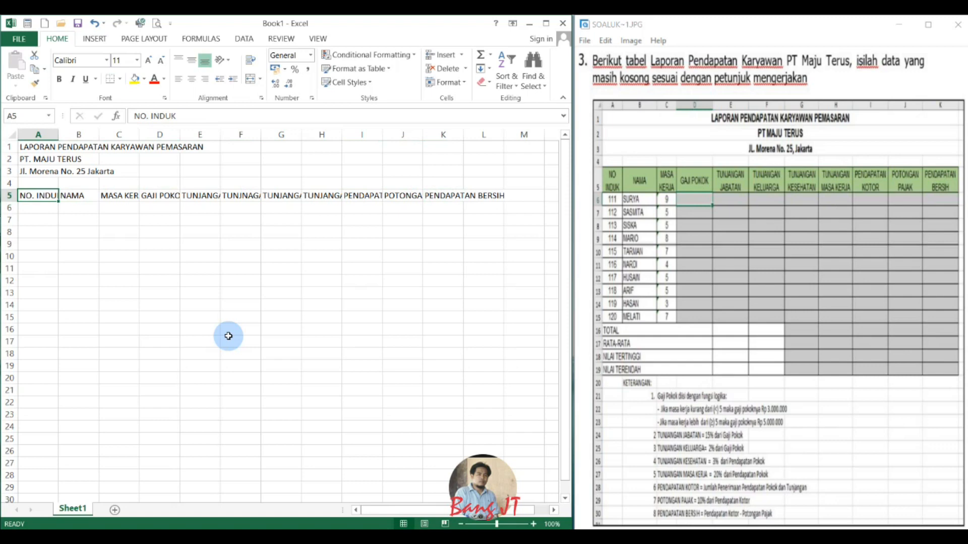
{"action": "key", "text": "Down"}
{"action": "type", "text": "111"}
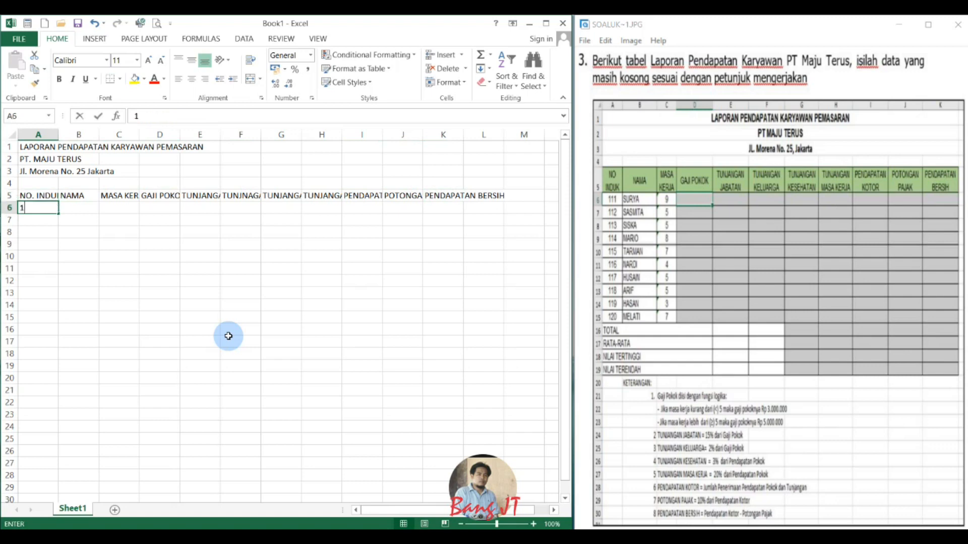
{"action": "key", "text": "Return"}
{"action": "type", "text": "112"}
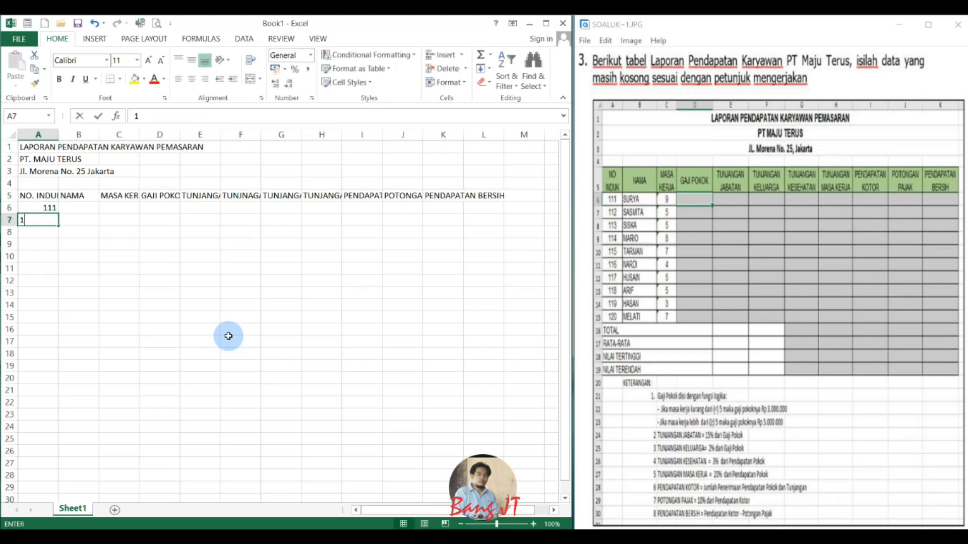
{"action": "key", "text": "Return"}
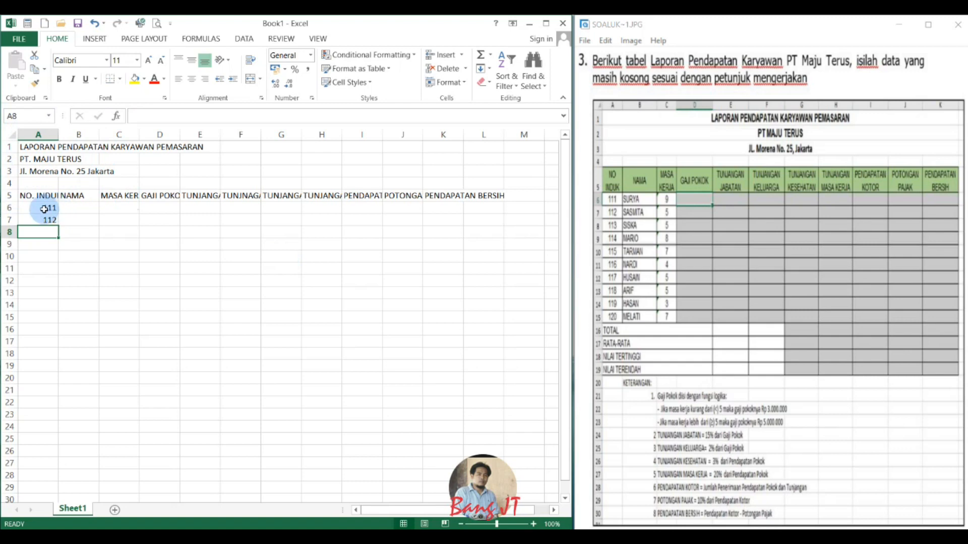
{"action": "left_click_drag", "start_coordinate": [49, 207], "coordinate": [49, 220]}
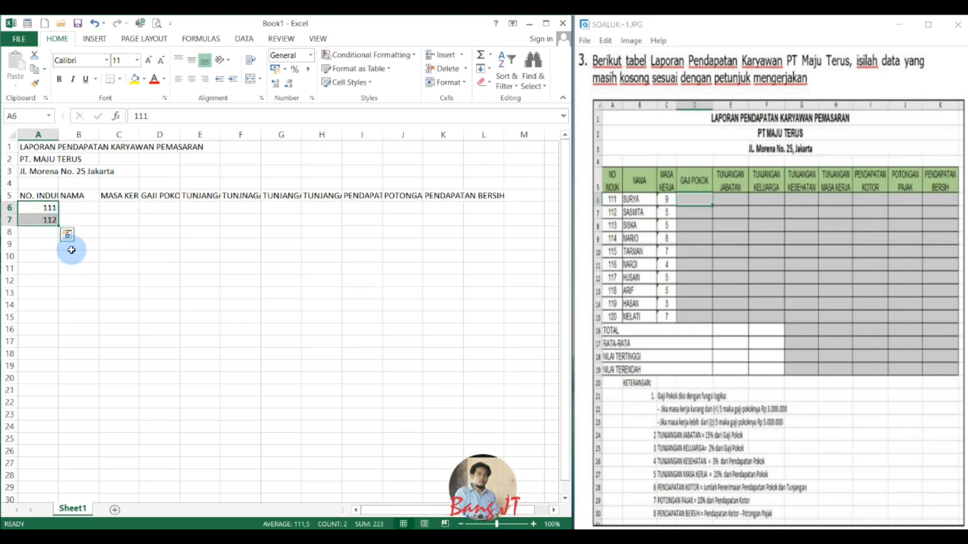
{"action": "left_click_drag", "start_coordinate": [59, 225], "coordinate": [61, 317]}
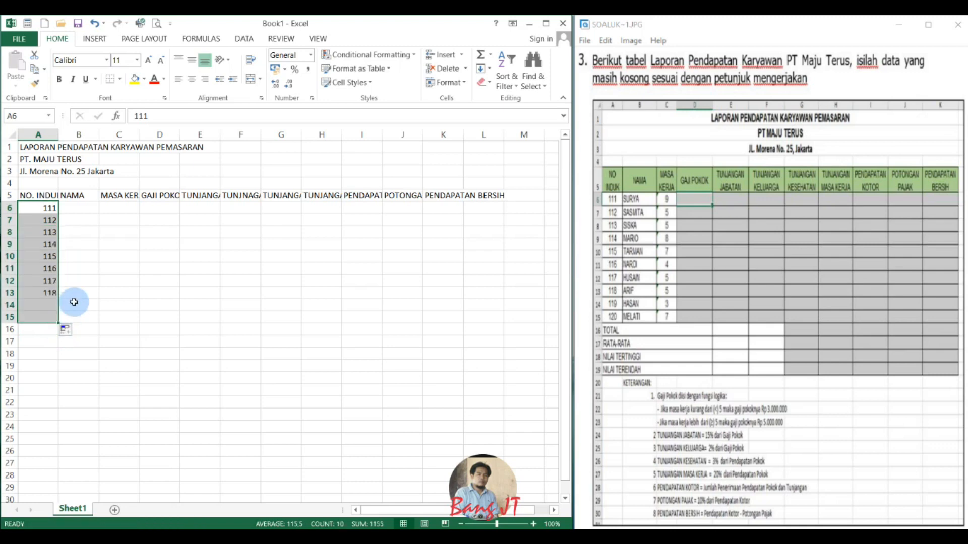
Wrap the text of the heading cells A5:L5 and centre them vertically and horizontally.
{"action": "left_click", "coordinate": [79, 209]}
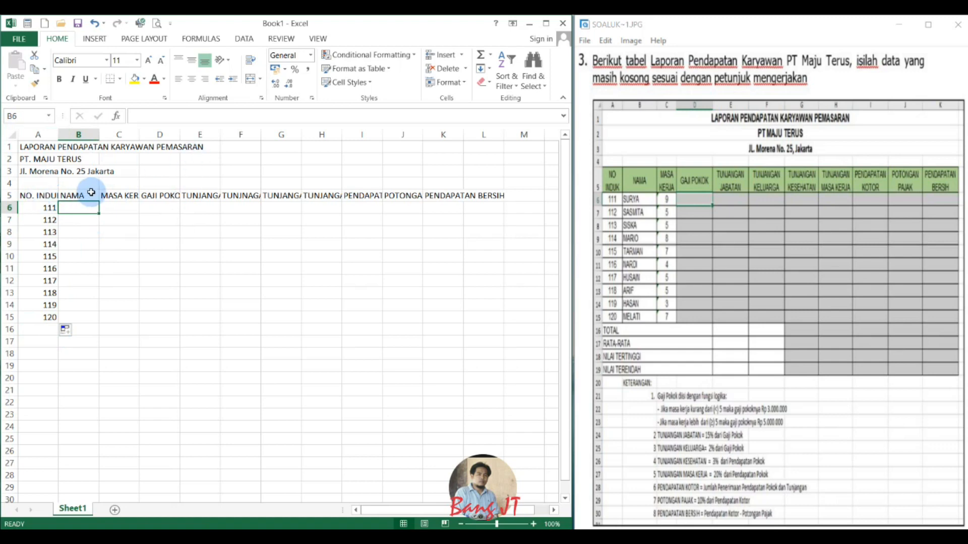
{"action": "left_click", "coordinate": [32, 195]}
{"action": "left_click_drag", "start_coordinate": [32, 195], "coordinate": [458, 183]}
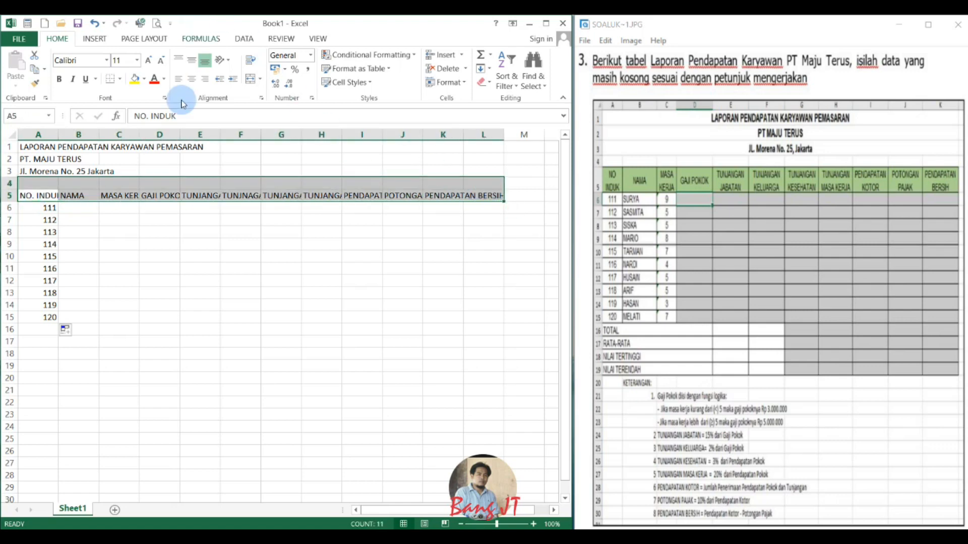
{"action": "left_click", "coordinate": [34, 195]}
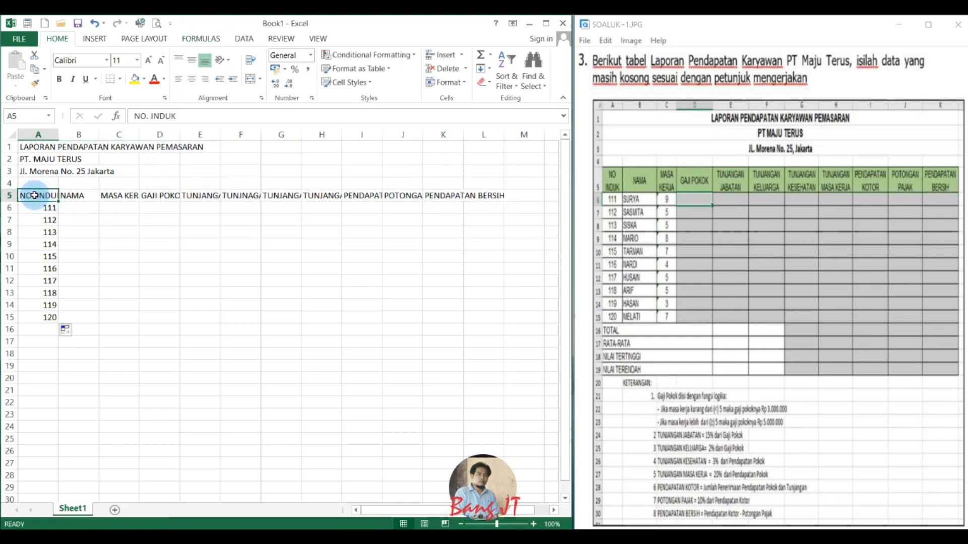
{"action": "left_click_drag", "start_coordinate": [34, 195], "coordinate": [486, 197]}
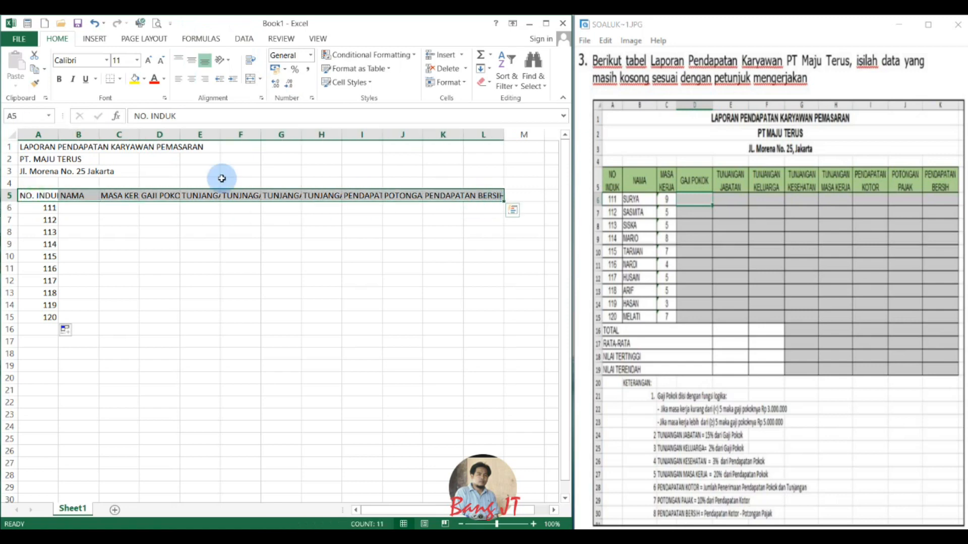
{"action": "left_click", "coordinate": [250, 64]}
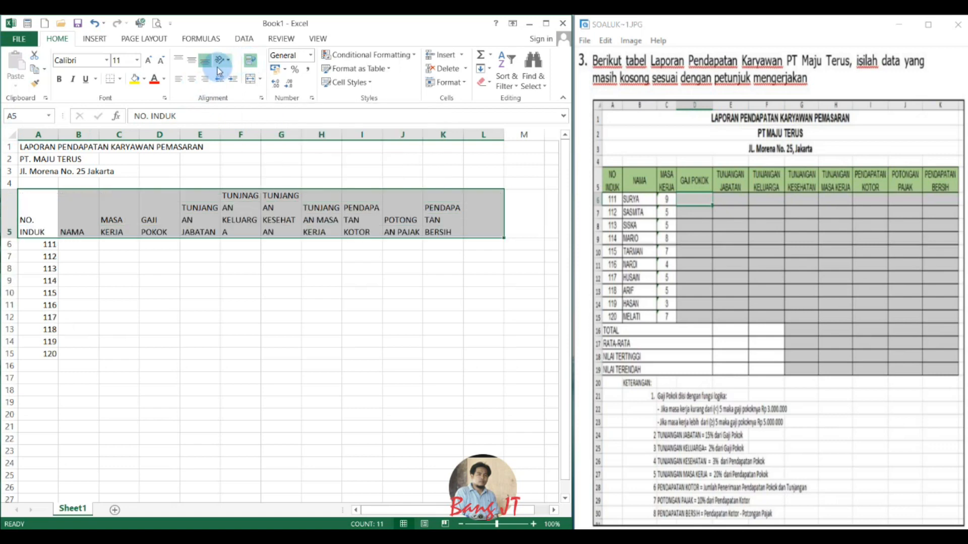
{"action": "left_click", "coordinate": [191, 62]}
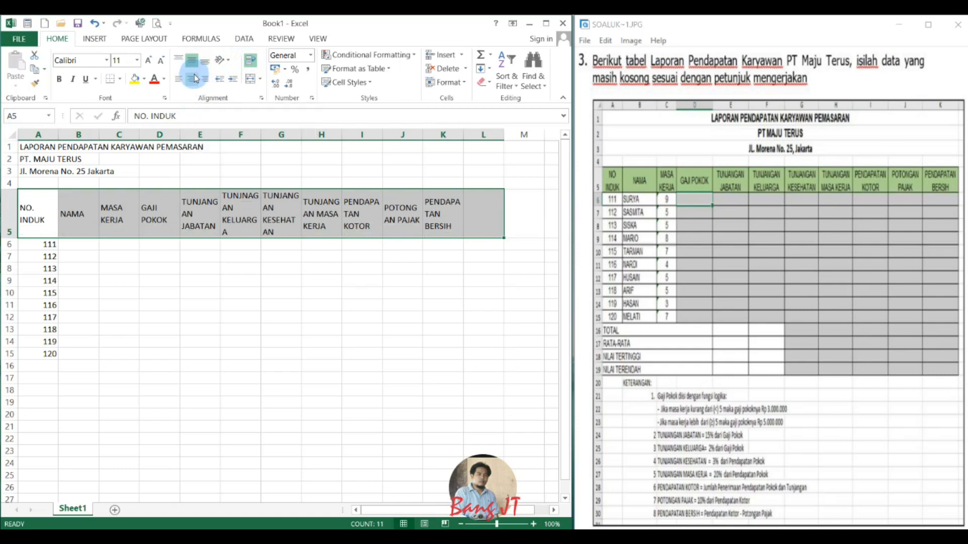
{"action": "left_click", "coordinate": [192, 80]}
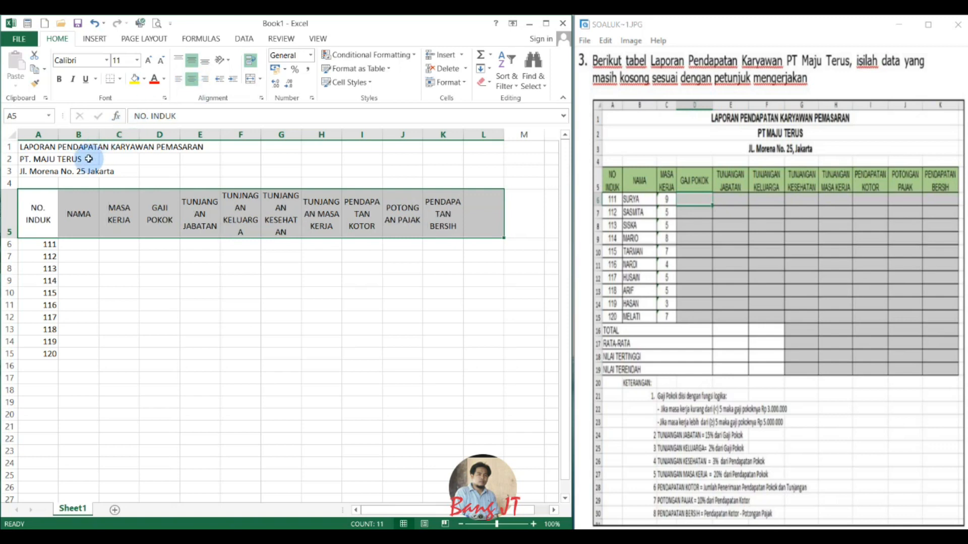
Narrow column A and adjust the widths of columns B to K so the row 5 headings take at most two lines.
{"action": "left_click_drag", "start_coordinate": [57, 134], "coordinate": [160, 133]}
{"action": "left_click_drag", "start_coordinate": [242, 134], "coordinate": [312, 138]}
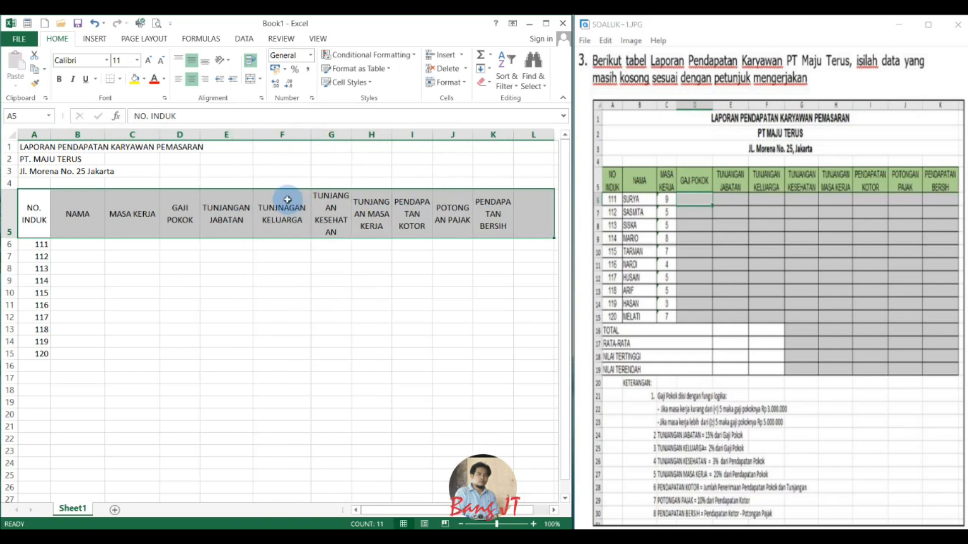
{"action": "left_click", "coordinate": [287, 205]}
{"action": "left_click", "coordinate": [239, 119]}
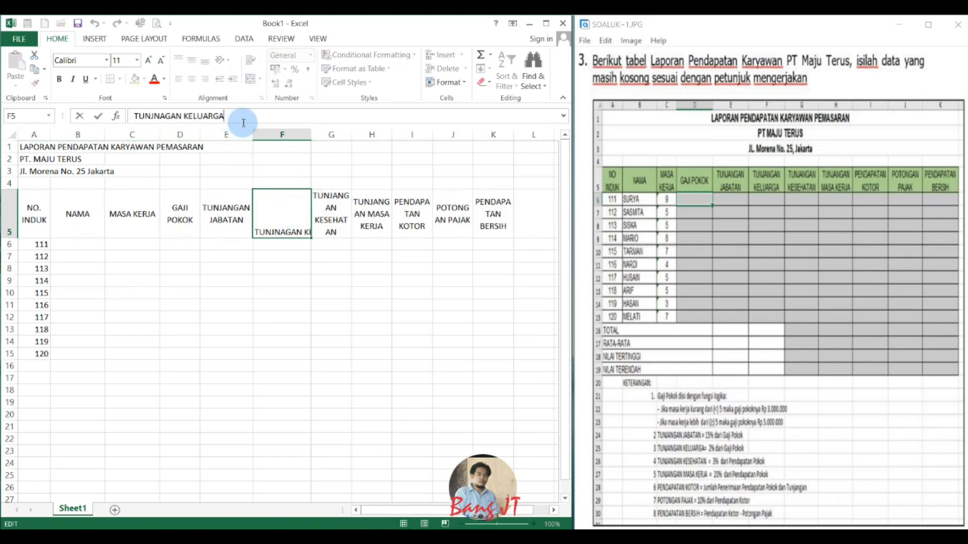
{"action": "left_click", "coordinate": [331, 212]}
{"action": "left_click_drag", "start_coordinate": [355, 128], "coordinate": [525, 136]}
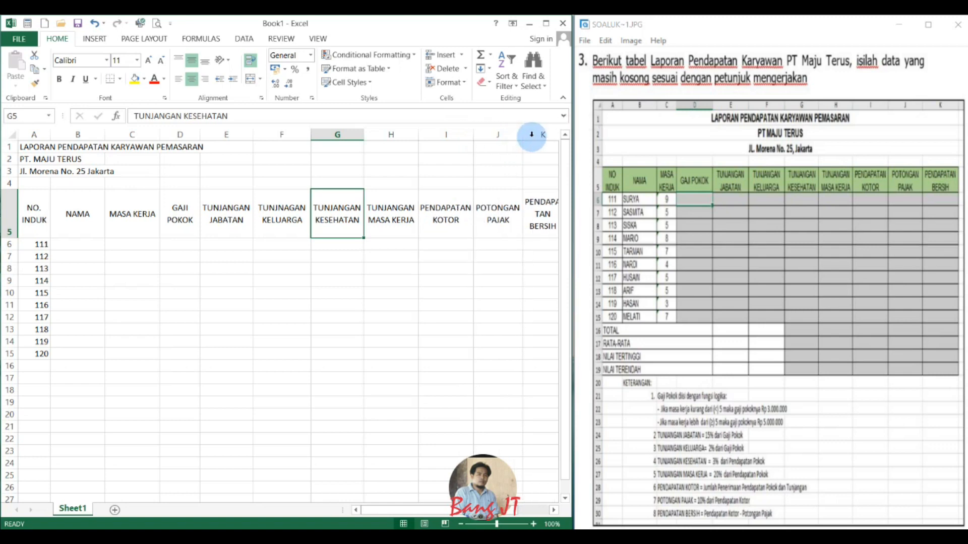
{"action": "left_click", "coordinate": [553, 510]}
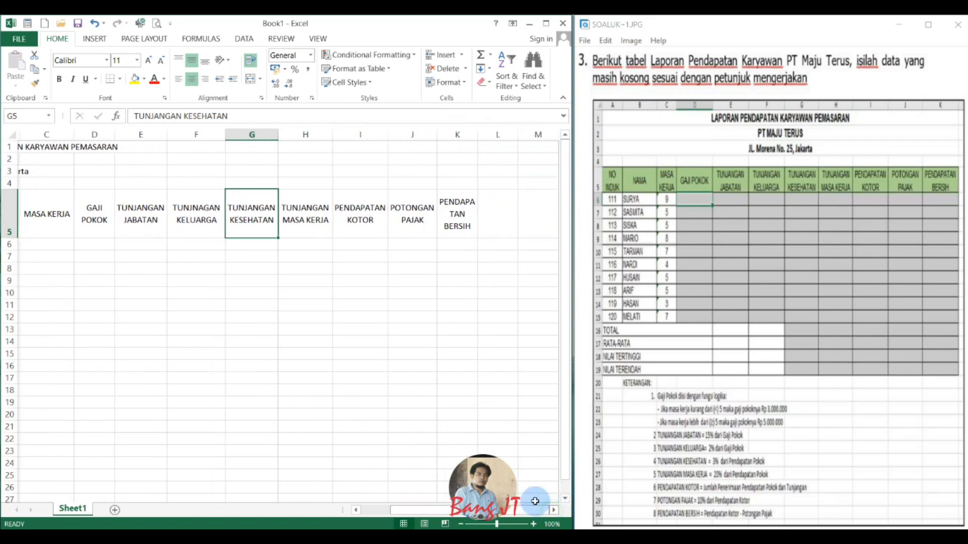
{"action": "left_click_drag", "start_coordinate": [476, 134], "coordinate": [493, 132]}
{"action": "scroll", "coordinate": [375, 466], "scroll_direction": "left", "scroll_amount": 2}
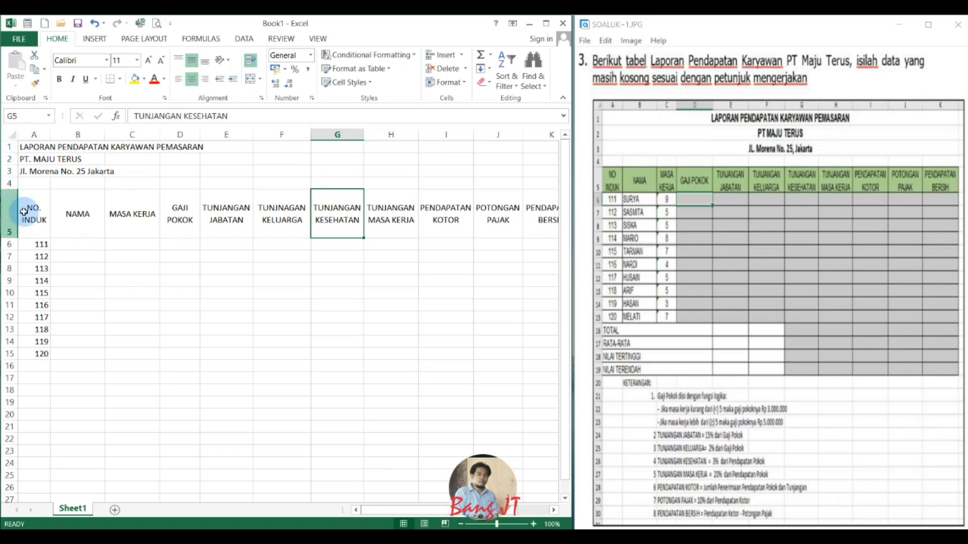
Enter the names of employees 111 to 115 from the reference table in B6:B10.
{"action": "left_click", "coordinate": [78, 244]}
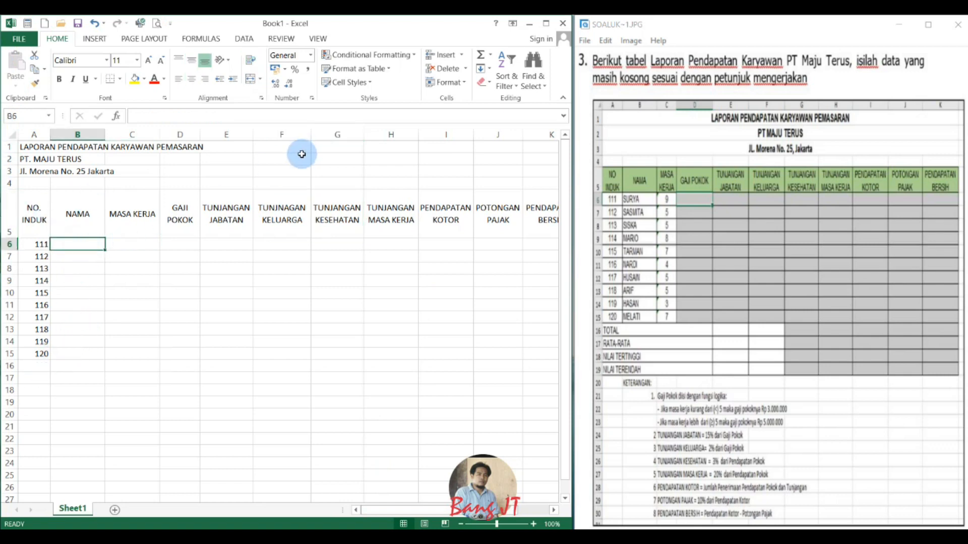
{"action": "type", "text": "SURYA"}
{"action": "key", "text": "Return"}
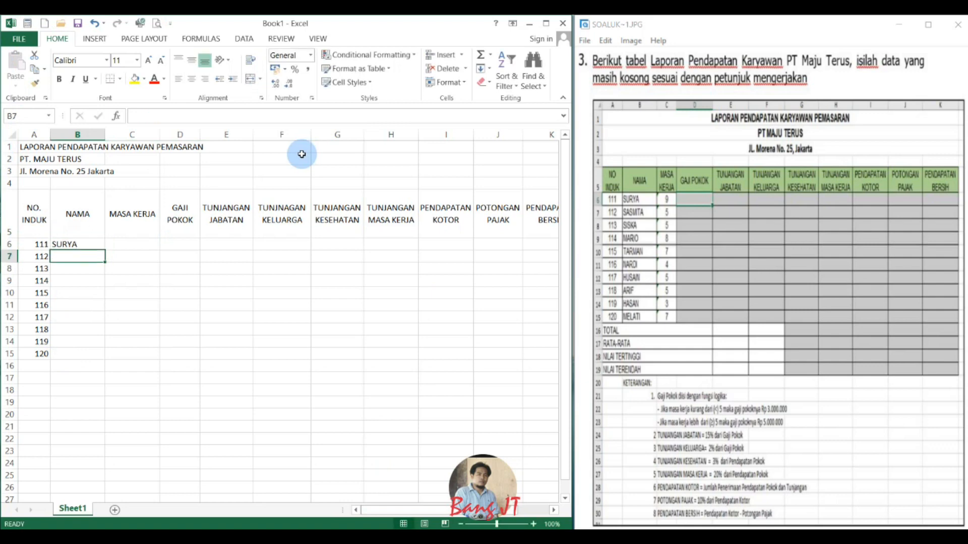
{"action": "type", "text": "SASMITA"}
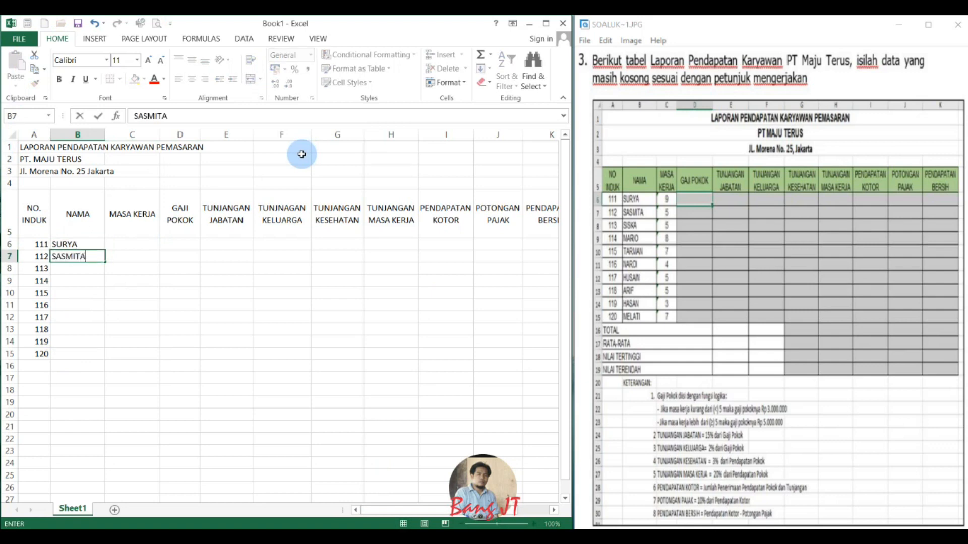
{"action": "key", "text": "Return"}
{"action": "type", "text": "SISKA"}
{"action": "key", "text": "Return"}
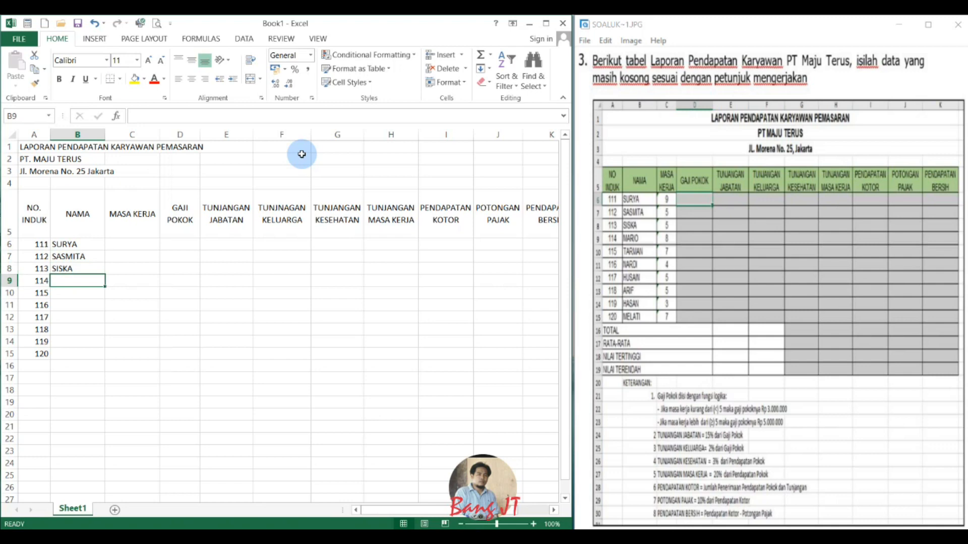
{"action": "type", "text": "MARIO"}
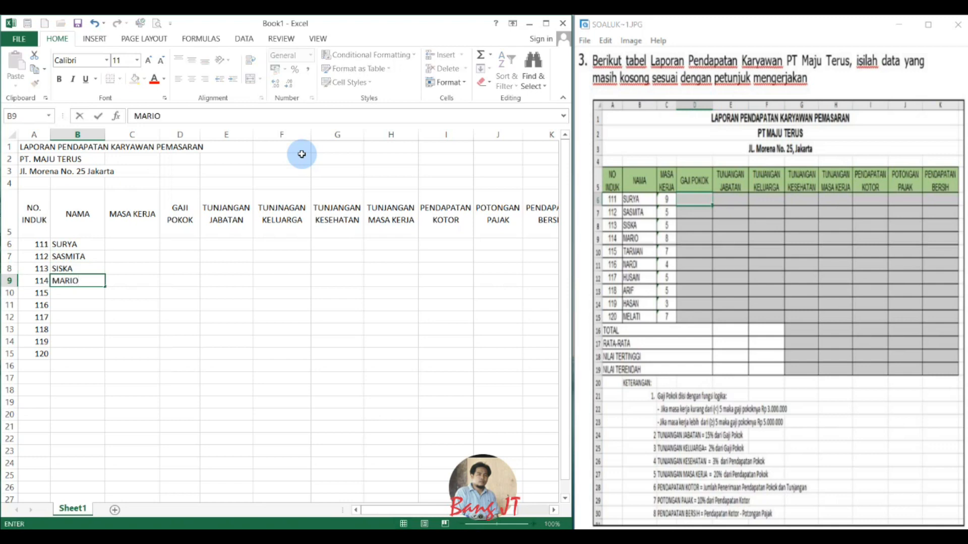
{"action": "key", "text": "Return"}
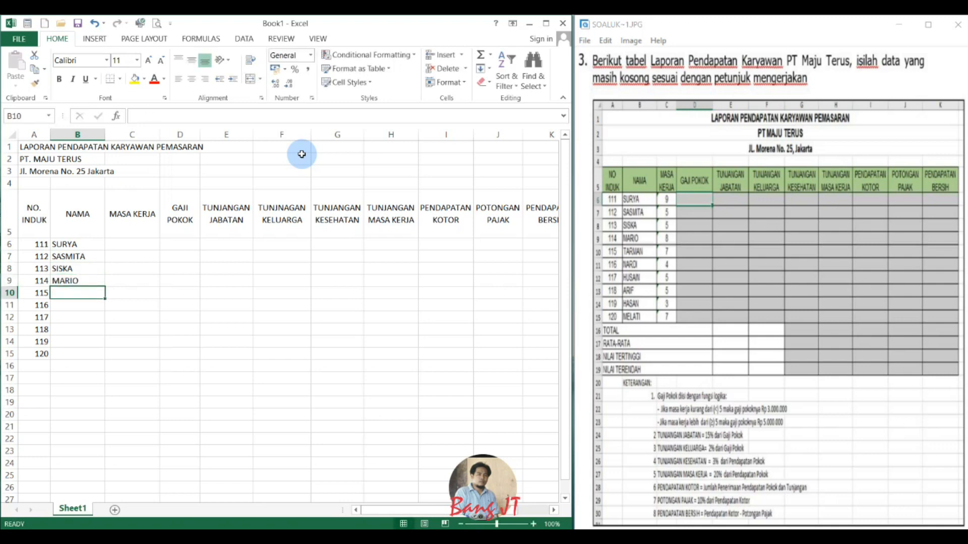
{"action": "type", "text": "TARMAN"}
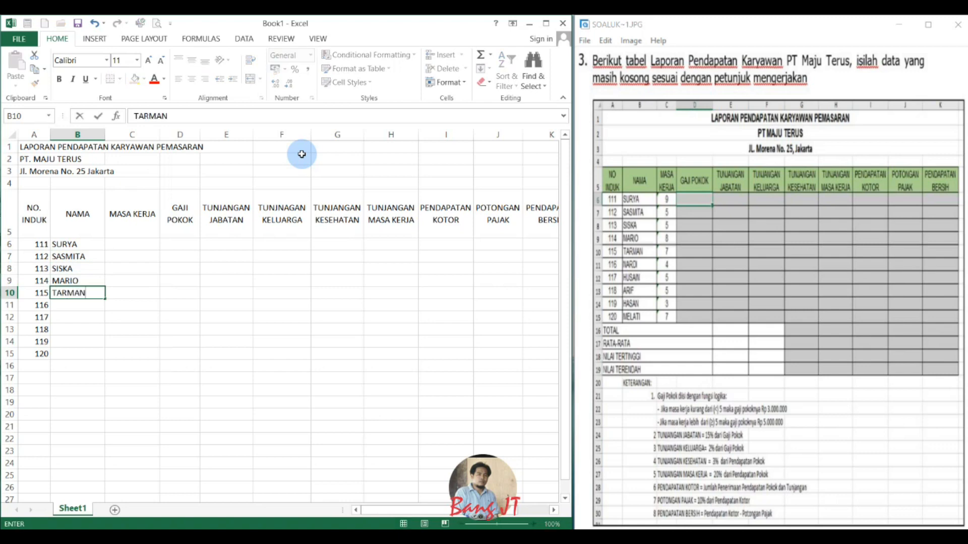
{"action": "key", "text": "Return"}
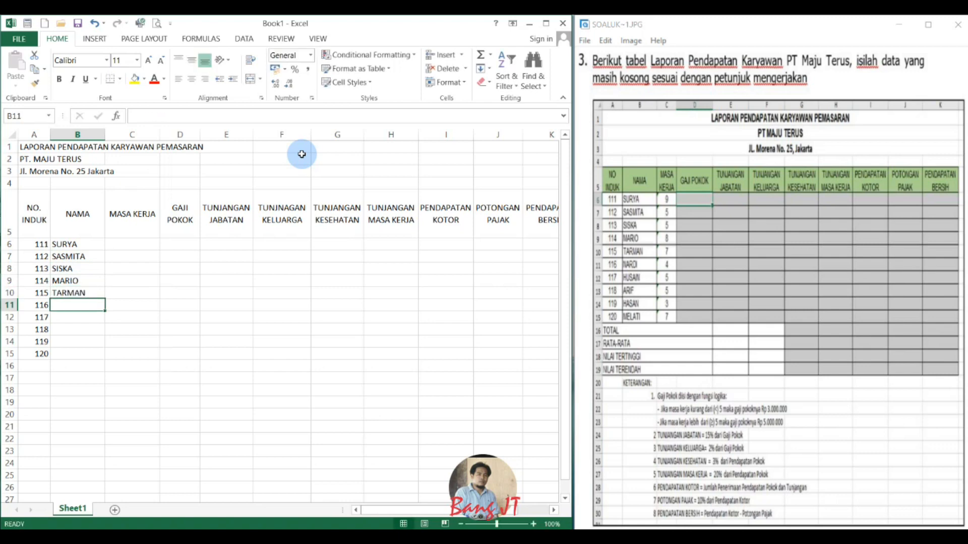
Enter the names of employees 116 to 120 in B11:B15.
{"action": "type", "text": "NARDI"}
{"action": "key", "text": "Return"}
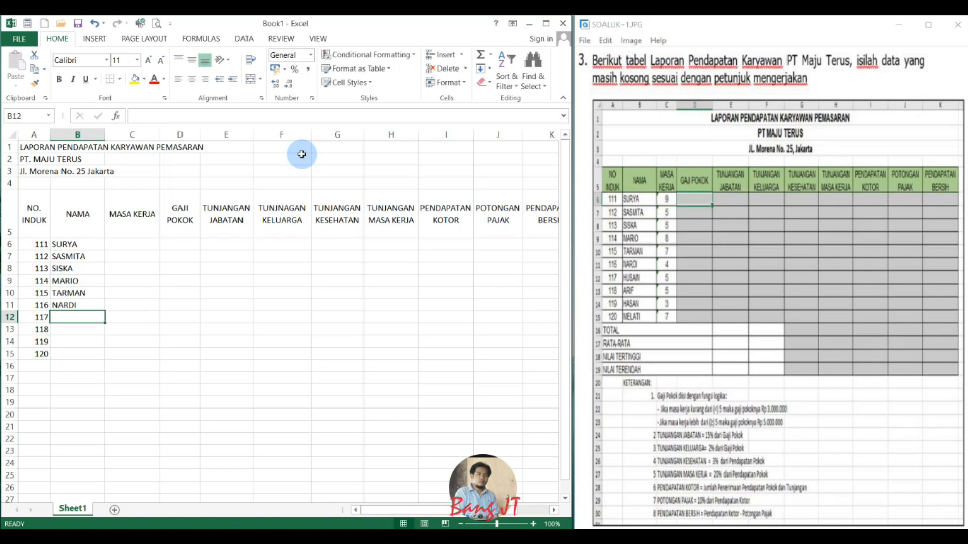
{"action": "type", "text": "HUSEIN"}
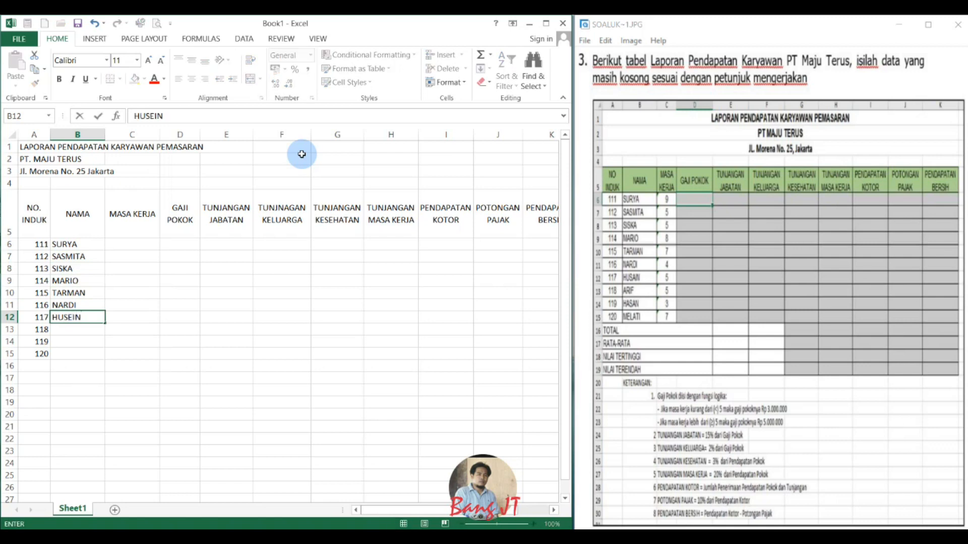
{"action": "key", "text": "Return"}
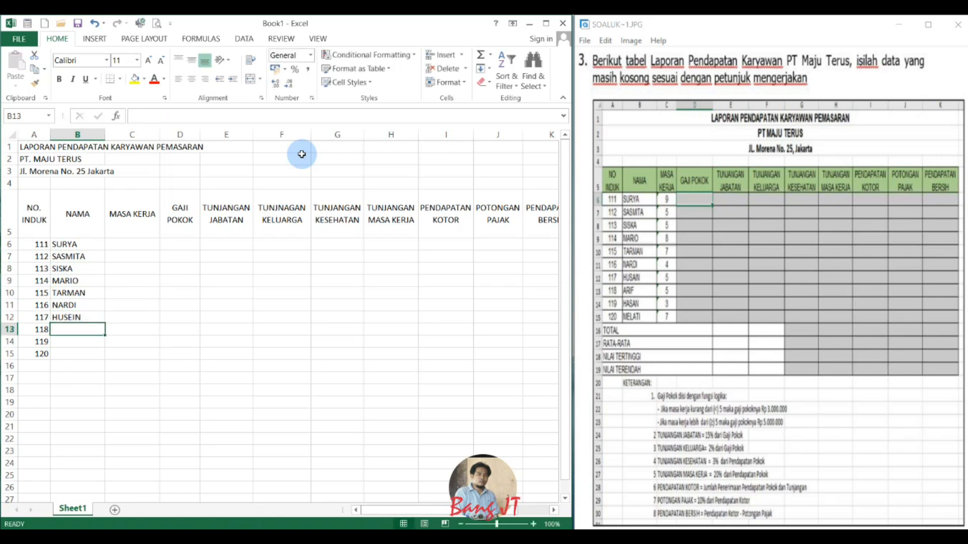
{"action": "type", "text": "ARIF"}
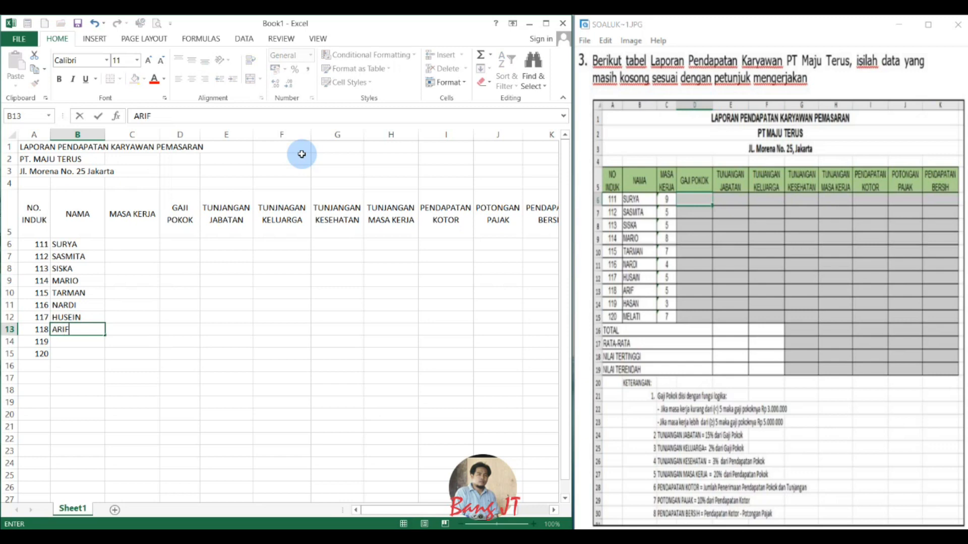
{"action": "key", "text": "Return"}
{"action": "type", "text": "HASAN"}
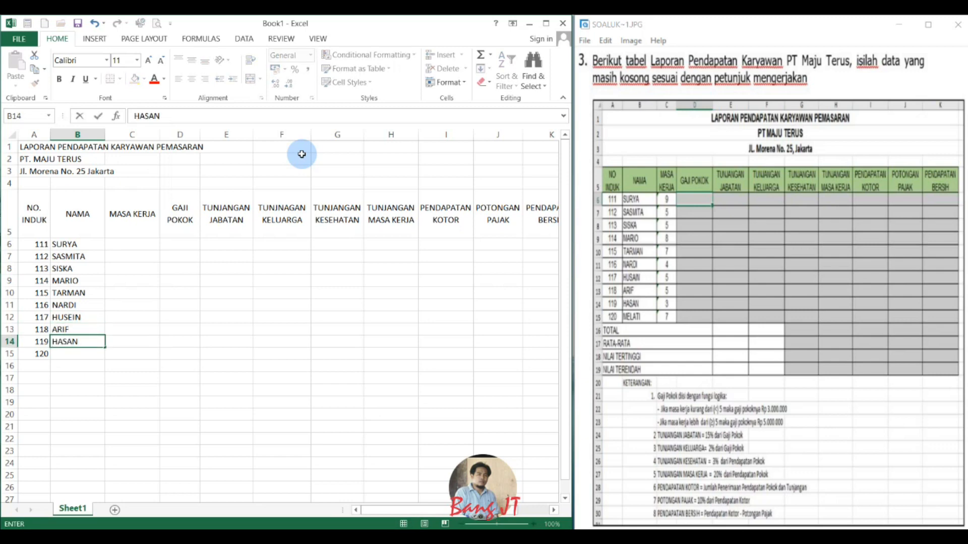
{"action": "key", "text": "Return"}
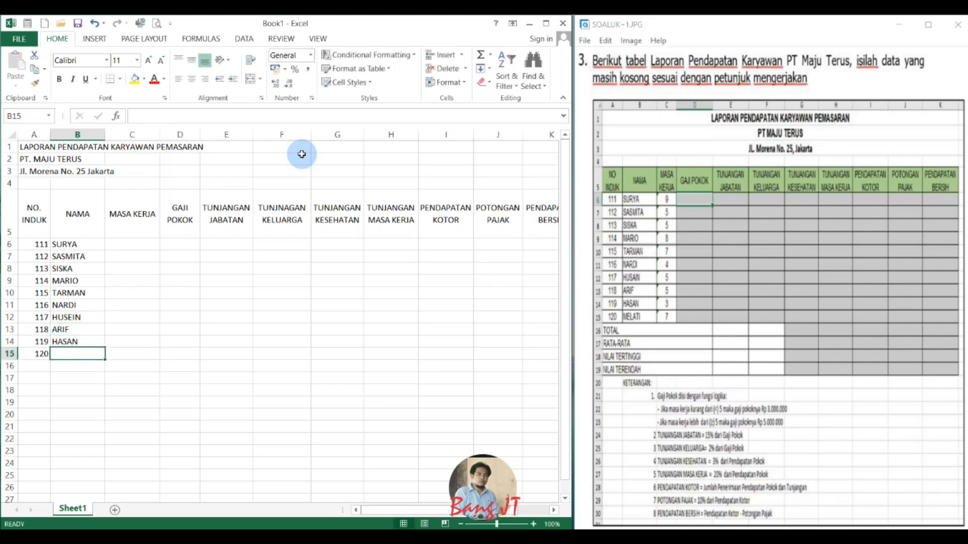
{"action": "type", "text": "MELATI"}
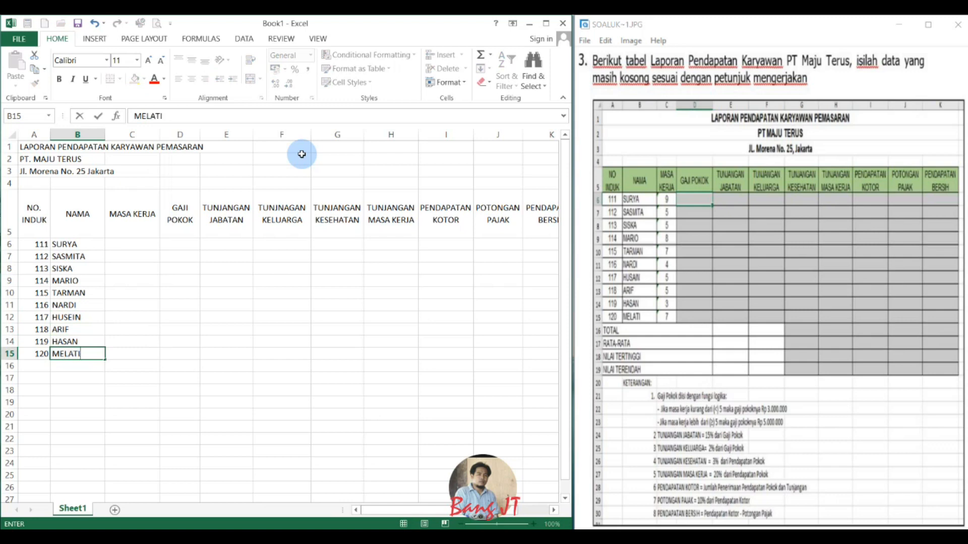
{"action": "key", "text": "Tab"}
Narrow the MASA KERJA column so its heading wraps onto two lines.
{"action": "key", "text": "Up"}
{"action": "key", "text": "Up"}
{"action": "key", "text": "Up"}
{"action": "key", "text": "Up"}
{"action": "key", "text": "Up"}
{"action": "key", "text": "Up"}
{"action": "key", "text": "Up"}
{"action": "key", "text": "Up"}
{"action": "left_click_drag", "start_coordinate": [159, 134], "coordinate": [137, 135]}
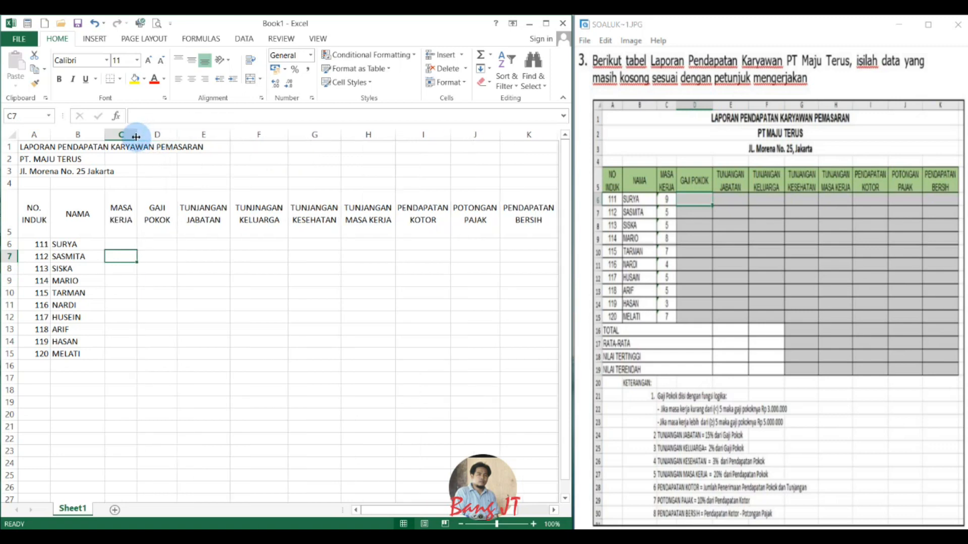
Enter the MASA KERJA values 9, 5, 5 and 8 in C6:C9.
{"action": "left_click", "coordinate": [120, 243]}
{"action": "type", "text": "9"}
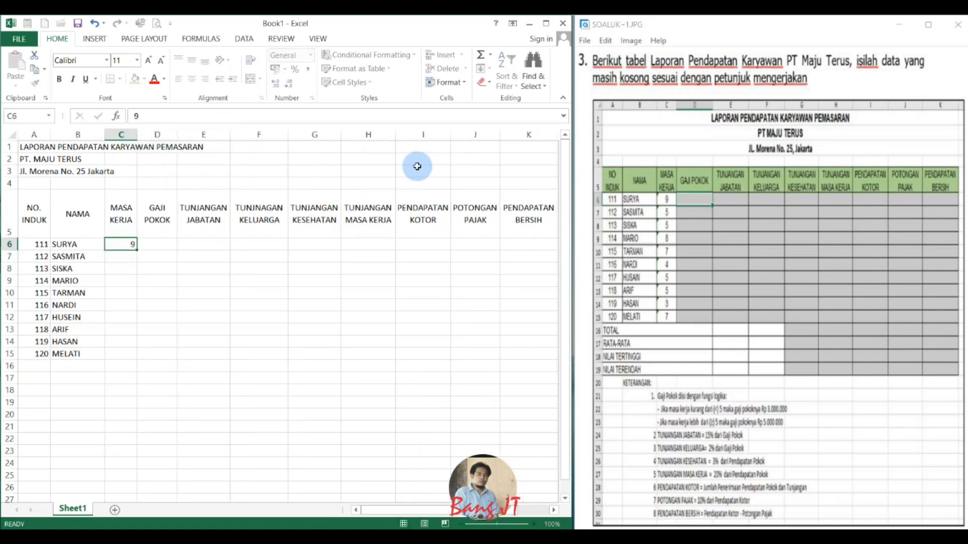
{"action": "key", "text": "Return"}
{"action": "type", "text": "5"}
{"action": "key", "text": "Return"}
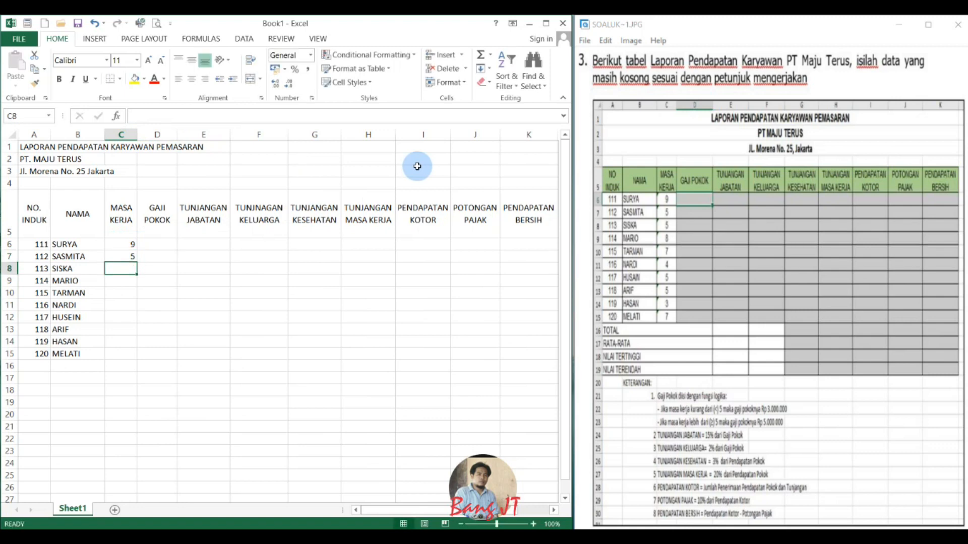
{"action": "type", "text": "5"}
{"action": "key", "text": "Return"}
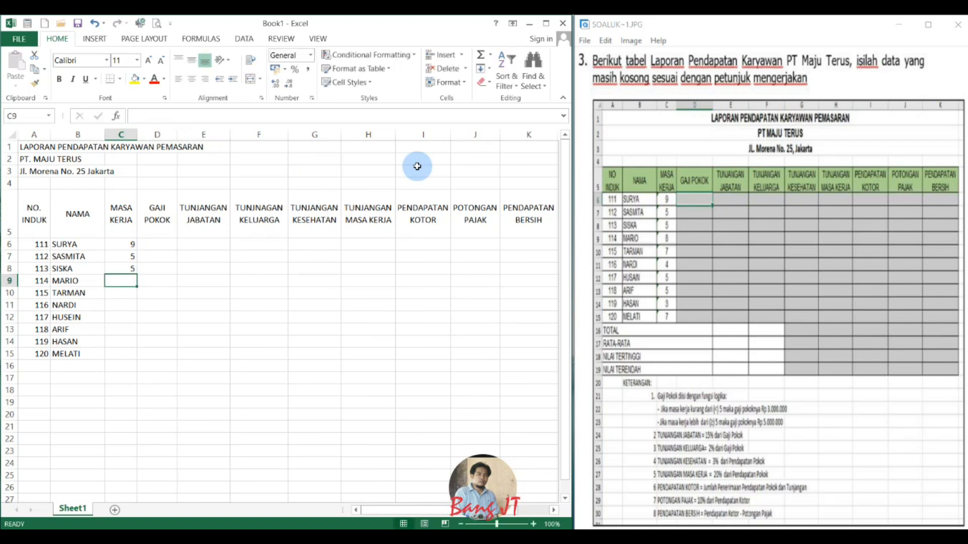
{"action": "type", "text": "8"}
{"action": "key", "text": "Return"}
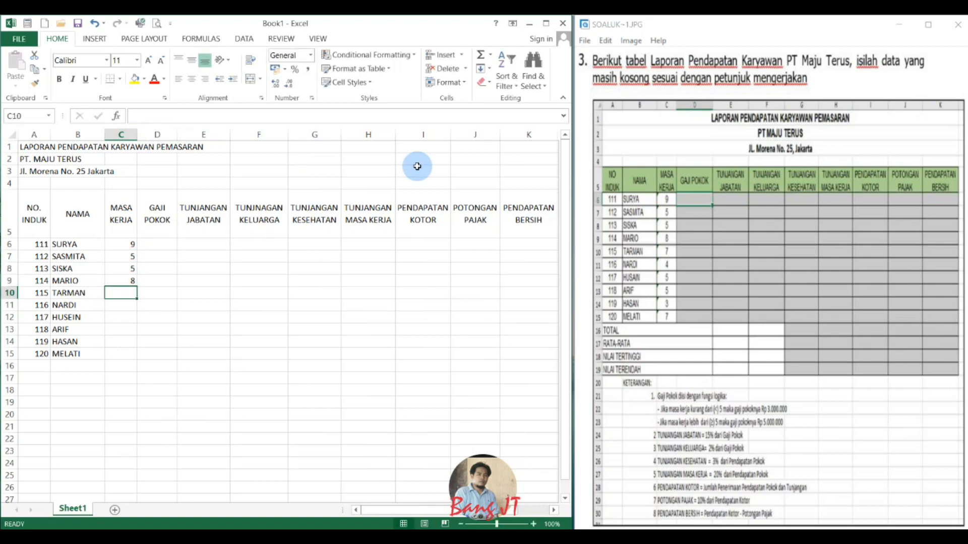
Enter the MASA KERJA values 7, 4, 5 and 5 in C10:C13.
{"action": "type", "text": "7"}
{"action": "key", "text": "Return"}
{"action": "type", "text": "4"}
{"action": "key", "text": "Return"}
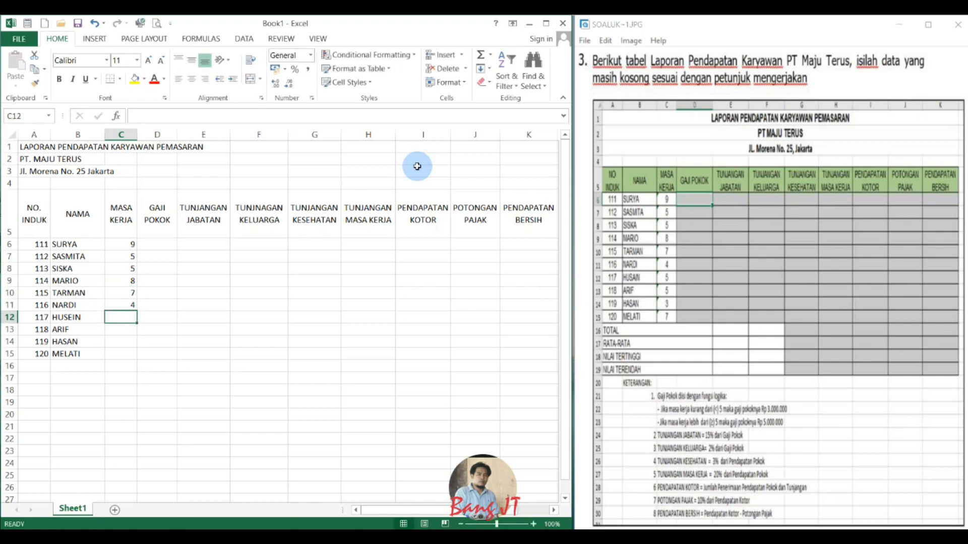
{"action": "type", "text": "5"}
{"action": "key", "text": "Return"}
{"action": "type", "text": "5"}
{"action": "key", "text": "Return"}
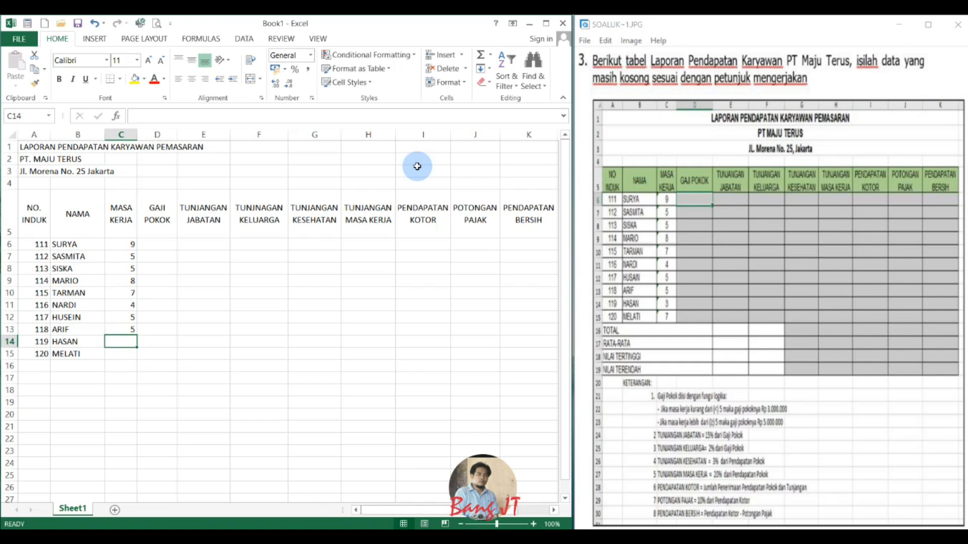
Enter the MASA KERJA values 3 and 7 in C14:C15.
{"action": "type", "text": "3"}
{"action": "key", "text": "Return"}
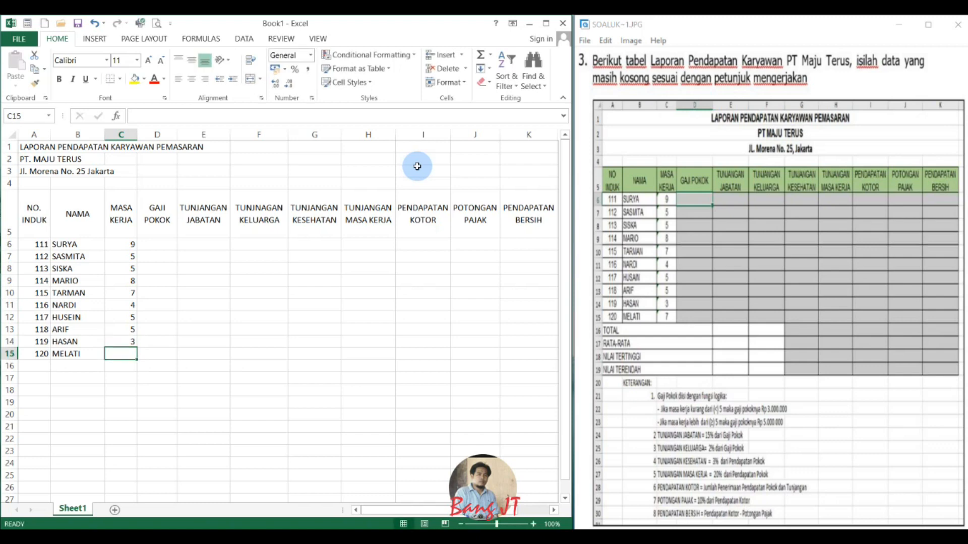
{"action": "type", "text": "7"}
{"action": "key", "text": "Return"}
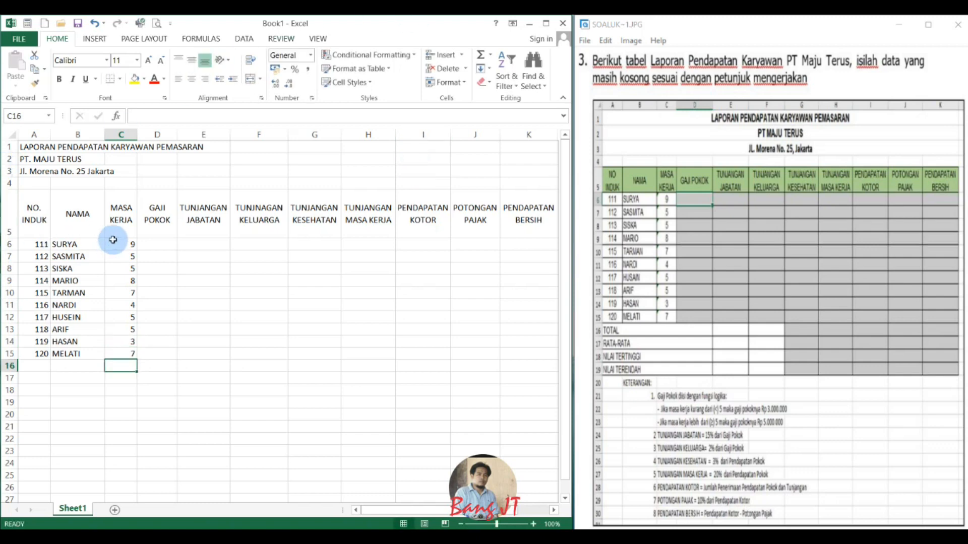
Enter the row labels TOTAL and RATA-TATA in A16:A17, below the employee list.
{"action": "left_click", "coordinate": [33, 367]}
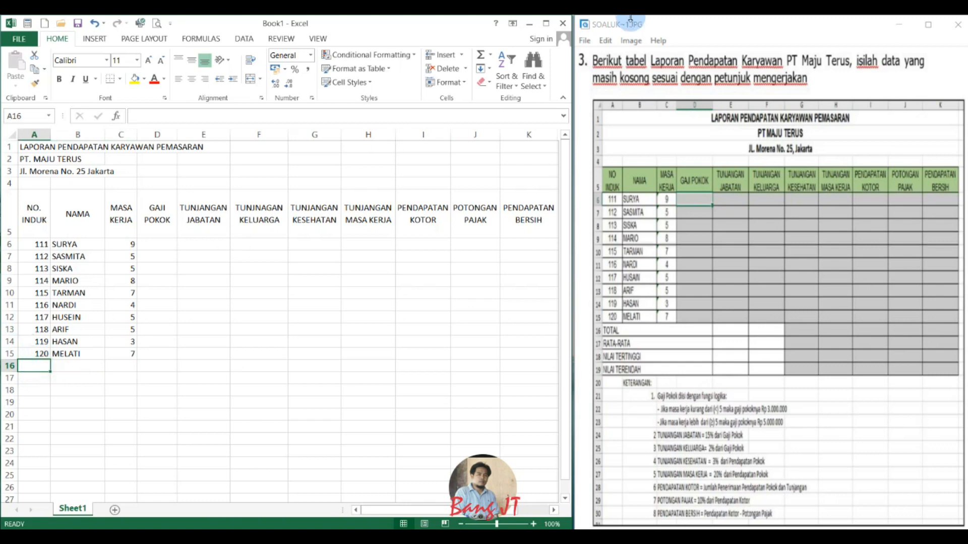
{"action": "type", "text": "TOTL"}
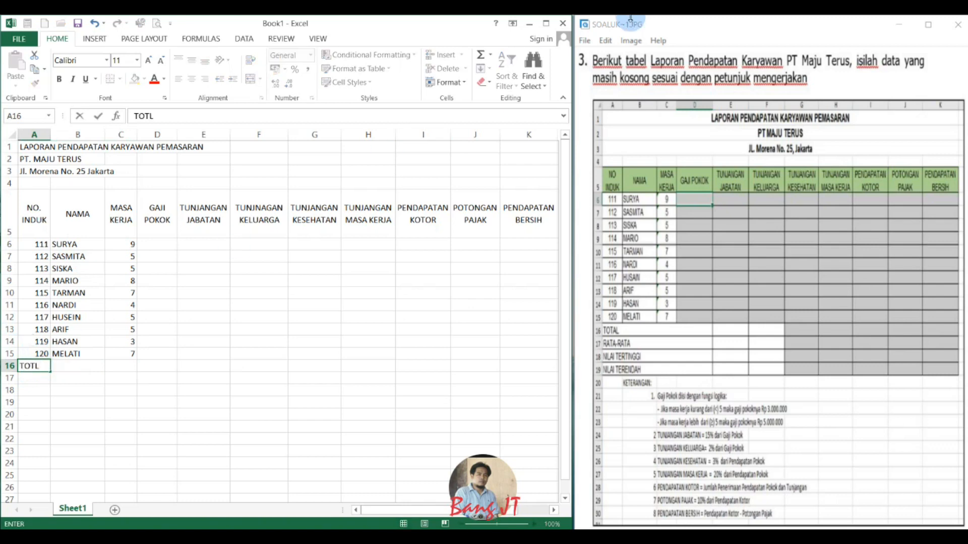
{"action": "type", "text": "OL"}
{"action": "key", "text": "BackSpace"}
{"action": "type", "text": "A"}
{"action": "key", "text": "Return"}
{"action": "type", "text": "RATA-TA"}
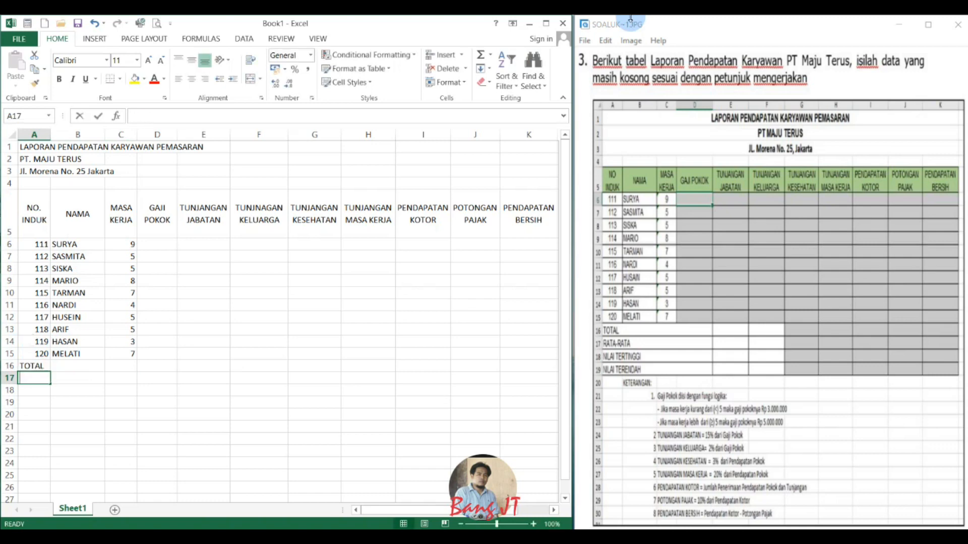
{"action": "type", "text": "TA"}
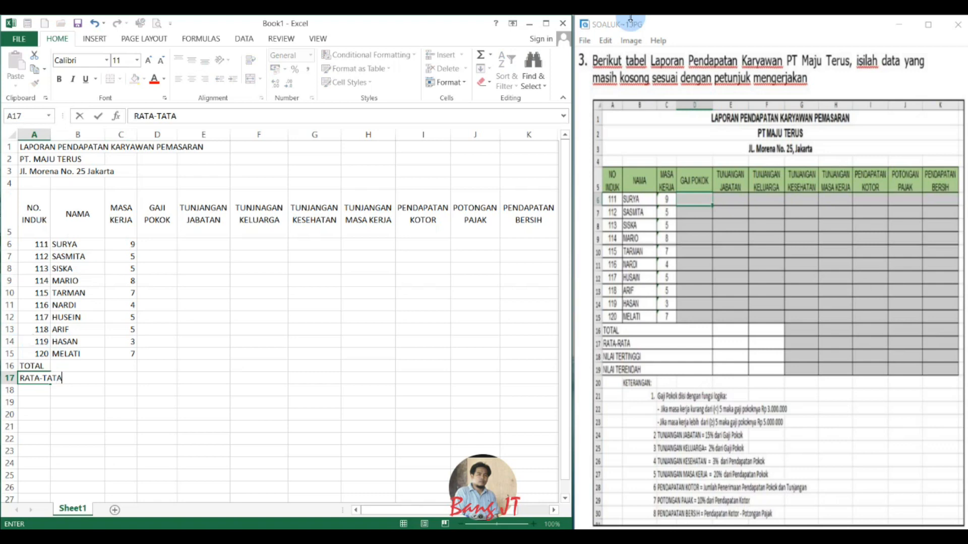
{"action": "key", "text": "Return"}
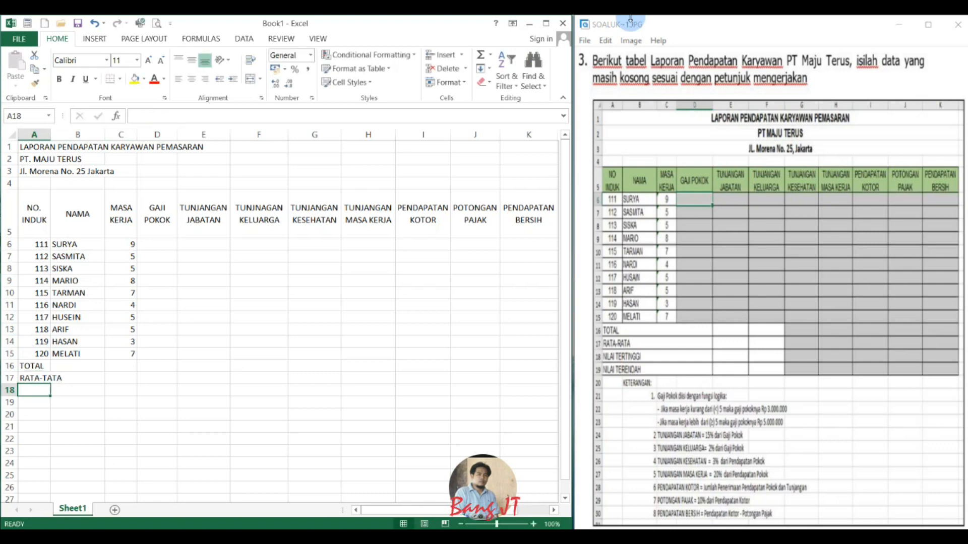
Enter the row labels NILAI TERTINGGI and NELAI TERENDAH in A18:A19.
{"action": "type", "text": "NILIA"}
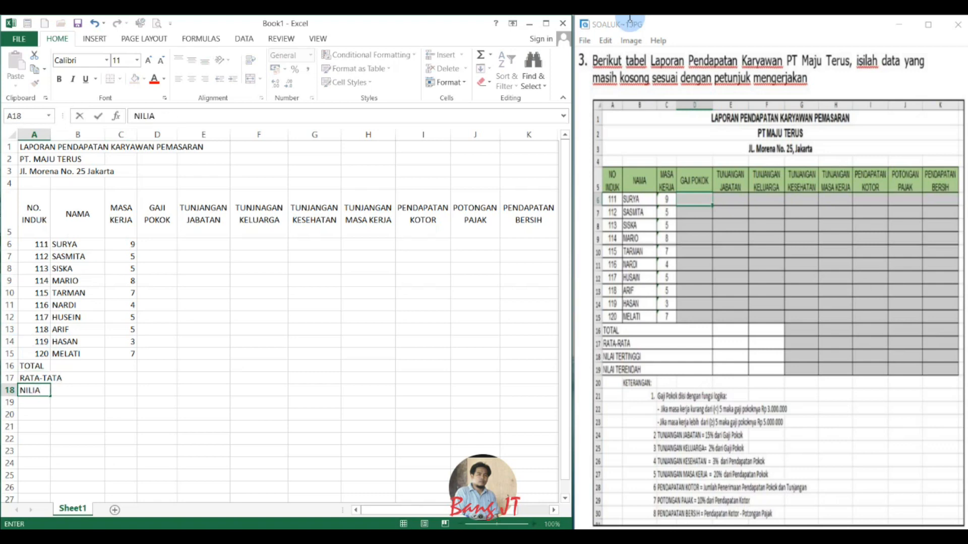
{"action": "key", "text": "BackSpace"}
{"action": "key", "text": "BackSpace"}
{"action": "type", "text": "AI TERTINGGI"}
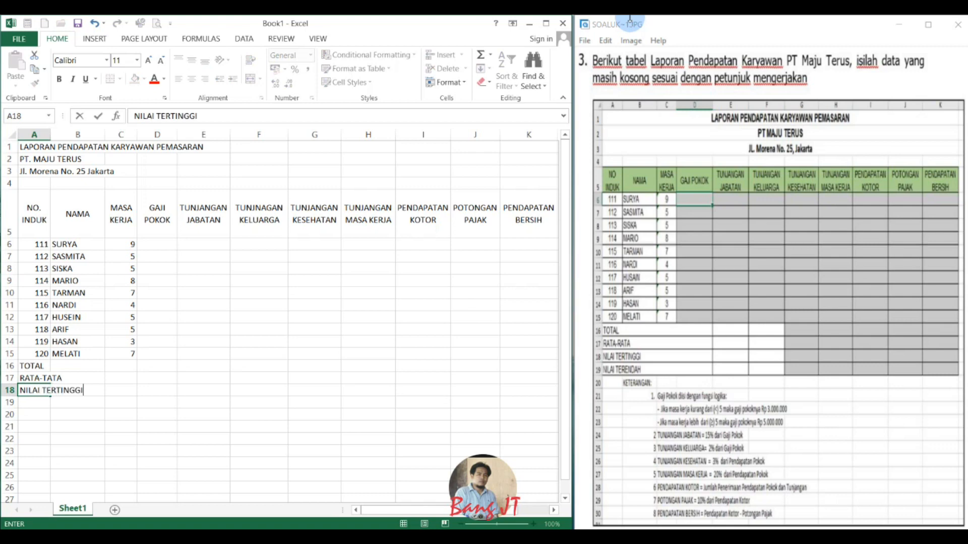
{"action": "key", "text": "Return"}
{"action": "type", "text": "NE"}
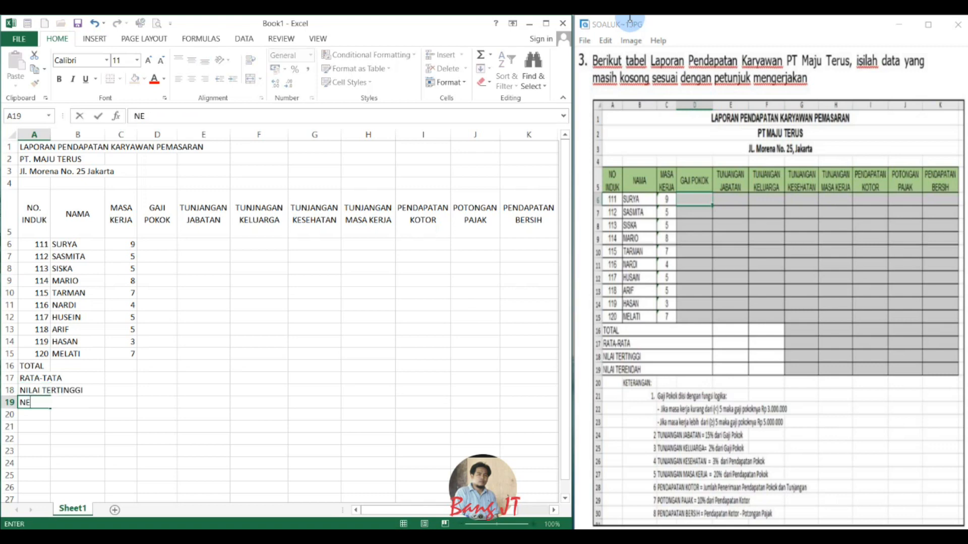
{"action": "type", "text": "LAI TEREND"}
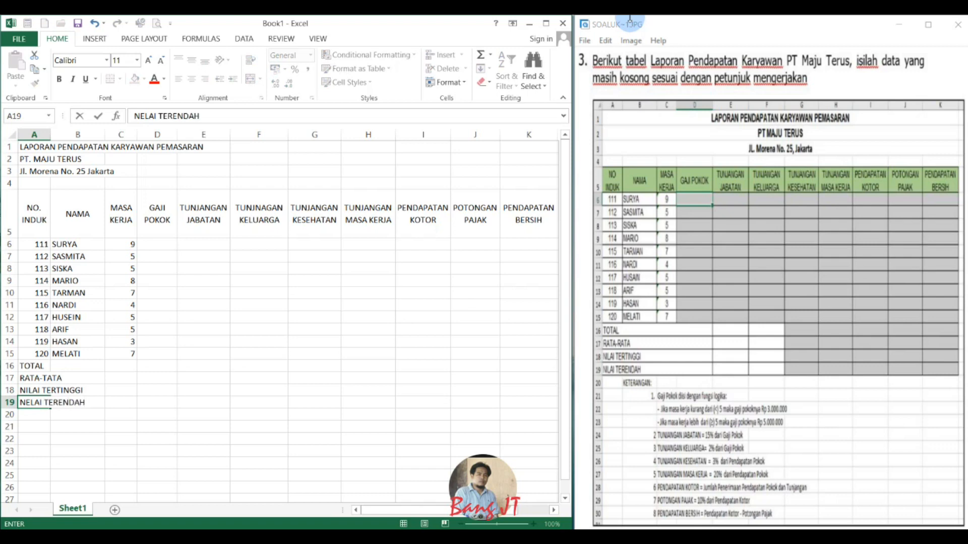
{"action": "type", "text": "AH"}
{"action": "key", "text": "Return"}
{"action": "key", "text": "Up"}
{"action": "key", "text": "Up"}
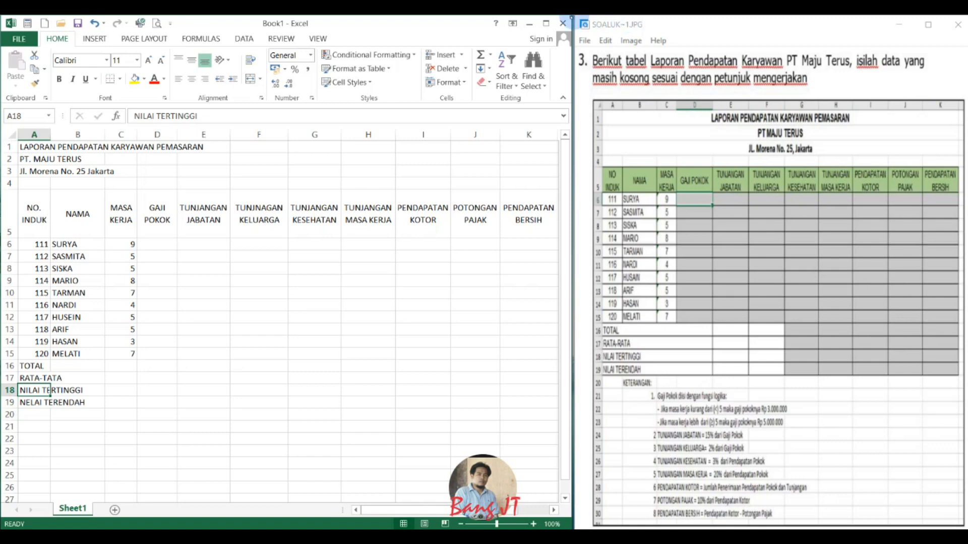
Apply all borders to the whole table range A5:K19.
{"action": "left_click", "coordinate": [28, 201]}
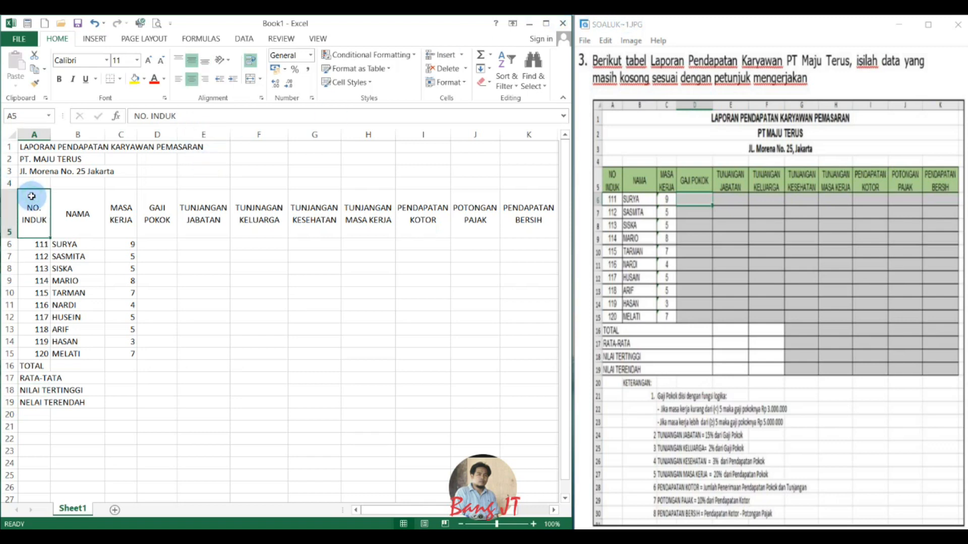
{"action": "left_click_drag", "start_coordinate": [28, 201], "coordinate": [449, 404]}
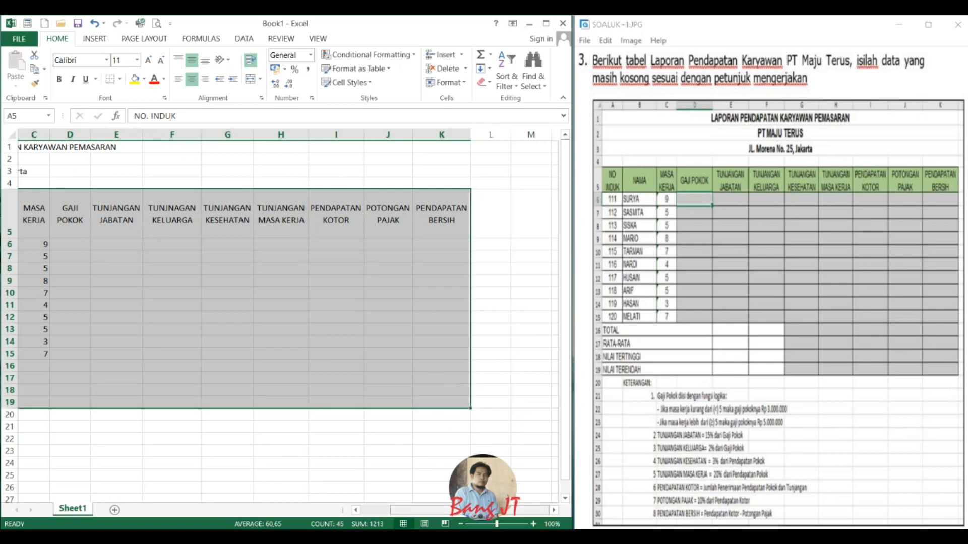
{"action": "left_click_drag", "start_coordinate": [479, 510], "coordinate": [398, 520]}
{"action": "left_click", "coordinate": [120, 80]}
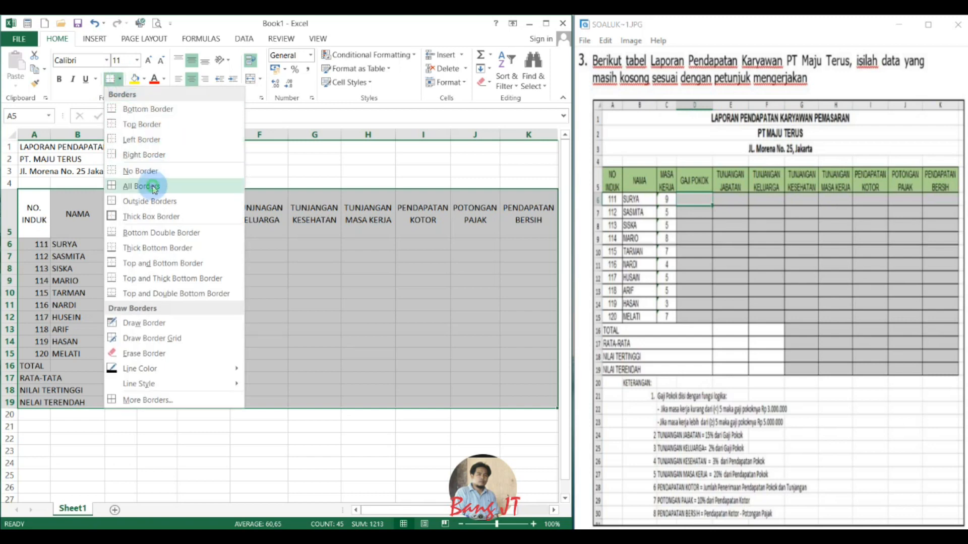
{"action": "left_click", "coordinate": [150, 183]}
{"action": "left_click", "coordinate": [194, 329]}
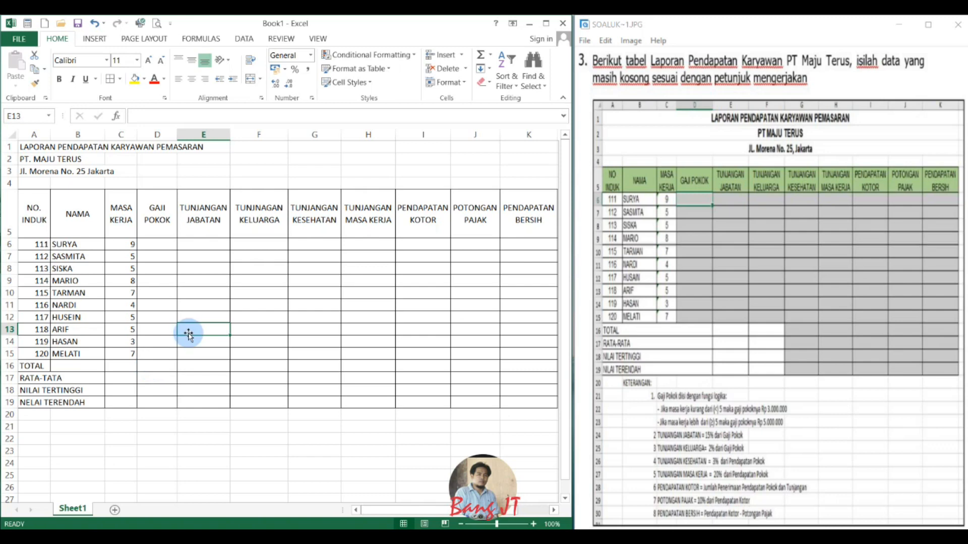
Merge A16:C16 with Merge Across, try extending it down to row 19 by filling, and undo the fill.
{"action": "left_click_drag", "start_coordinate": [24, 362], "coordinate": [130, 365]}
{"action": "left_click", "coordinate": [128, 378]}
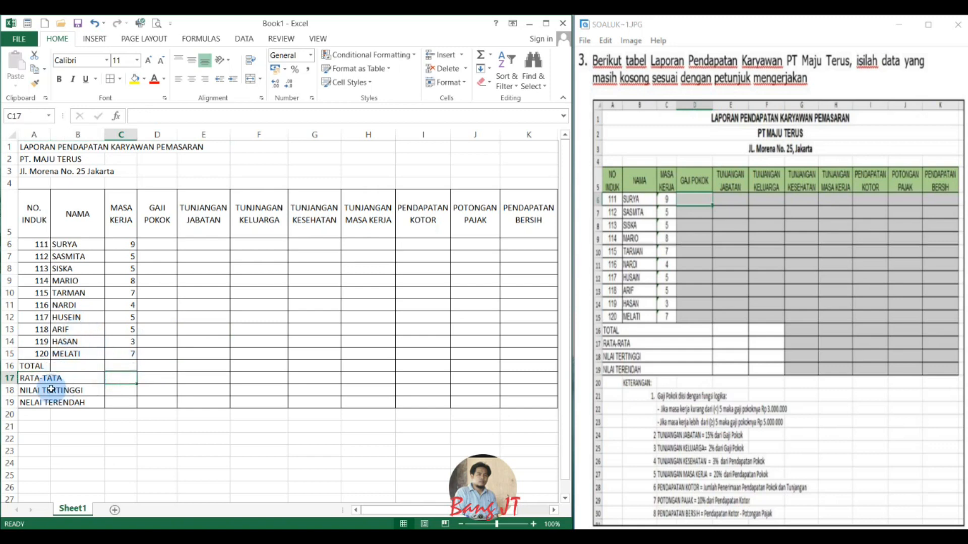
{"action": "left_click_drag", "start_coordinate": [43, 367], "coordinate": [110, 364]}
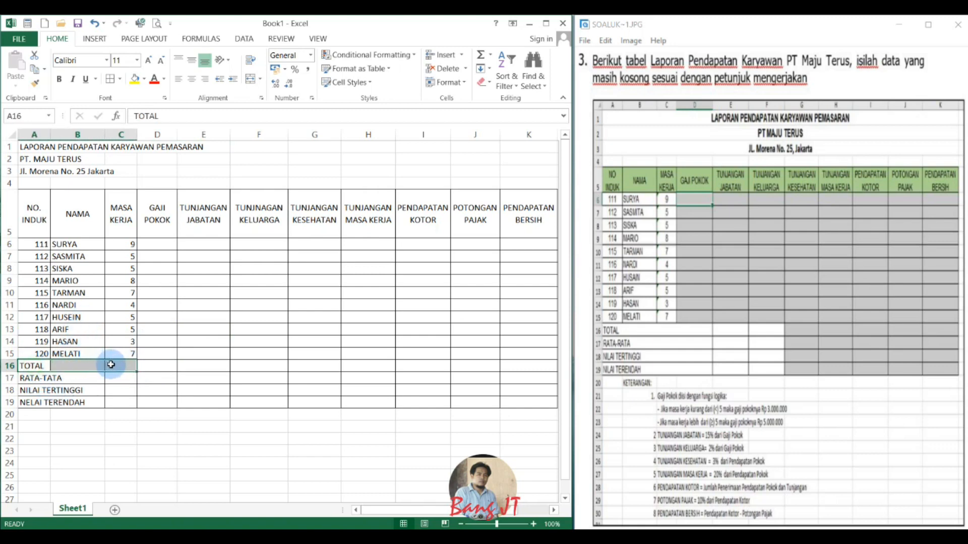
{"action": "left_click", "coordinate": [260, 79]}
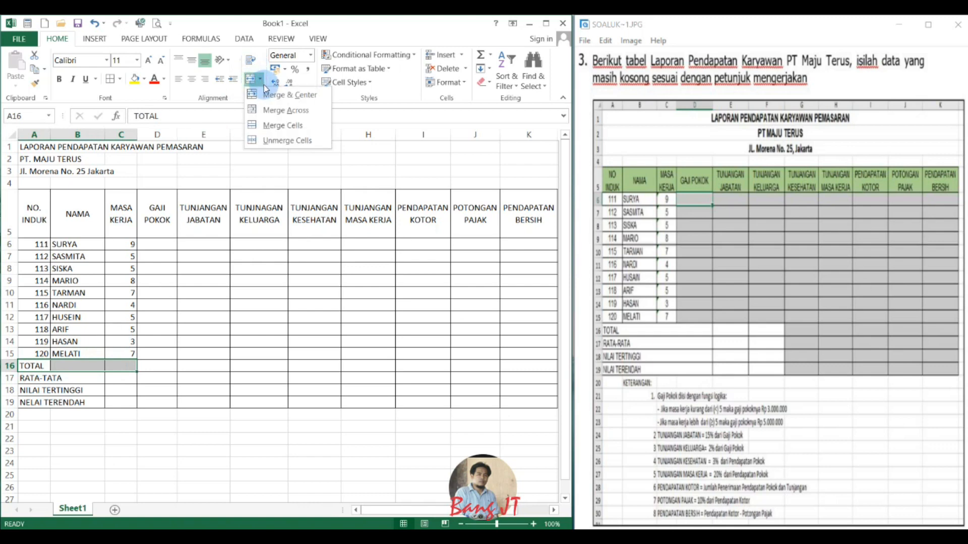
{"action": "left_click", "coordinate": [279, 113]}
{"action": "left_click_drag", "start_coordinate": [137, 372], "coordinate": [137, 407]}
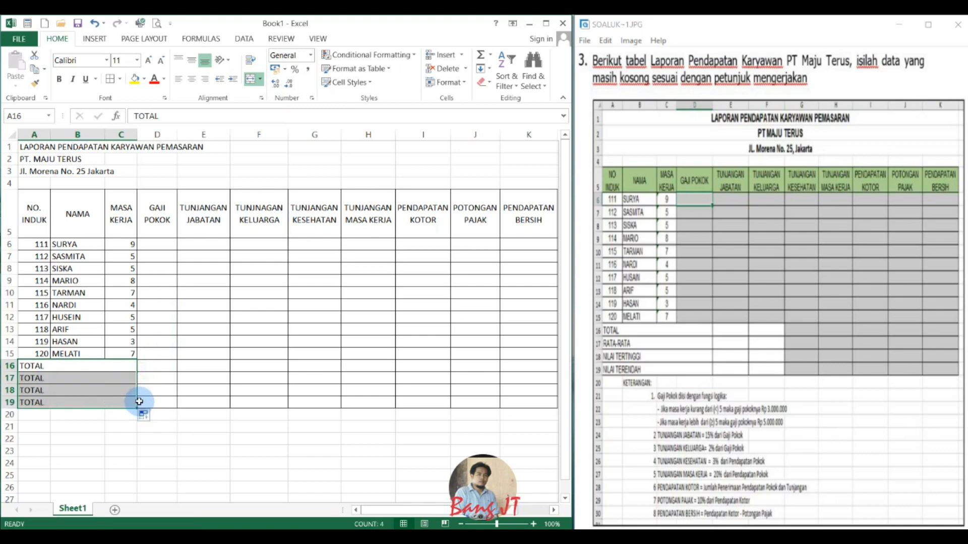
{"action": "key", "text": "ctrl+z"}
Merge the four summary label rows A16:C19 with Merge Across so each row keeps its own label.
{"action": "left_click_drag", "start_coordinate": [99, 365], "coordinate": [116, 404]}
{"action": "left_click", "coordinate": [260, 78]}
{"action": "left_click", "coordinate": [274, 110]}
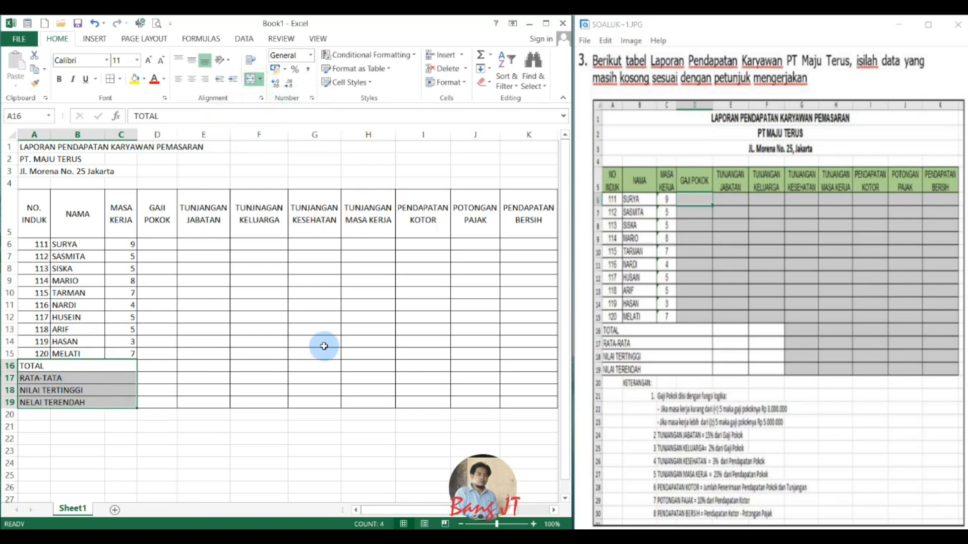
{"action": "left_click", "coordinate": [240, 376]}
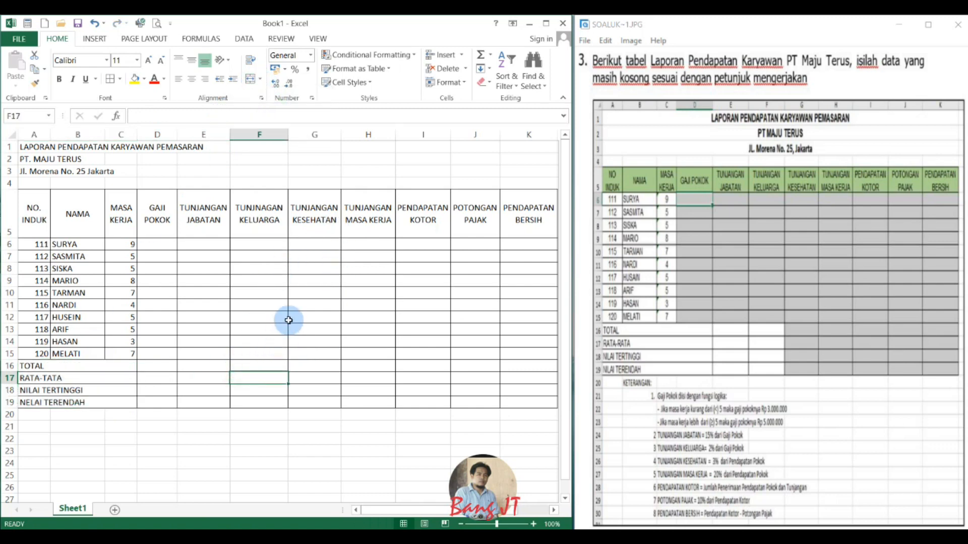
Fill the header row A5:K5 with the standard light green colour.
{"action": "left_click_drag", "start_coordinate": [28, 220], "coordinate": [449, 227]}
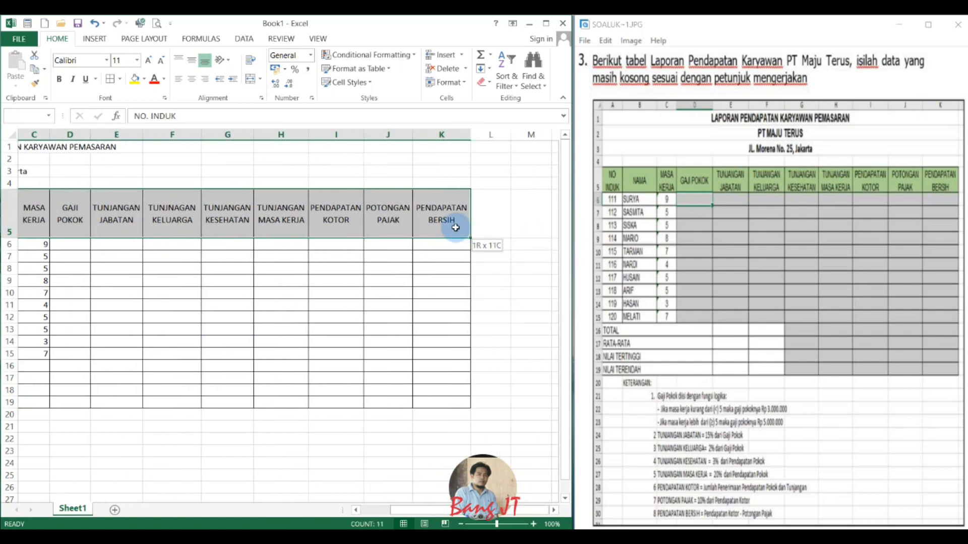
{"action": "left_click", "coordinate": [144, 80]}
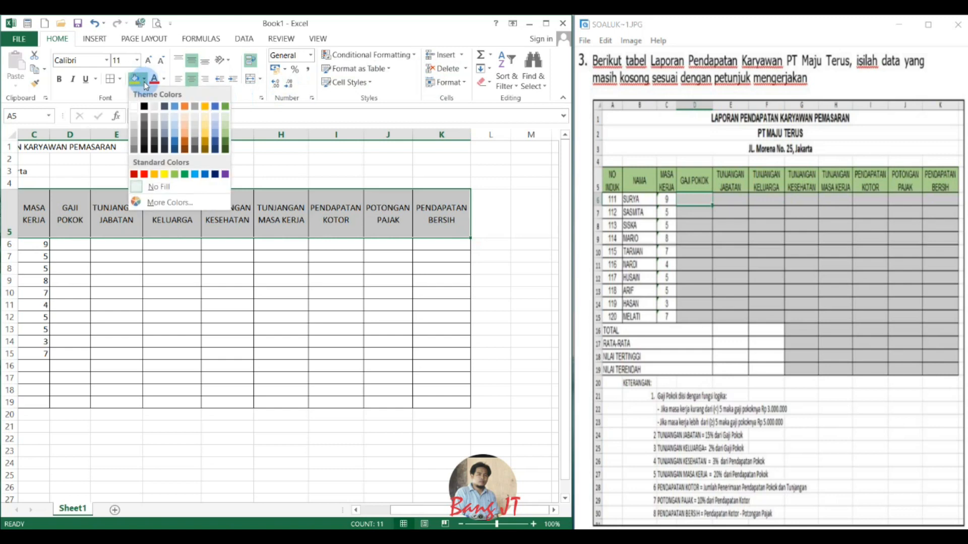
{"action": "left_click", "coordinate": [172, 182]}
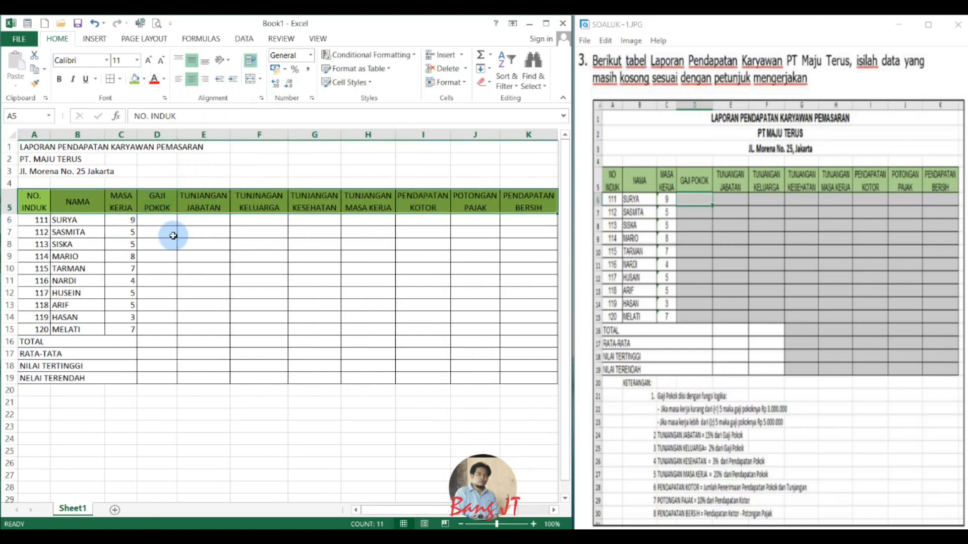
Fill the empty calculation cells D6:K15 with the lightest orange theme colour.
{"action": "left_click_drag", "start_coordinate": [156, 220], "coordinate": [315, 244]}
{"action": "left_click_drag", "start_coordinate": [381, 264], "coordinate": [456, 331]}
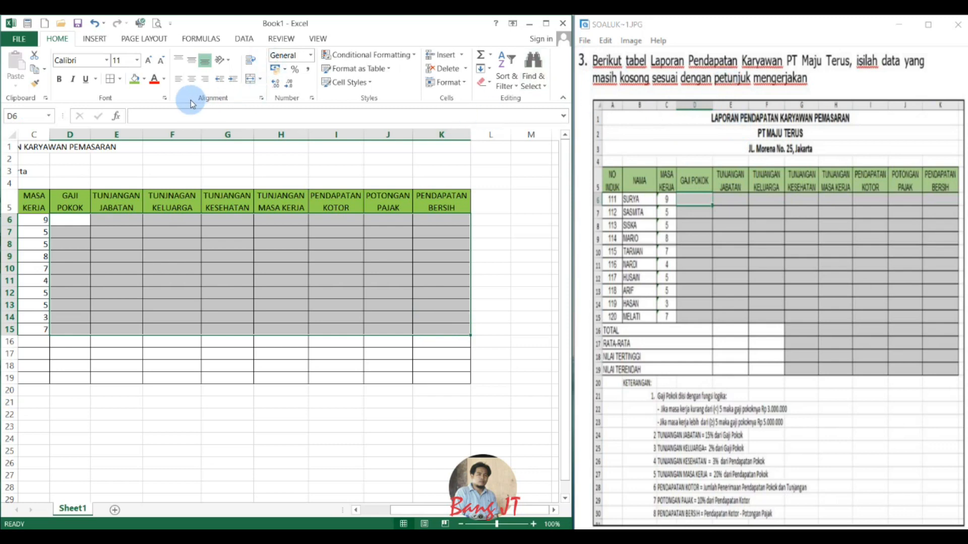
{"action": "left_click", "coordinate": [144, 80]}
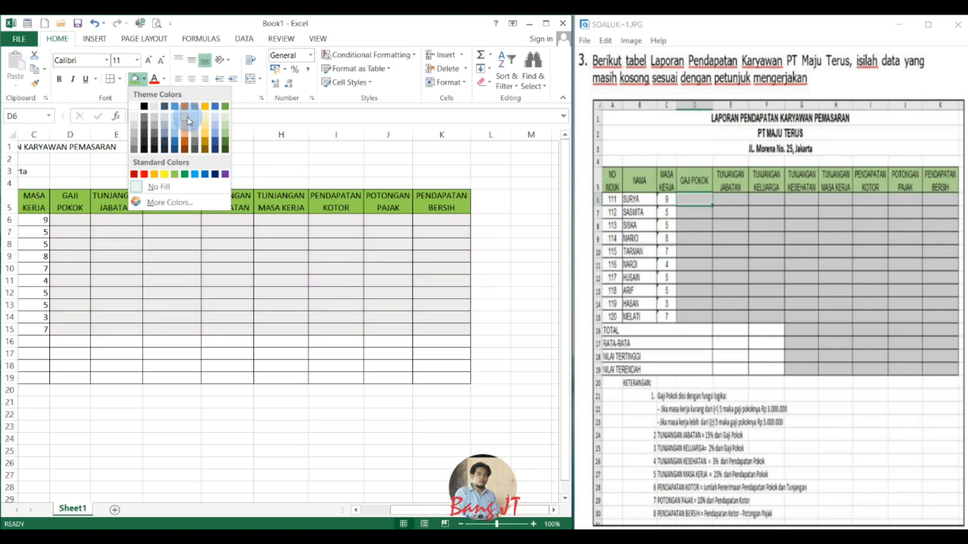
{"action": "left_click", "coordinate": [185, 118]}
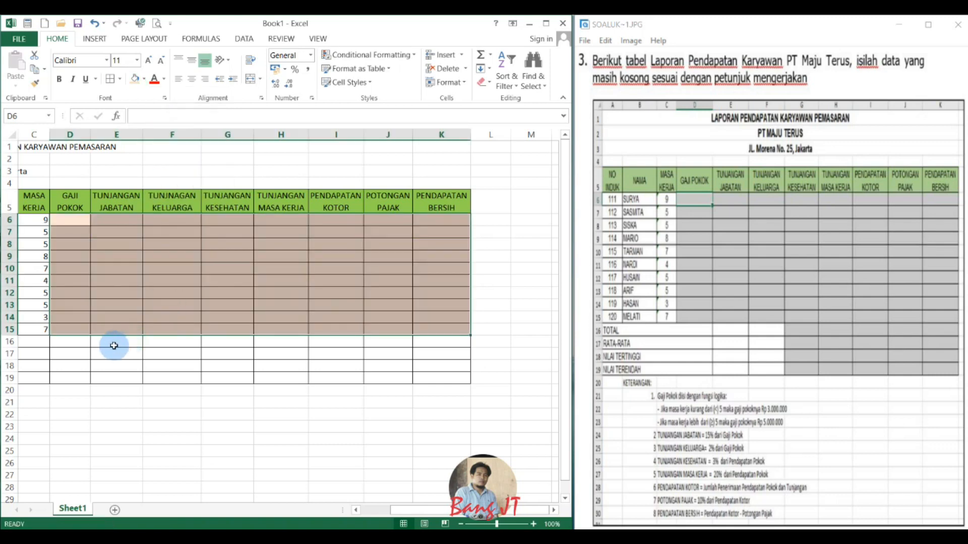
{"action": "left_click", "coordinate": [173, 349]}
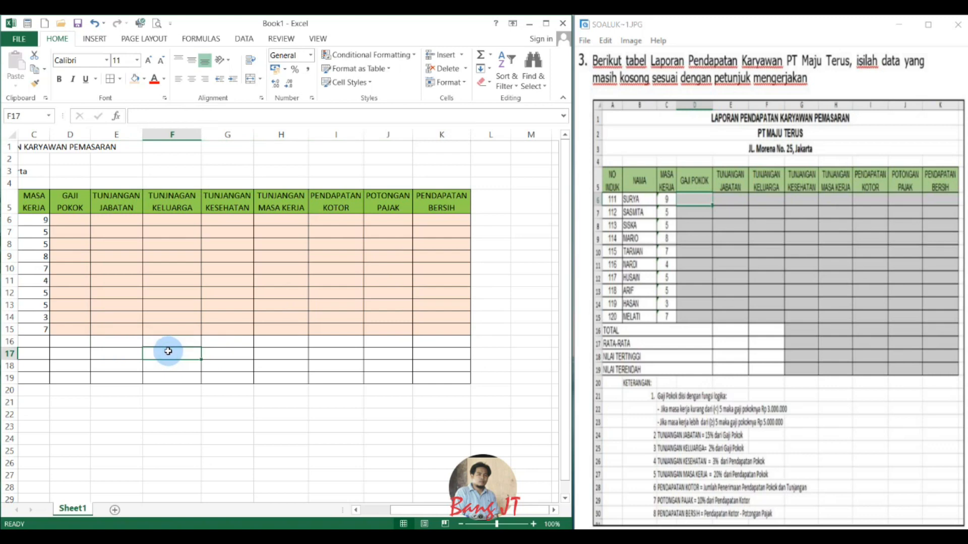
{"action": "left_click", "coordinate": [174, 338]}
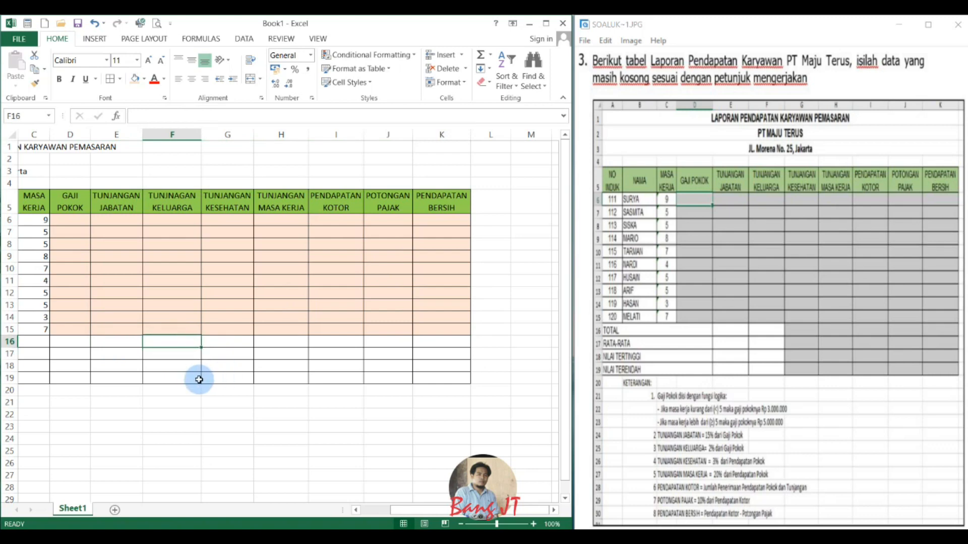
{"action": "left_click_drag", "start_coordinate": [435, 512], "coordinate": [361, 497]}
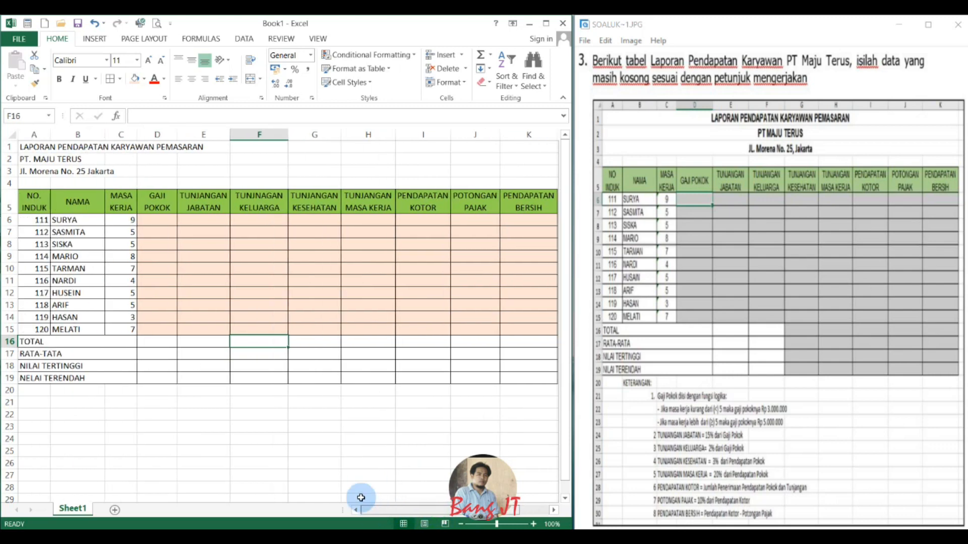
Center the MASA KERJA values in C6:C15 horizontally.
{"action": "left_click", "coordinate": [147, 219]}
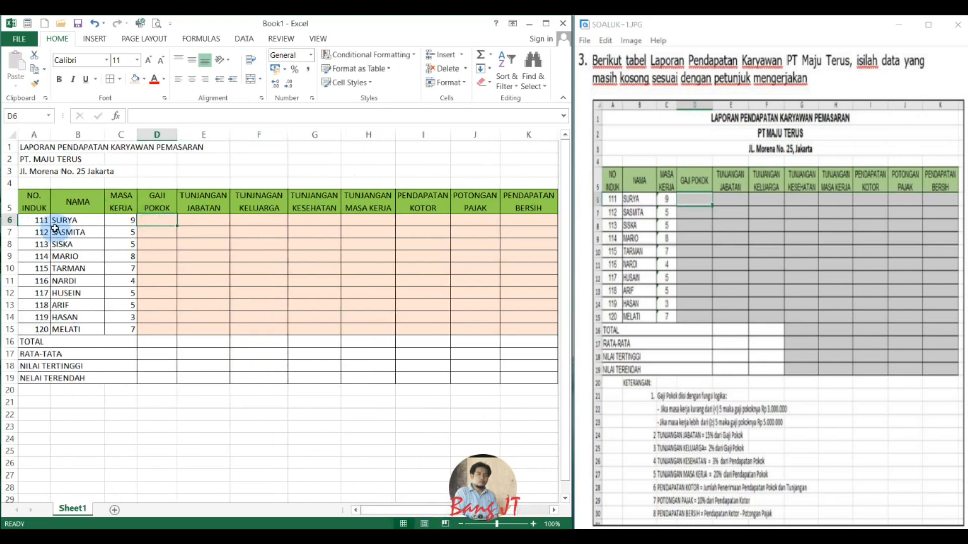
{"action": "left_click_drag", "start_coordinate": [122, 225], "coordinate": [129, 332]}
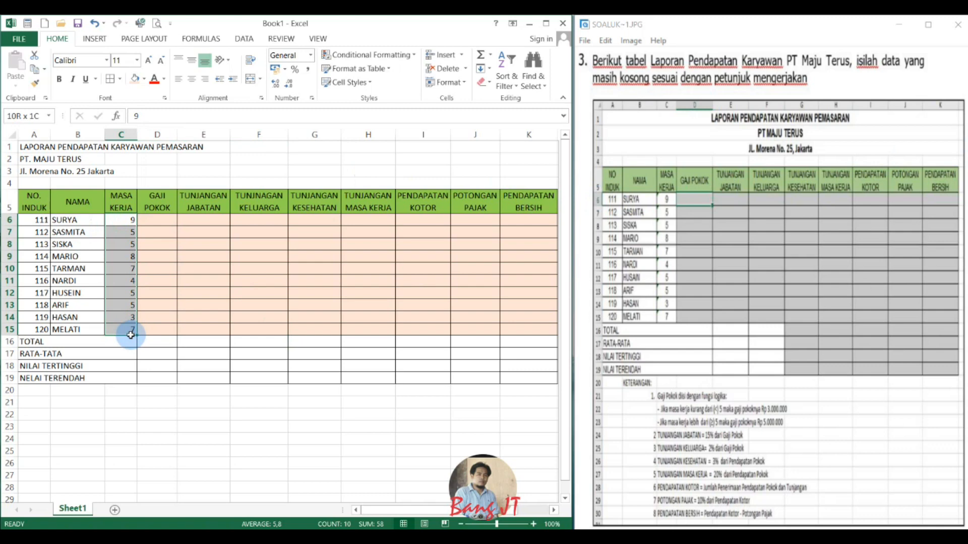
{"action": "left_click", "coordinate": [157, 220]}
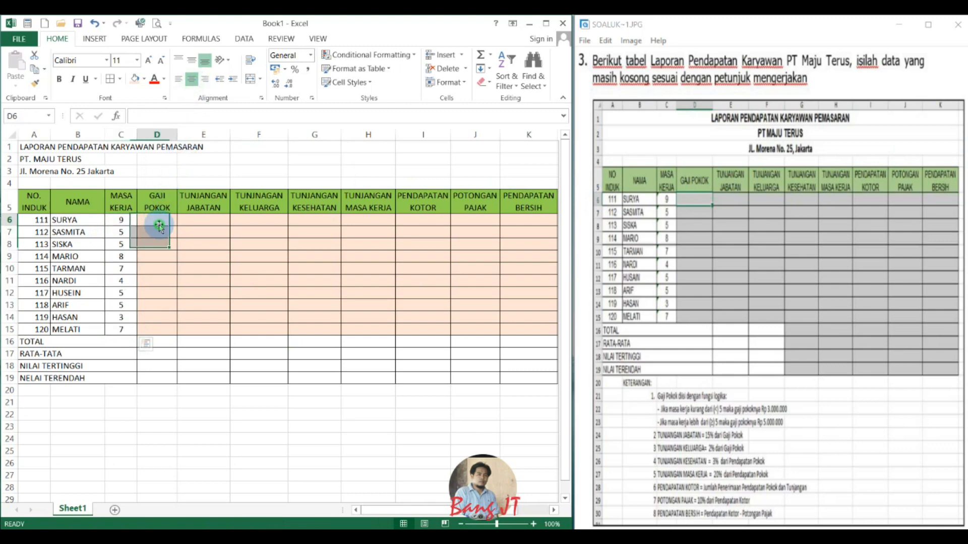
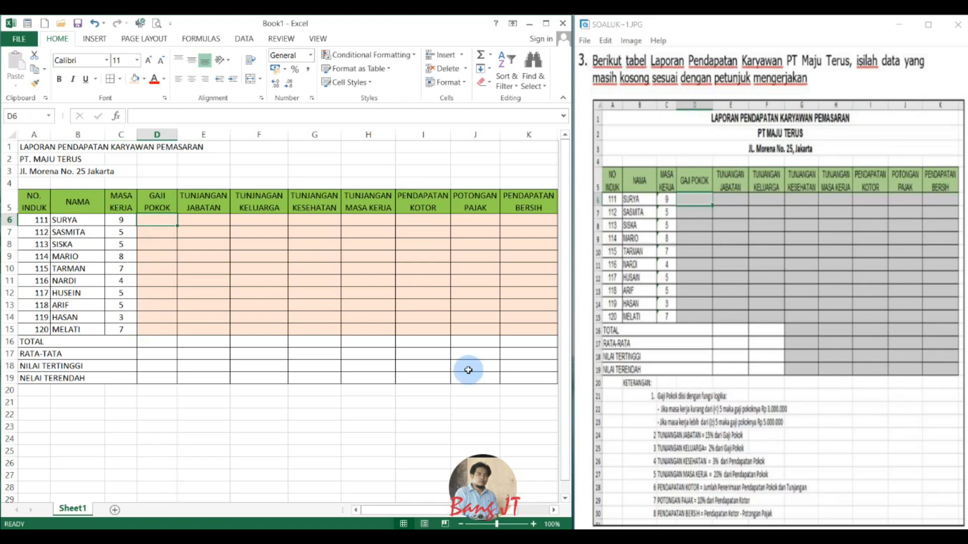
Enter =IF(C6<5;3000000;IF(C6>=5;5000000;0)) in D6 for GAJI POKOK and fill it down to D15.
{"action": "type", "text": "="}
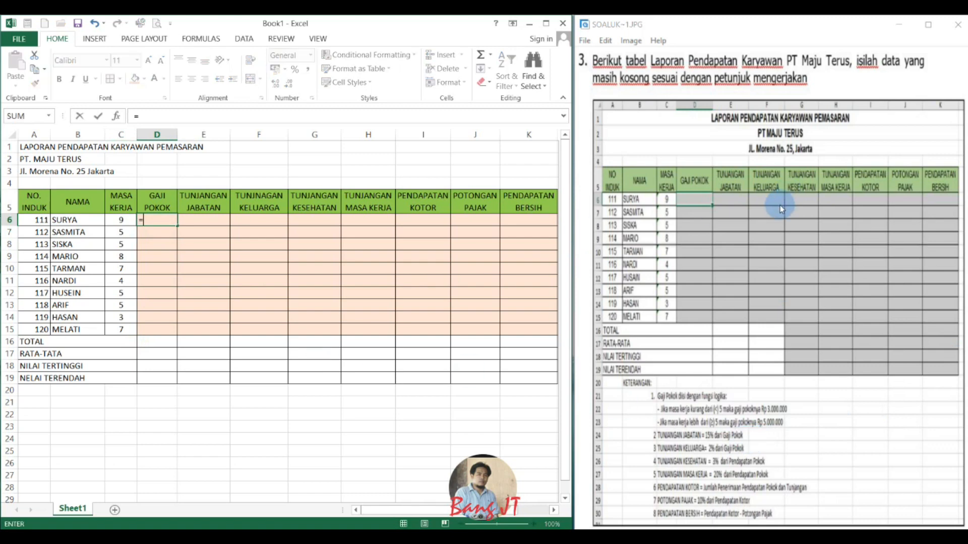
{"action": "type", "text": "IF"}
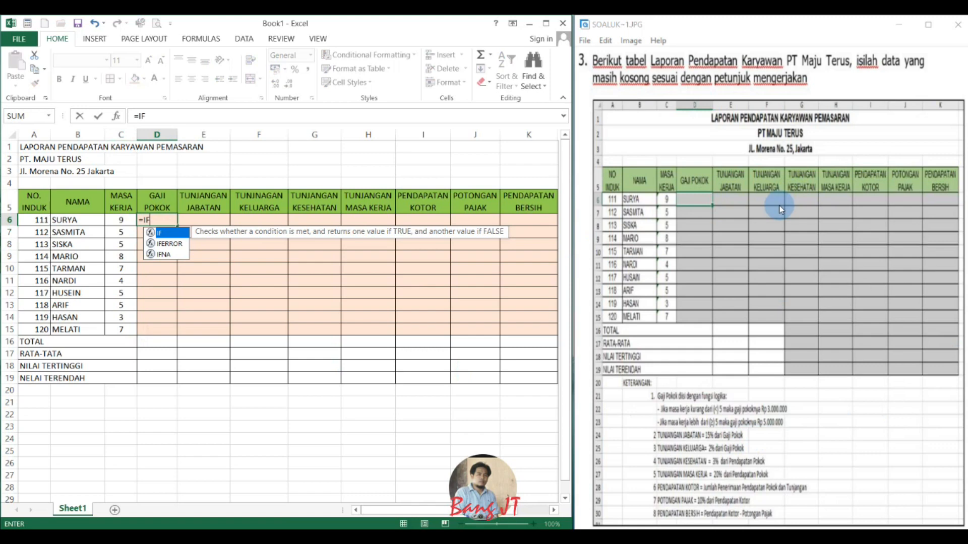
{"action": "type", "text": "("}
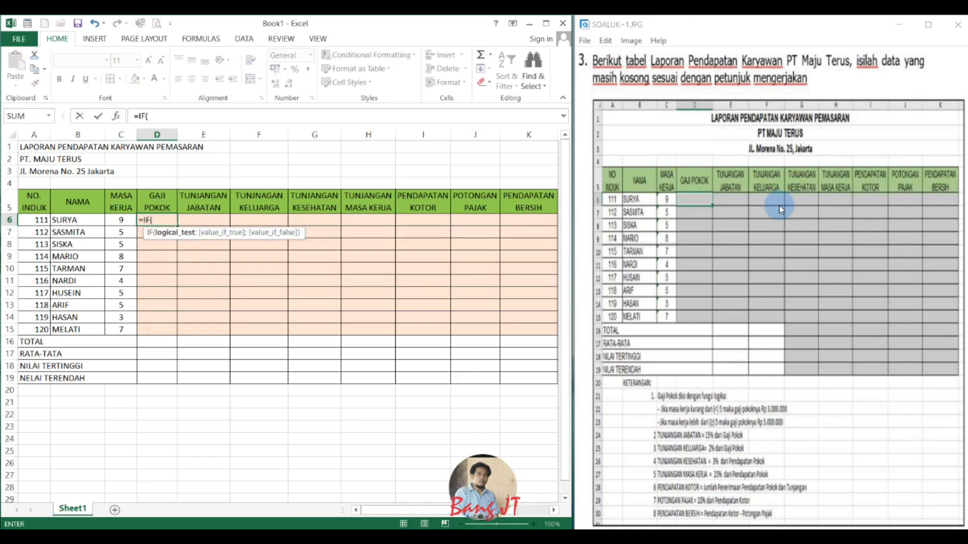
{"action": "key", "text": "Left"}
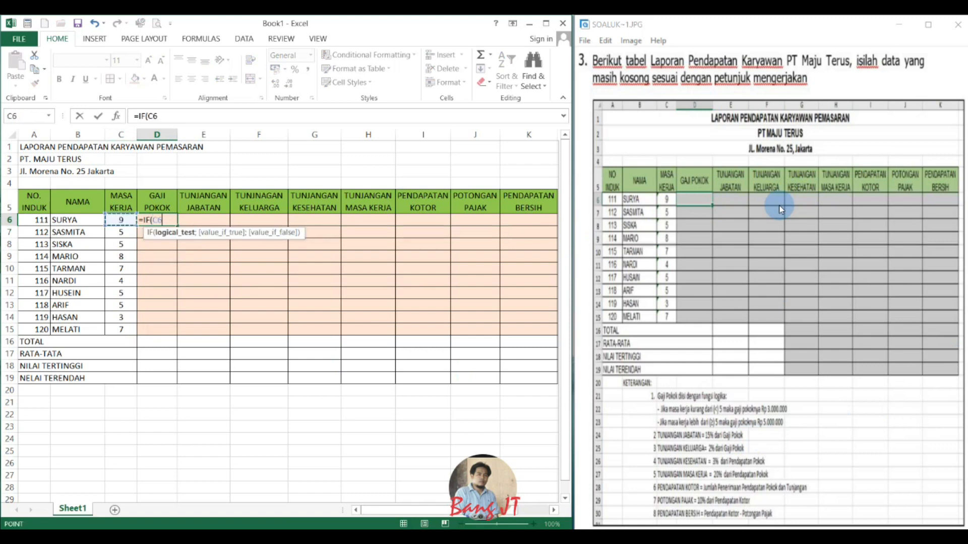
{"action": "type", "text": "<5;3000000"}
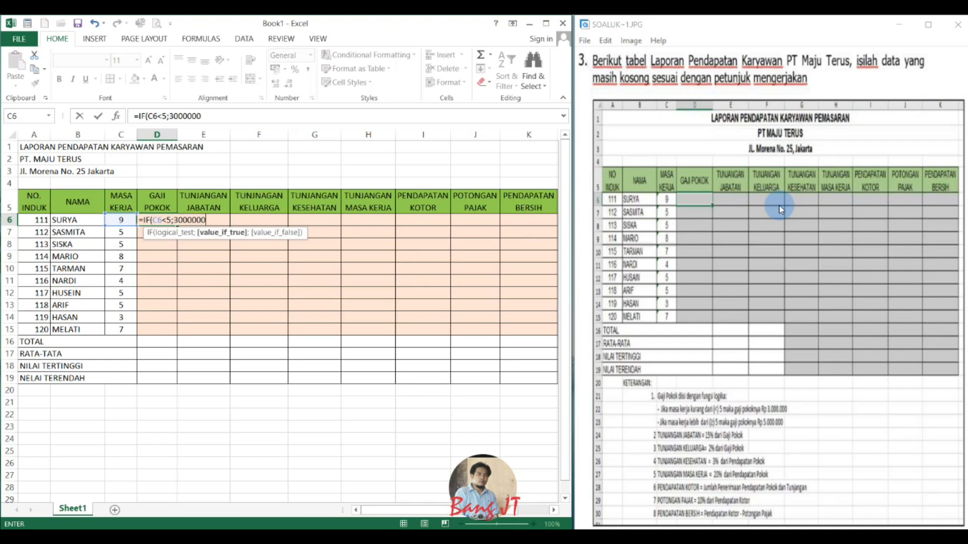
{"action": "type", "text": ";"}
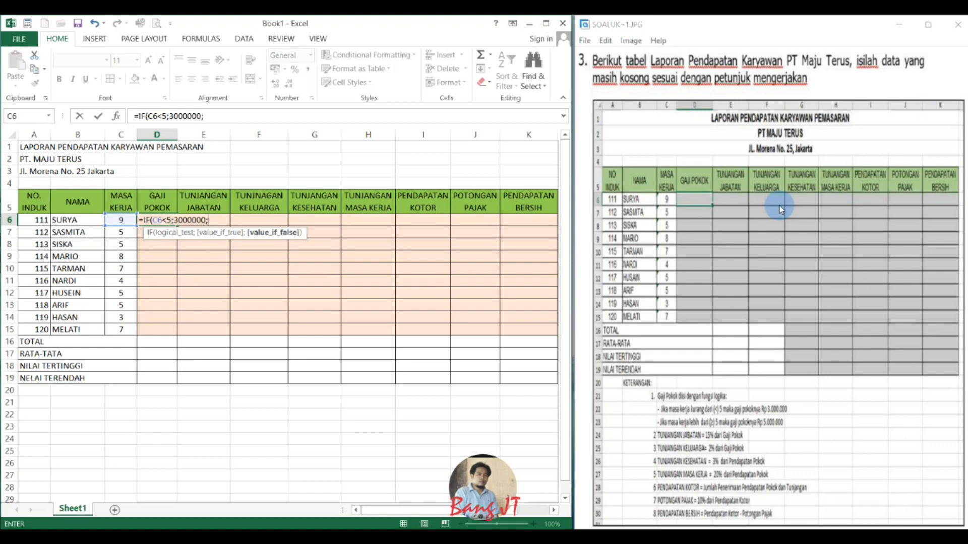
{"action": "type", "text": "IF"}
{"action": "key", "text": "Caps_Lock"}
{"action": "type", "text": "("}
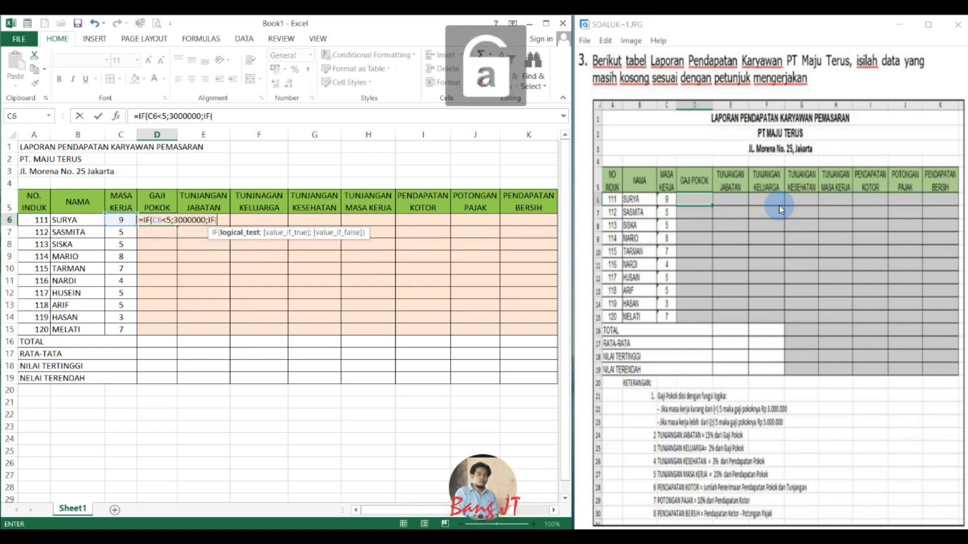
{"action": "key", "text": "Left"}
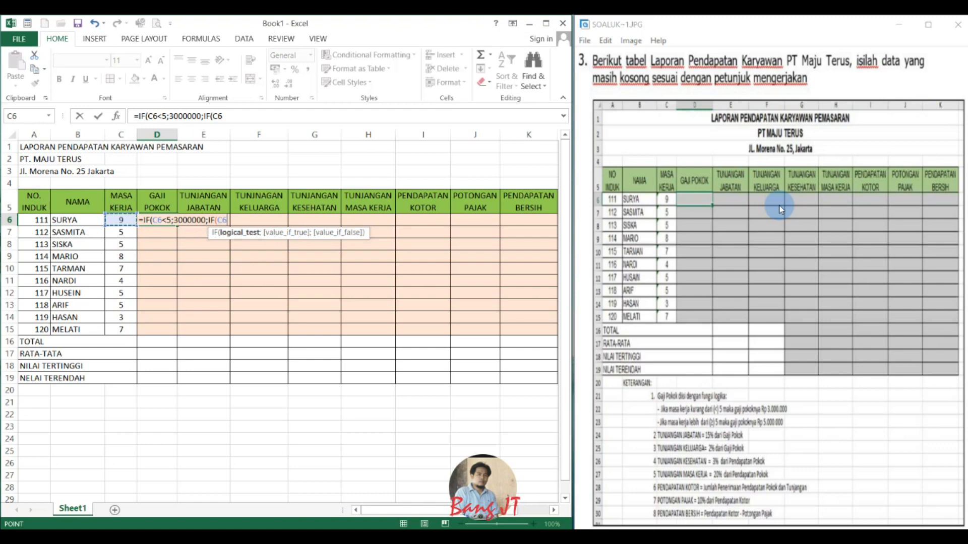
{"action": "type", "text": ">=5;5000000"}
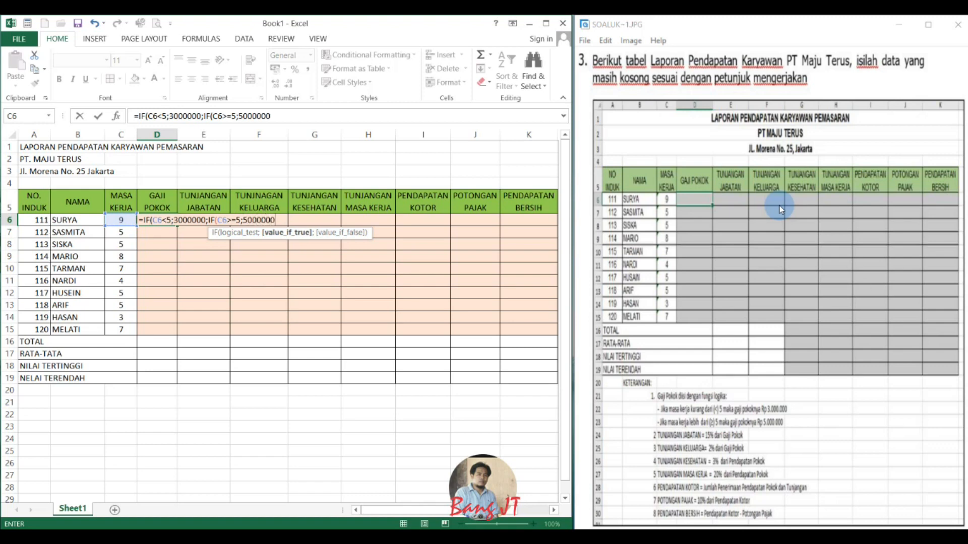
{"action": "type", "text": ";"}
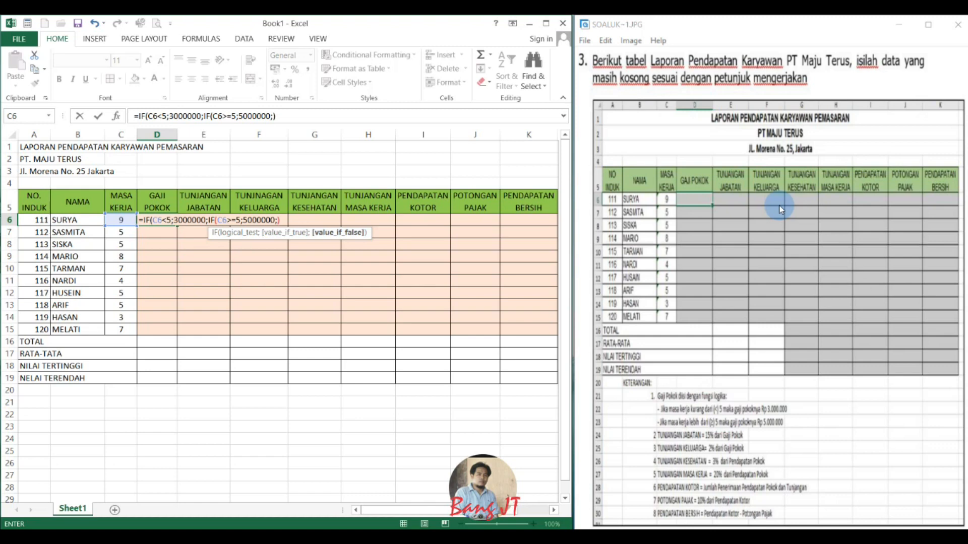
{"action": "type", "text": "0))"}
{"action": "key", "text": "Return"}
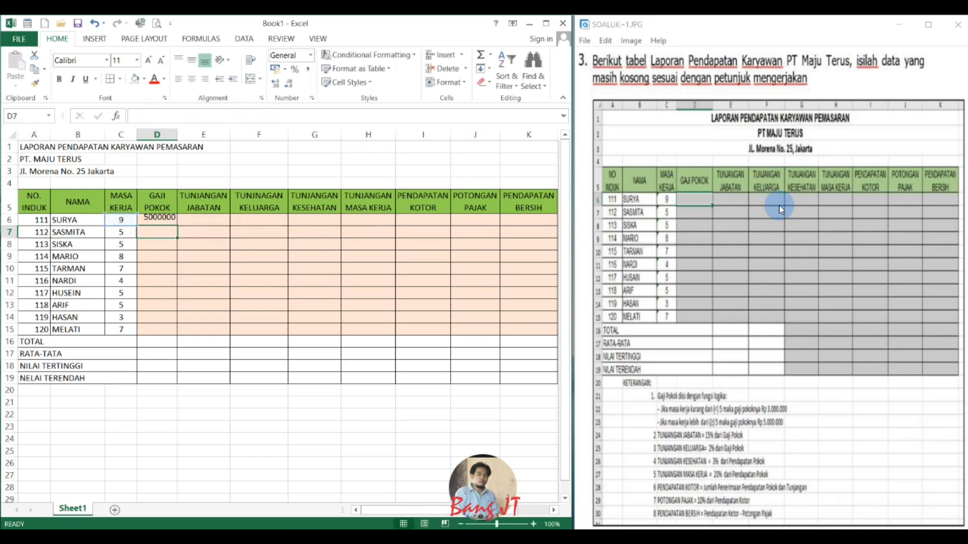
{"action": "left_click", "coordinate": [164, 221]}
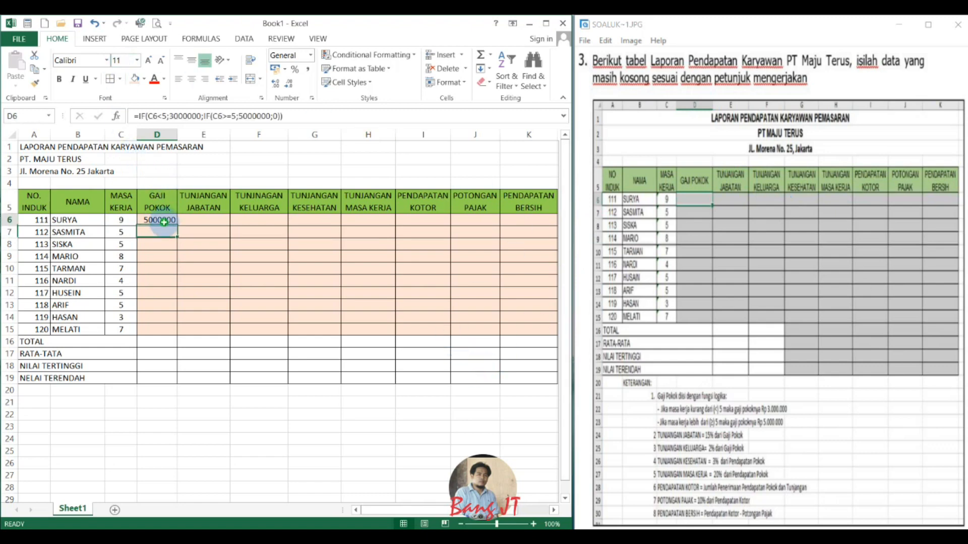
{"action": "left_click_drag", "start_coordinate": [177, 226], "coordinate": [180, 333]}
Calculate TUNJANGAN JABATAN in E6 with =15%*D6 and fill the formula down to E15.
{"action": "left_click", "coordinate": [208, 222]}
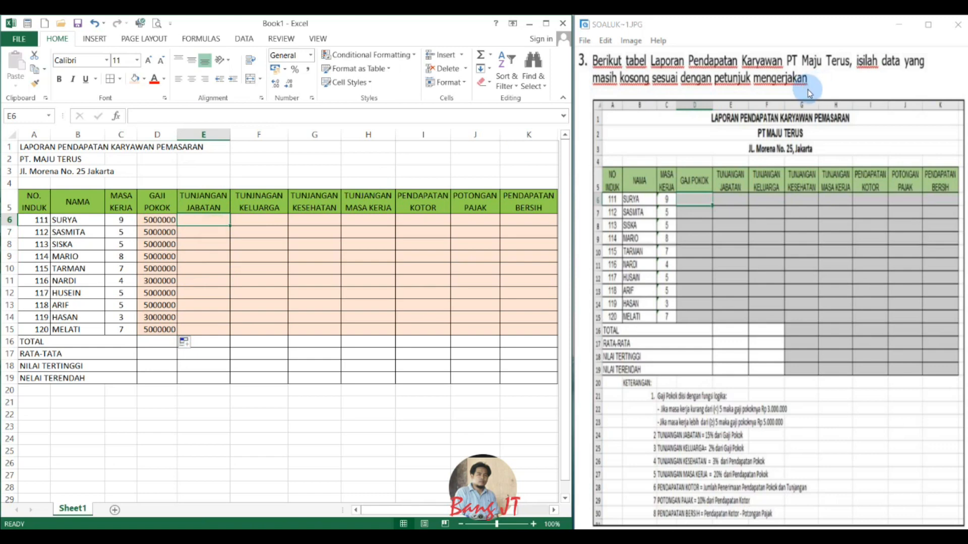
{"action": "type", "text": "="}
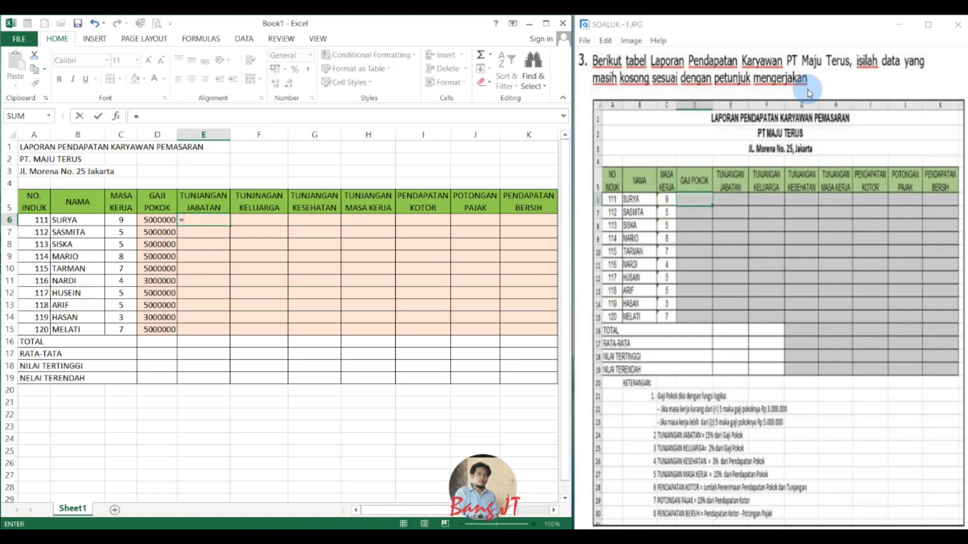
{"action": "type", "text": "15%*D6"}
{"action": "key", "text": "Return"}
{"action": "left_click", "coordinate": [218, 220]}
{"action": "left_click_drag", "start_coordinate": [229, 225], "coordinate": [227, 330]}
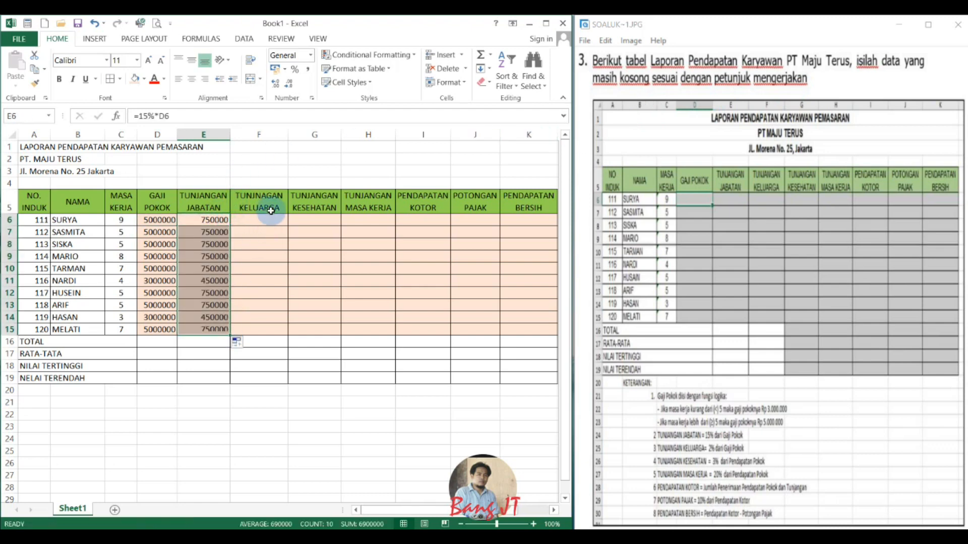
Calculate the family allowance in F6 with =2%*D6 and fill the formula down to F15.
{"action": "left_click", "coordinate": [259, 220]}
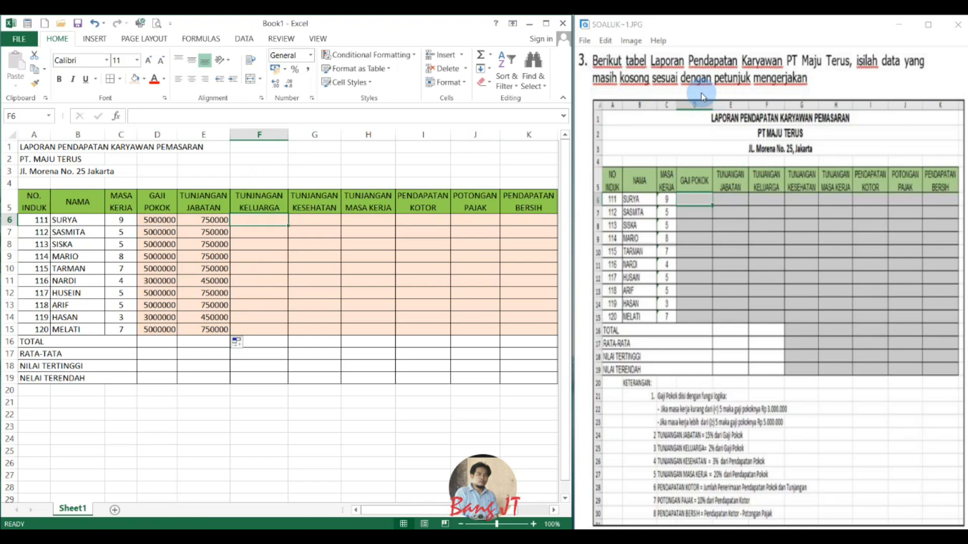
{"action": "type", "text": "="}
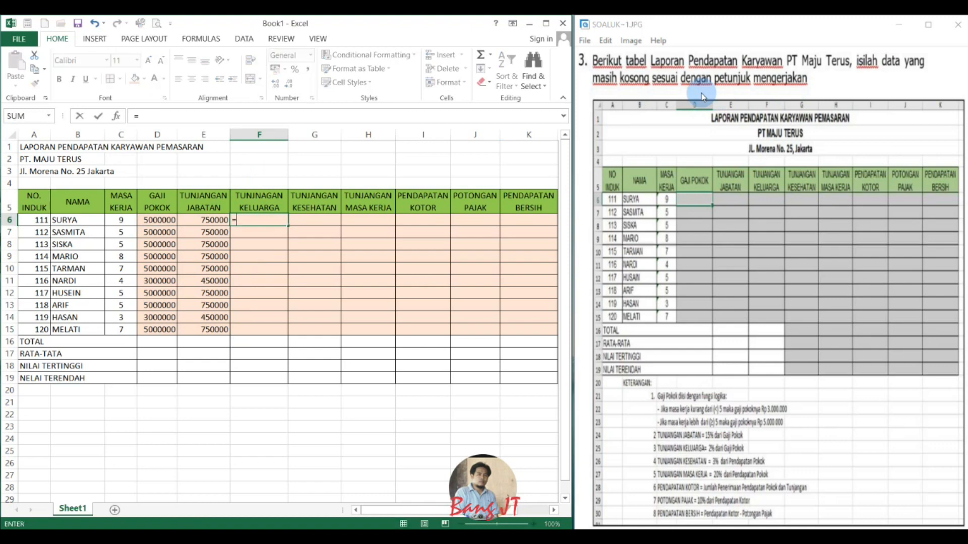
{"action": "type", "text": "2%*"}
{"action": "key", "text": "Left"}
{"action": "key", "text": "Left"}
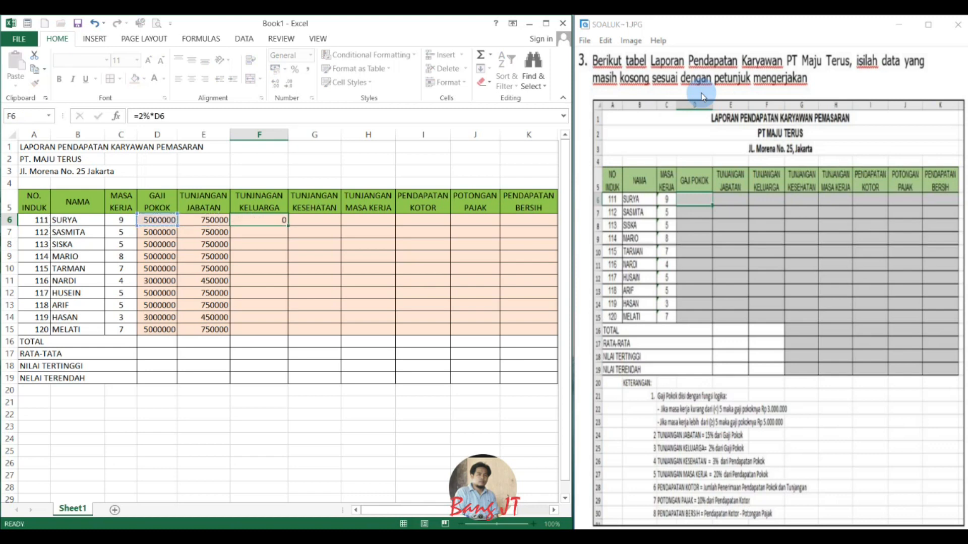
{"action": "key", "text": "Return"}
{"action": "left_click", "coordinate": [277, 221]}
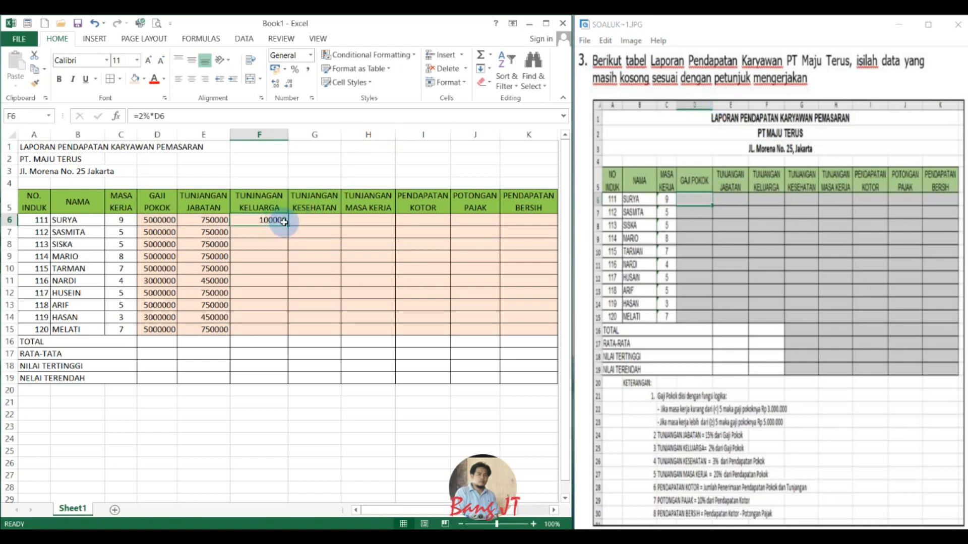
{"action": "left_click_drag", "start_coordinate": [287, 229], "coordinate": [286, 338]}
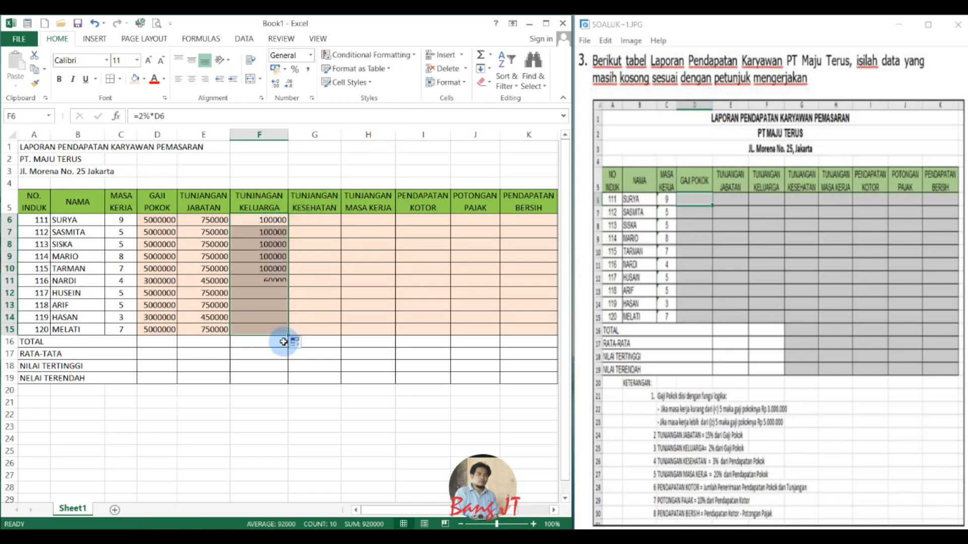
Calculate TUNJANGAN KESEHATAN in G6 with =3%*D6 and fill the formula down to G15.
{"action": "left_click", "coordinate": [319, 224]}
{"action": "left_click", "coordinate": [858, 151]}
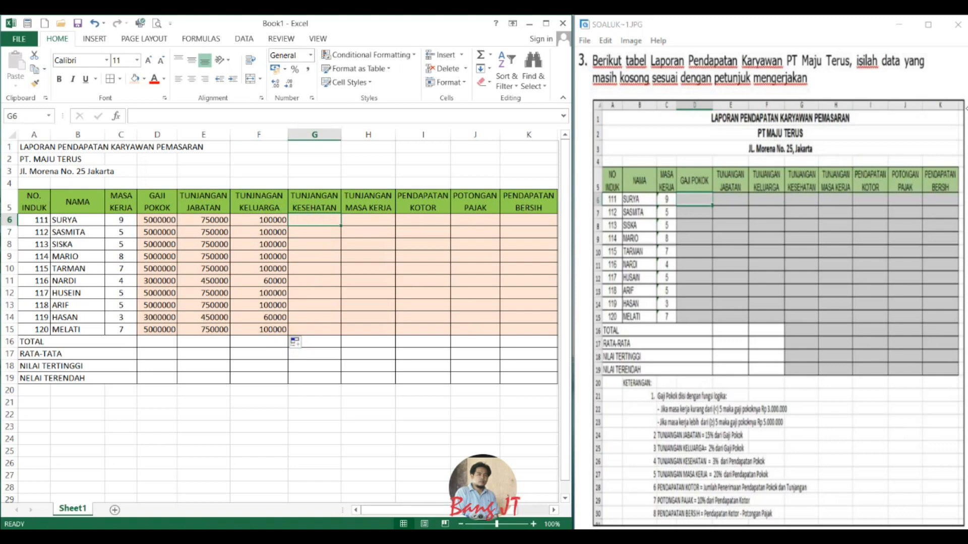
{"action": "type", "text": "3"}
{"action": "key", "text": "BackSpace"}
{"action": "type", "text": "=3%*"}
{"action": "key", "text": "Left"}
{"action": "key", "text": "Left"}
{"action": "key", "text": "Left"}
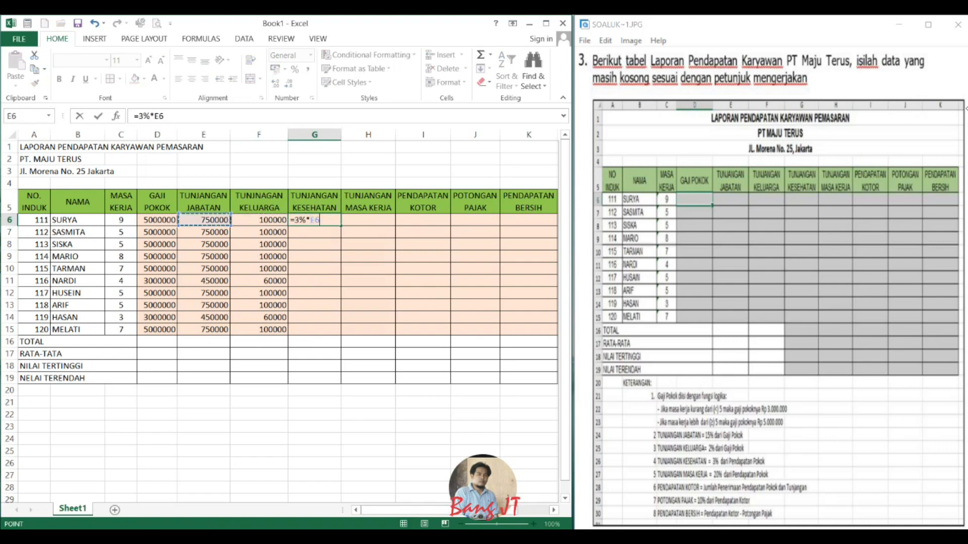
{"action": "key", "text": "ctrl+Return"}
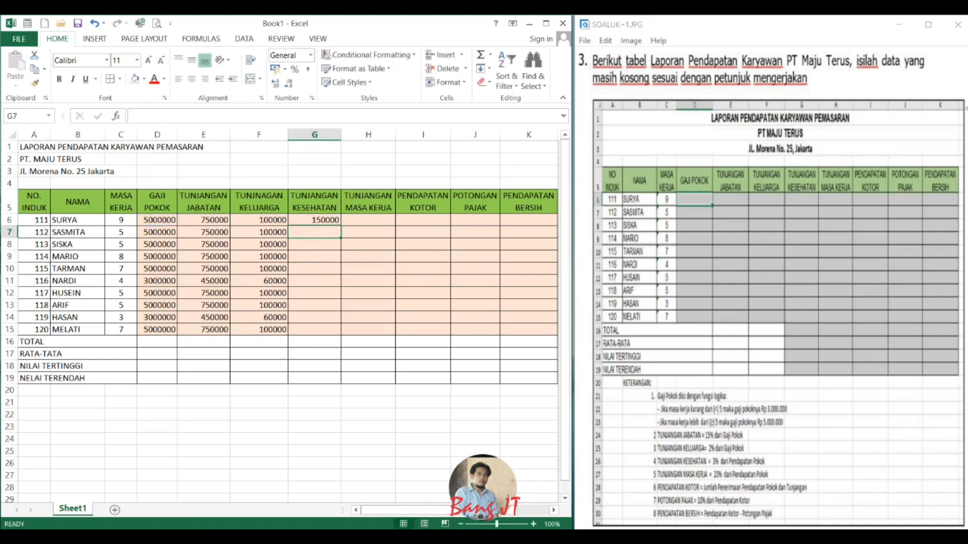
{"action": "left_click_drag", "start_coordinate": [340, 226], "coordinate": [334, 337]}
Calculate TUNJANGAN MASA KERJA in H6 with =20%*D6 and fill the formula down to H15.
{"action": "left_click", "coordinate": [372, 222]}
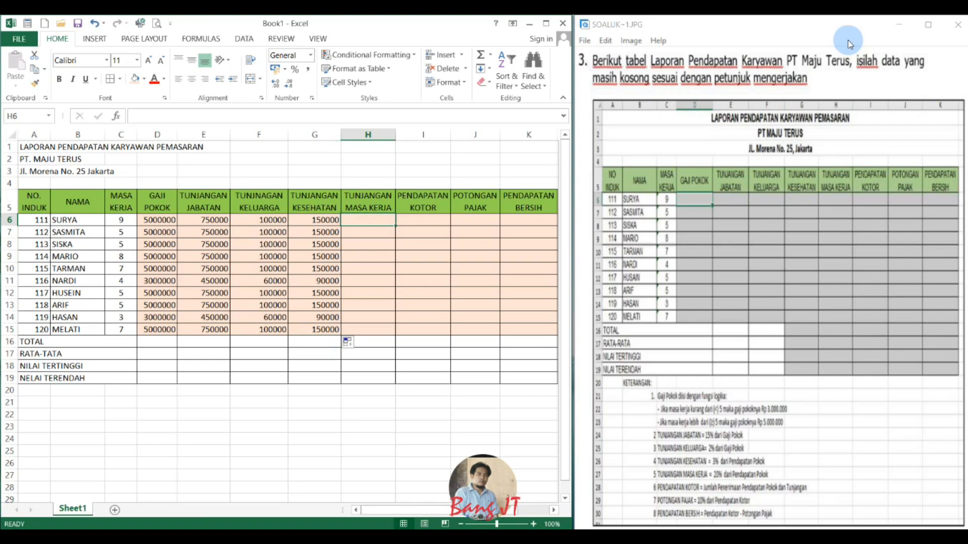
{"action": "type", "text": "=20%"}
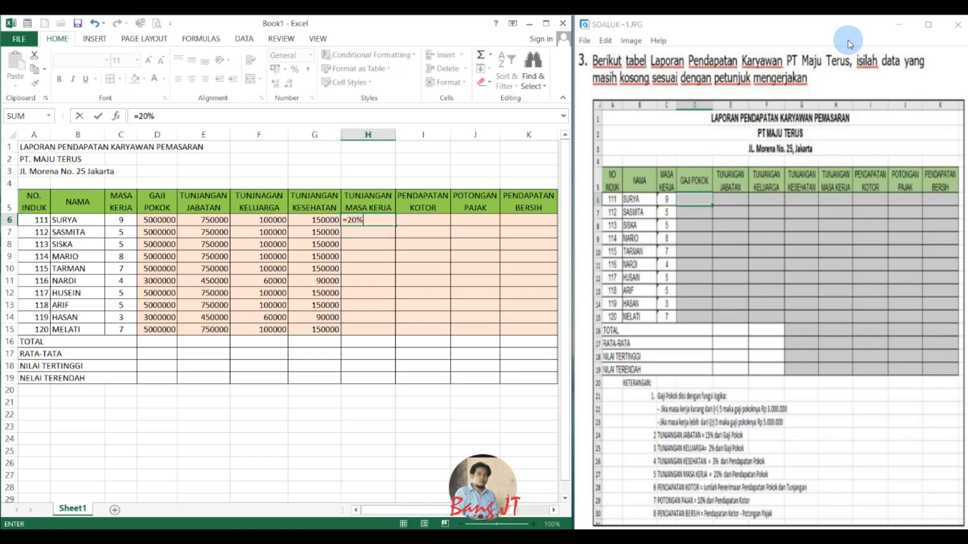
{"action": "type", "text": "*"}
{"action": "key", "text": "Left"}
{"action": "key", "text": "Left"}
{"action": "key", "text": "Left"}
{"action": "key", "text": "Left"}
{"action": "key", "text": "Return"}
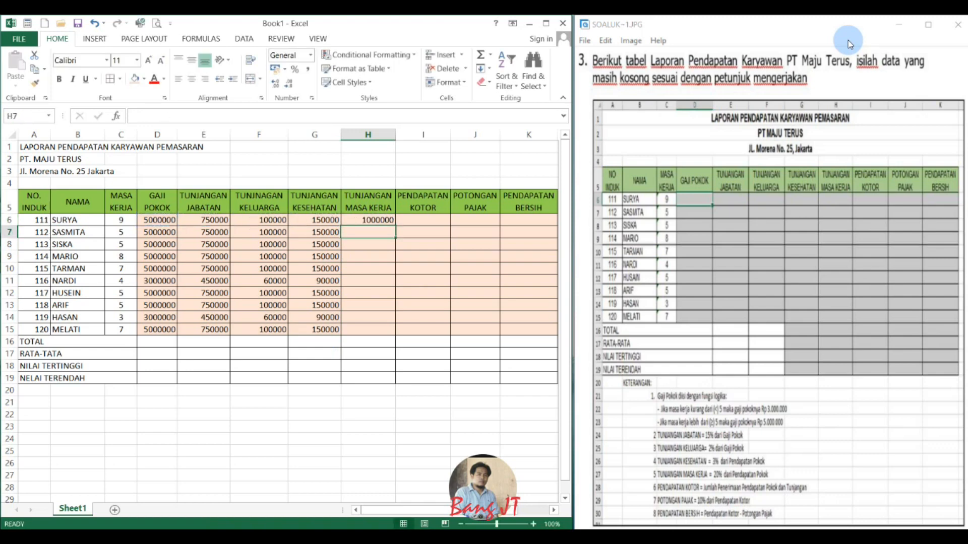
{"action": "left_click", "coordinate": [382, 219]}
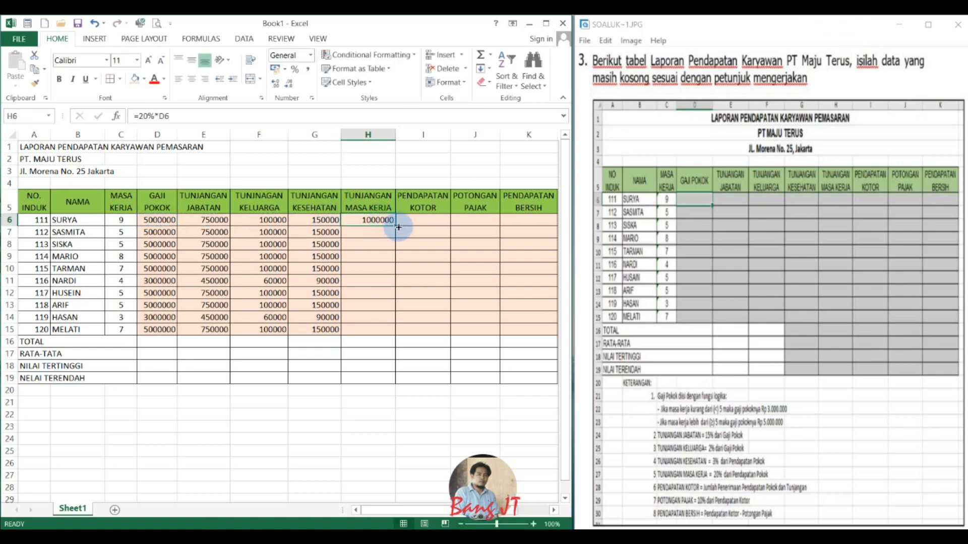
{"action": "left_click_drag", "start_coordinate": [397, 225], "coordinate": [380, 335]}
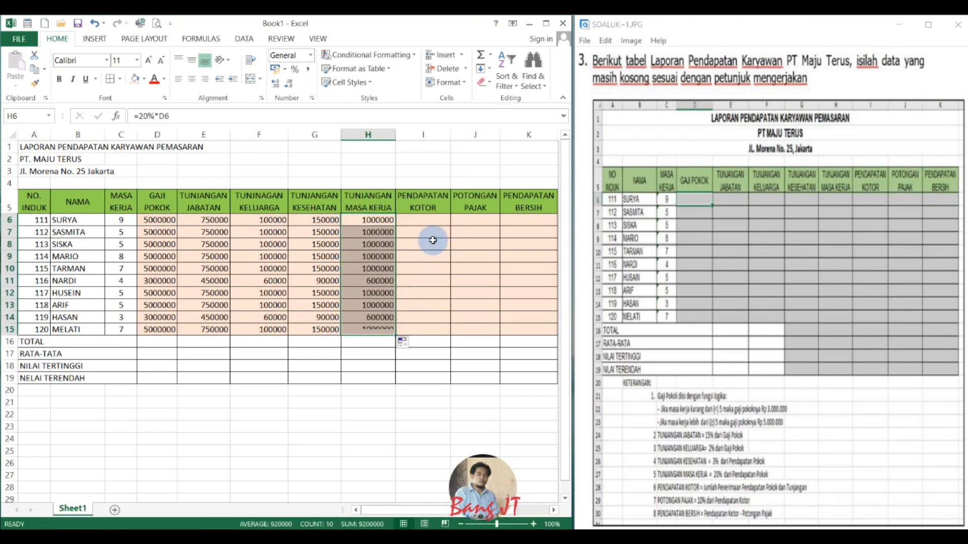
Calculate the first employee's PENDAPATAN KOTOR in I6 with =D6+SUM(E6:H6).
{"action": "left_click", "coordinate": [433, 231]}
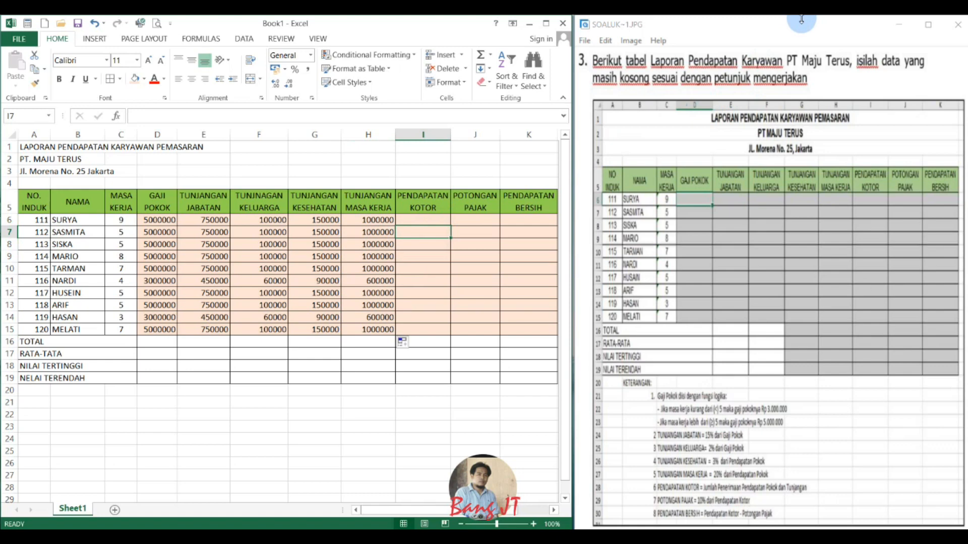
{"action": "key", "text": "Up"}
{"action": "type", "text": "="}
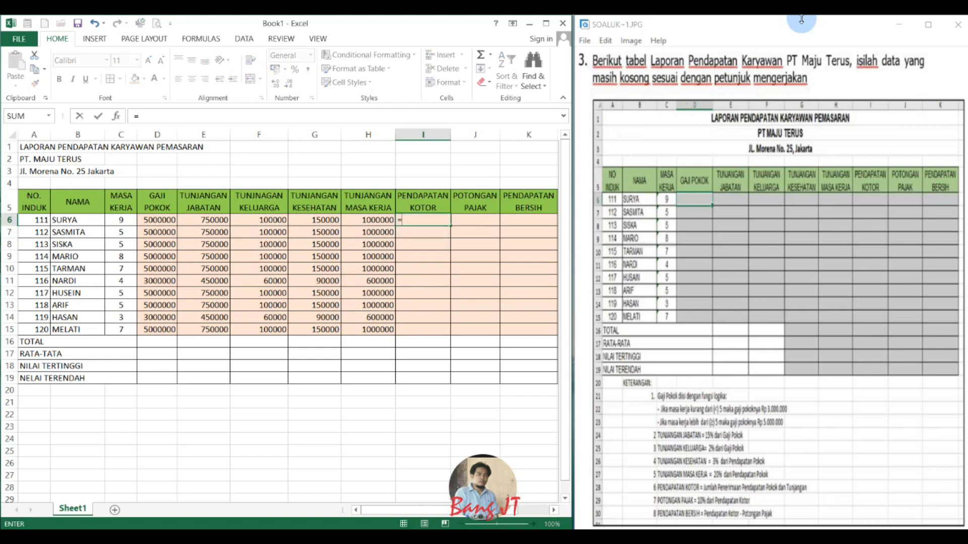
{"action": "key", "text": "Left"}
{"action": "key", "text": "Left"}
{"action": "key", "text": "Left"}
{"action": "key", "text": "Left"}
{"action": "key", "text": "Left"}
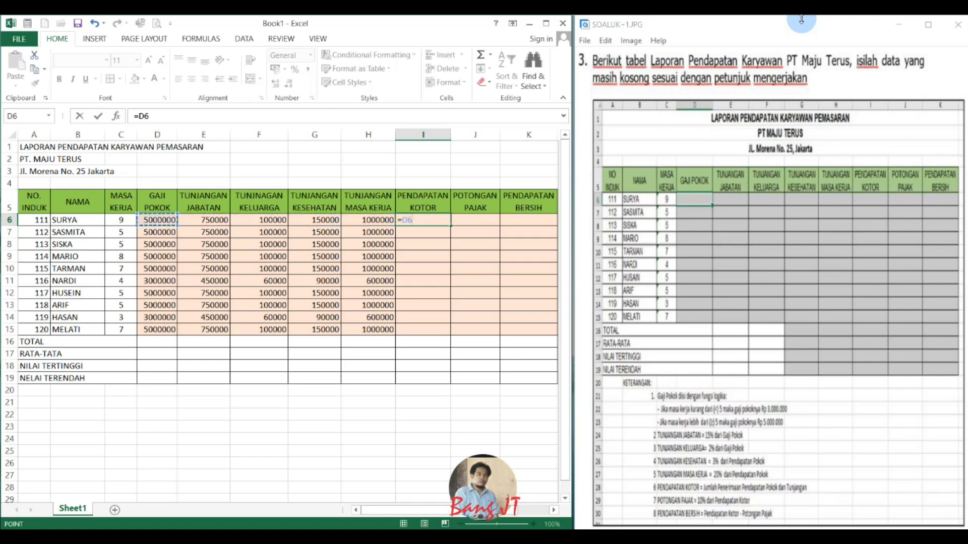
{"action": "type", "text": "+s"}
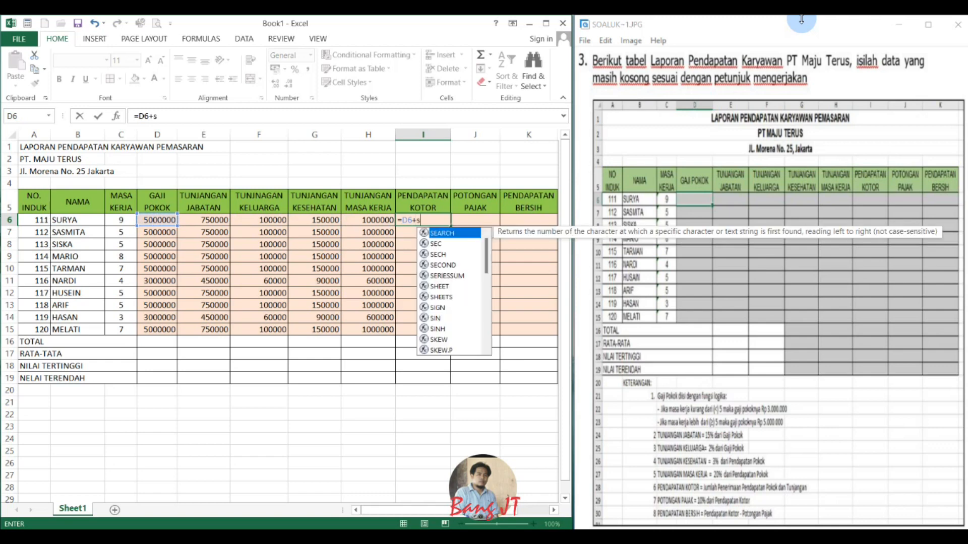
{"action": "type", "text": "um("}
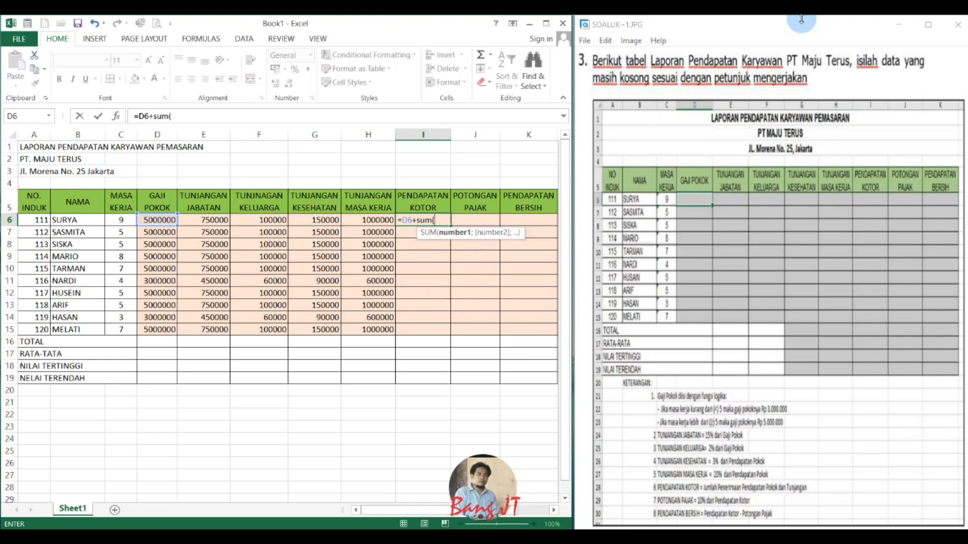
{"action": "key", "text": "Left"}
{"action": "key", "text": "Left"}
{"action": "key", "text": "Left"}
{"action": "key", "text": "Left"}
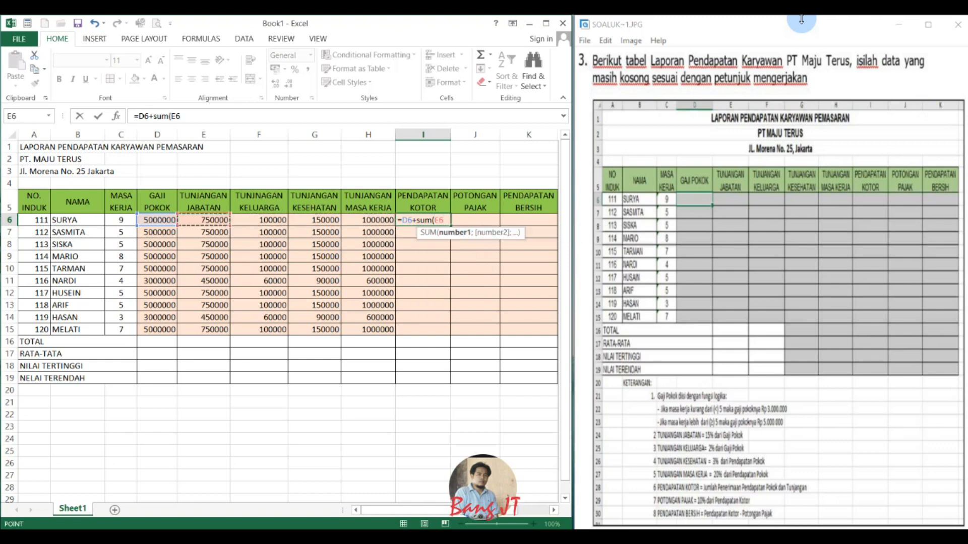
{"action": "key", "text": "shift+Right"}
{"action": "key", "text": "shift+Right"}
{"action": "key", "text": "shift+Right"}
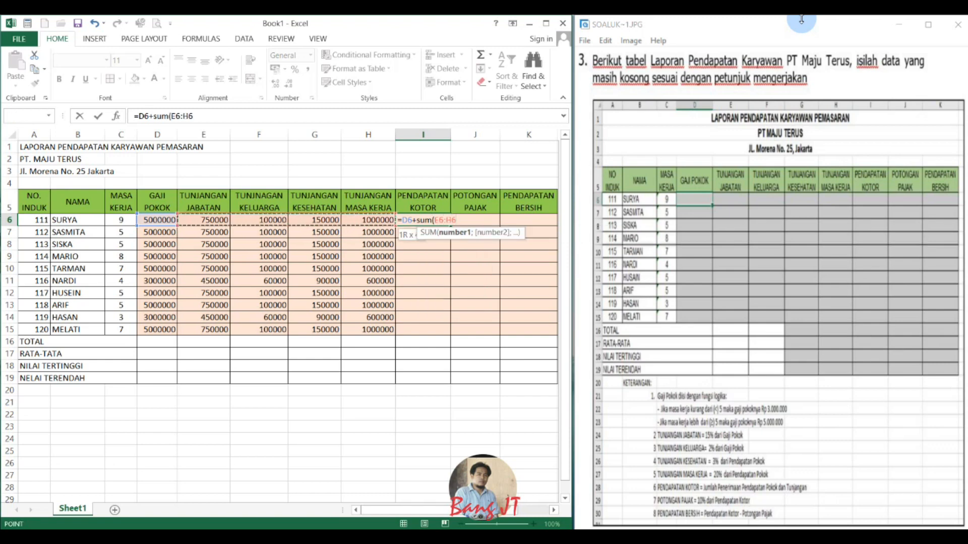
{"action": "type", "text": ")"}
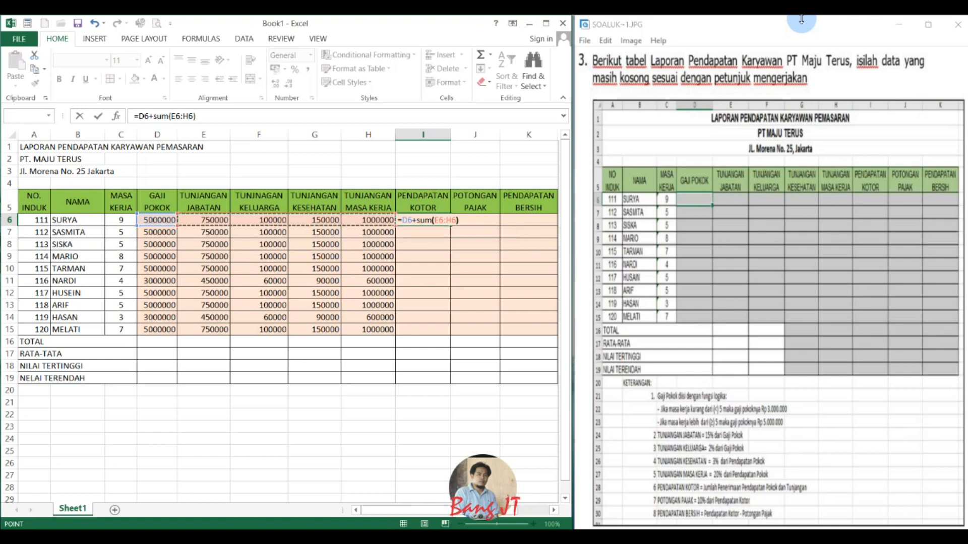
{"action": "key", "text": "Return"}
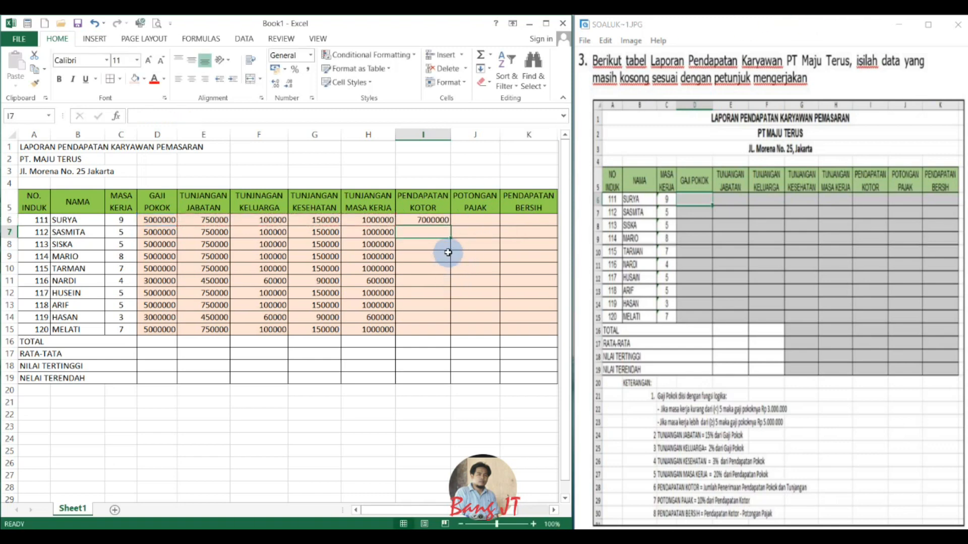
Fill the PENDAPATAN KOTOR formula from I6 down to I15.
{"action": "left_click", "coordinate": [432, 220]}
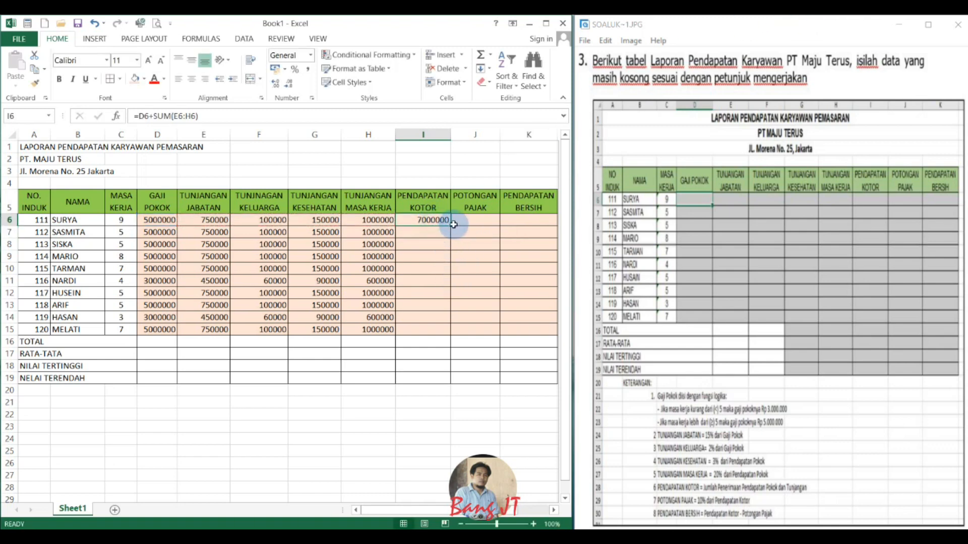
{"action": "left_click_drag", "start_coordinate": [453, 227], "coordinate": [455, 340]}
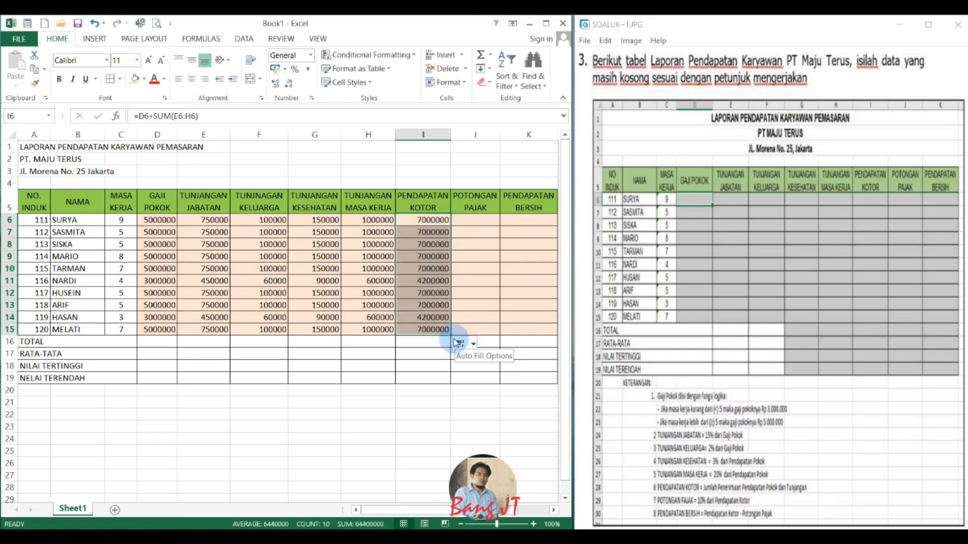
{"action": "left_click_drag", "start_coordinate": [157, 220], "coordinate": [363, 222]}
{"action": "left_click", "coordinate": [411, 222]}
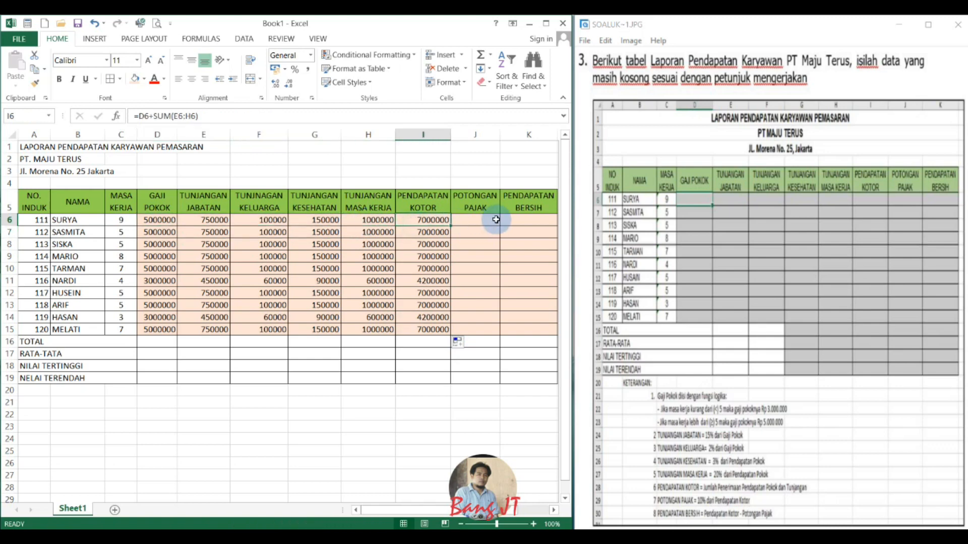
Calculate POTONGAN PAJAK in J6 with =10%*I6 and fill the formula down to J15.
{"action": "left_click", "coordinate": [484, 225]}
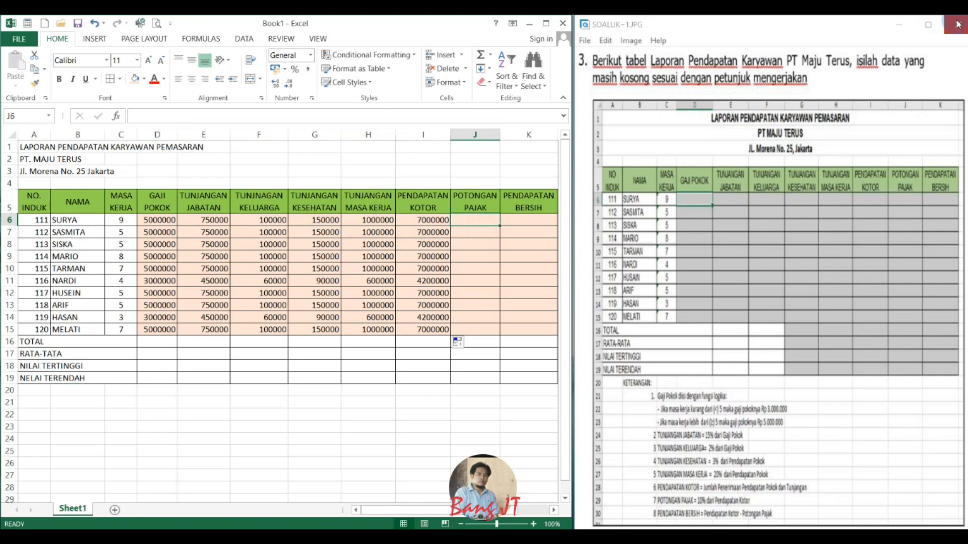
{"action": "type", "text": "=10%"}
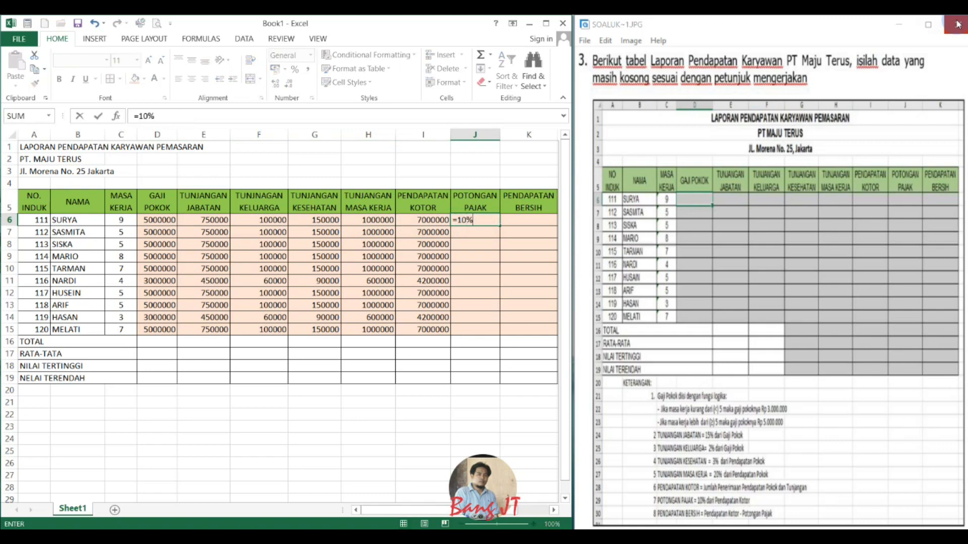
{"action": "type", "text": "*I6"}
{"action": "key", "text": "Return"}
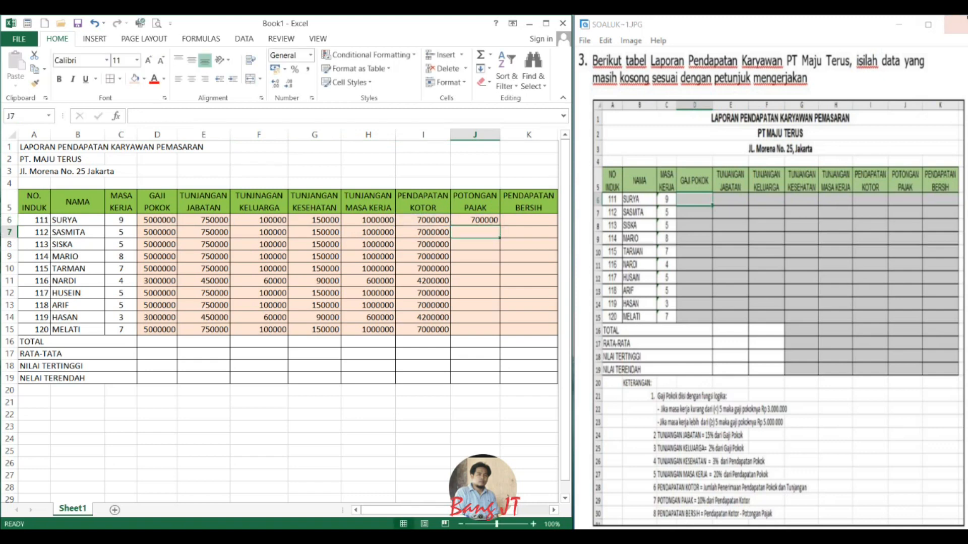
{"action": "left_click", "coordinate": [486, 220]}
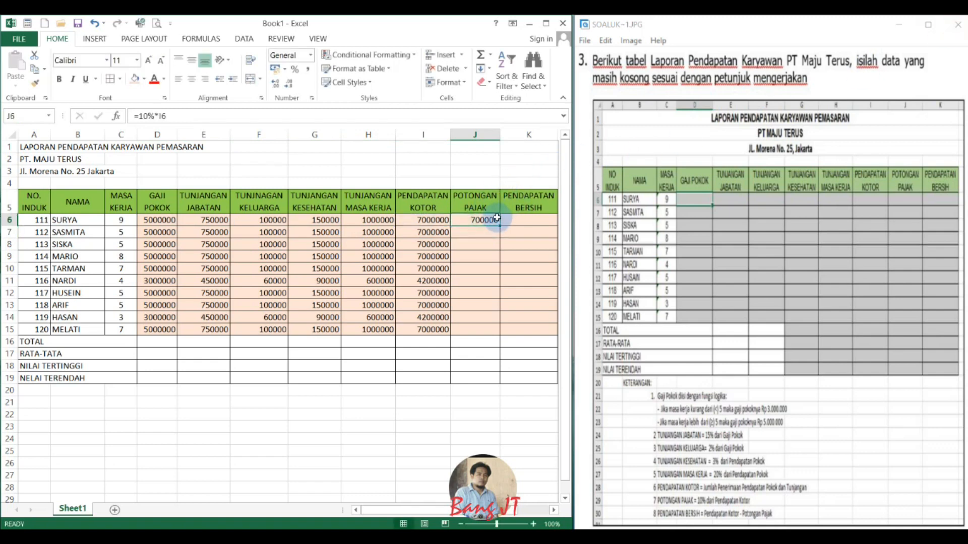
{"action": "left_click_drag", "start_coordinate": [498, 226], "coordinate": [497, 334]}
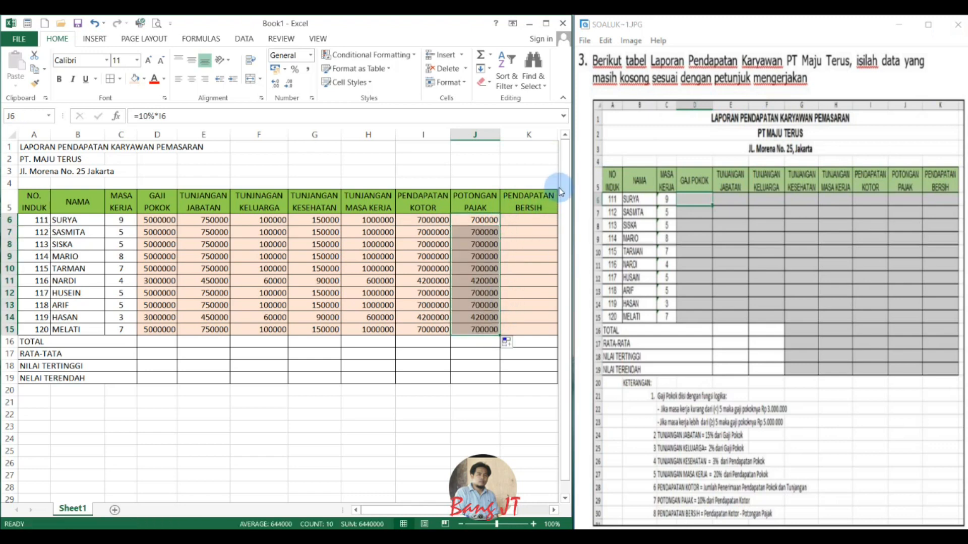
Calculate PENDAPATAN BERSIH in K6 with =I6-J6 and fill the formula down to K15.
{"action": "left_click", "coordinate": [530, 220]}
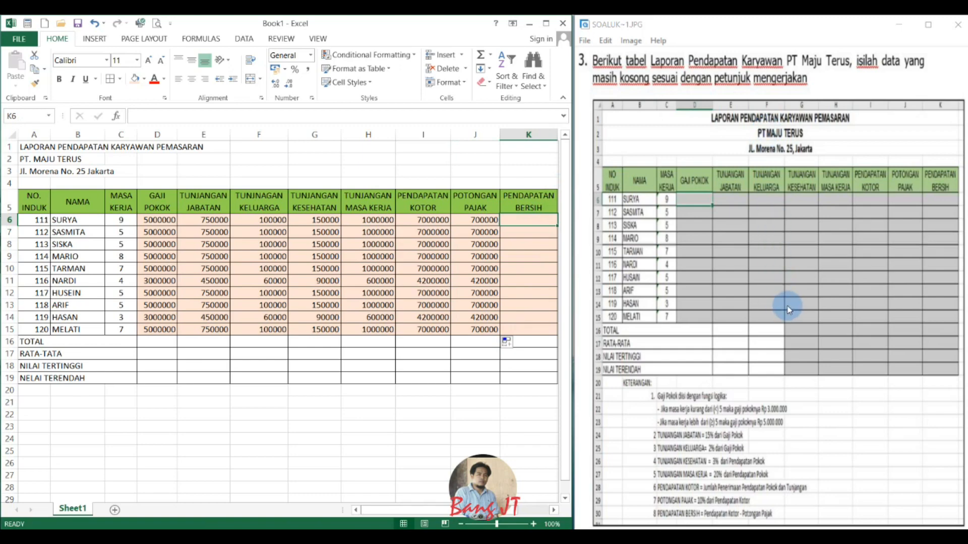
{"action": "scroll", "coordinate": [788, 305], "scroll_direction": "down", "scroll_amount": 1}
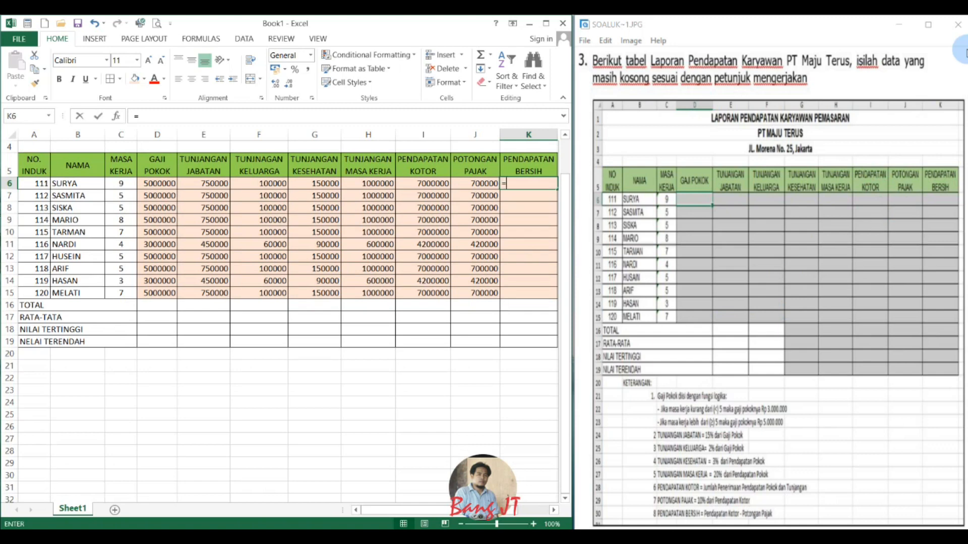
{"action": "type", "text": "="}
{"action": "key", "text": "Left"}
{"action": "key", "text": "Left"}
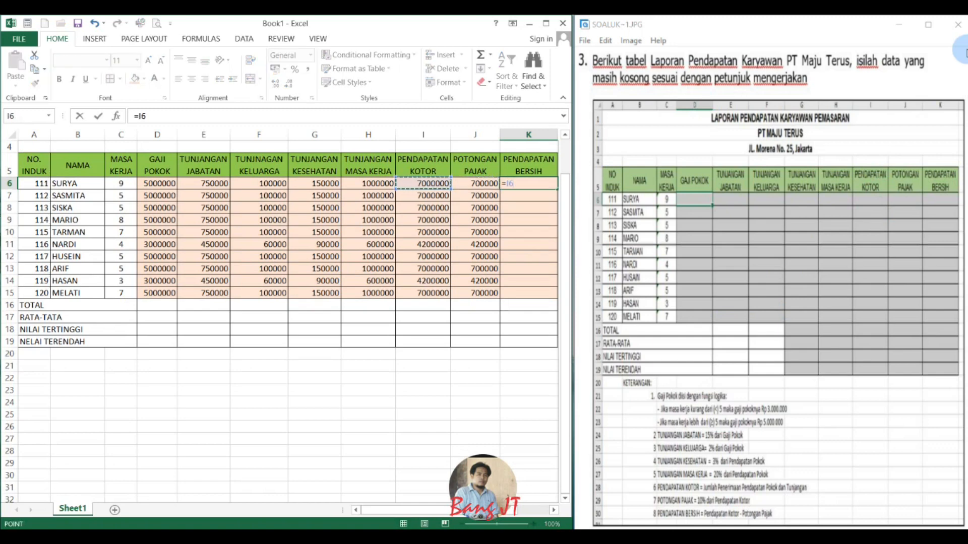
{"action": "type", "text": "-"}
{"action": "key", "text": "Left"}
{"action": "key", "text": "Return"}
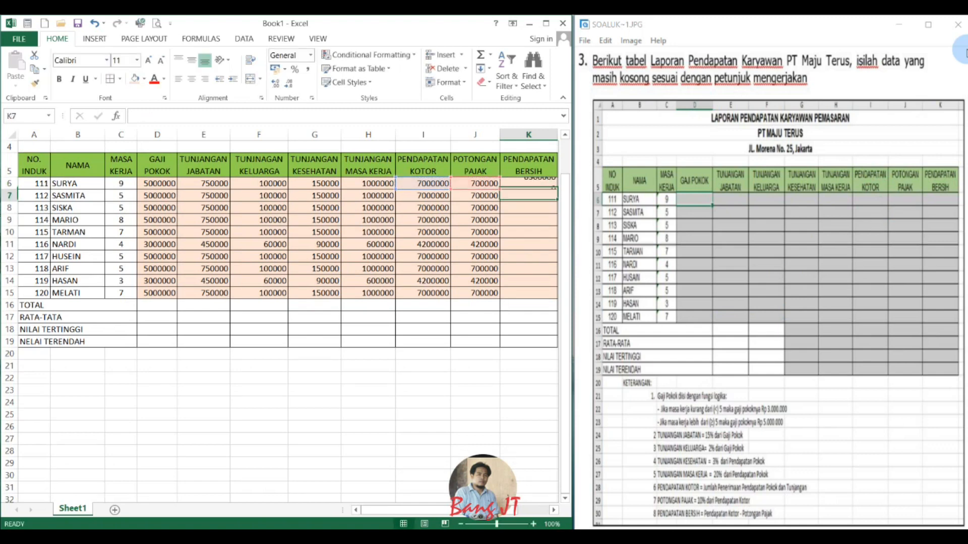
{"action": "left_click", "coordinate": [530, 183]}
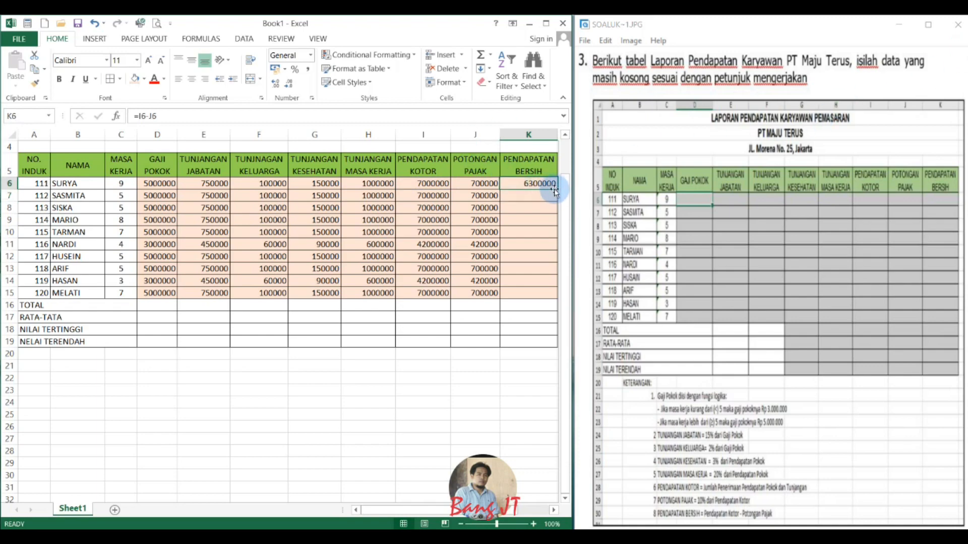
{"action": "left_click_drag", "start_coordinate": [557, 189], "coordinate": [456, 292]}
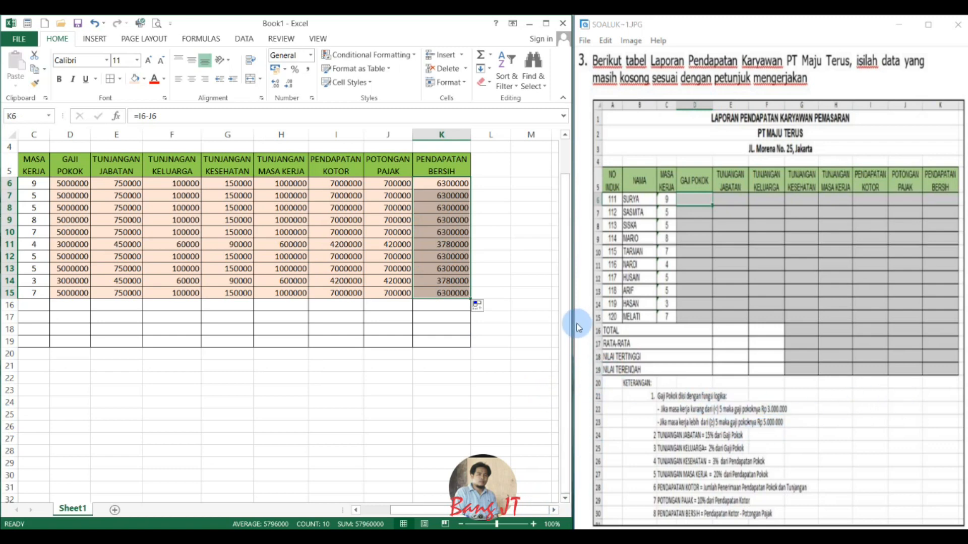
{"action": "left_click_drag", "start_coordinate": [446, 510], "coordinate": [417, 511]}
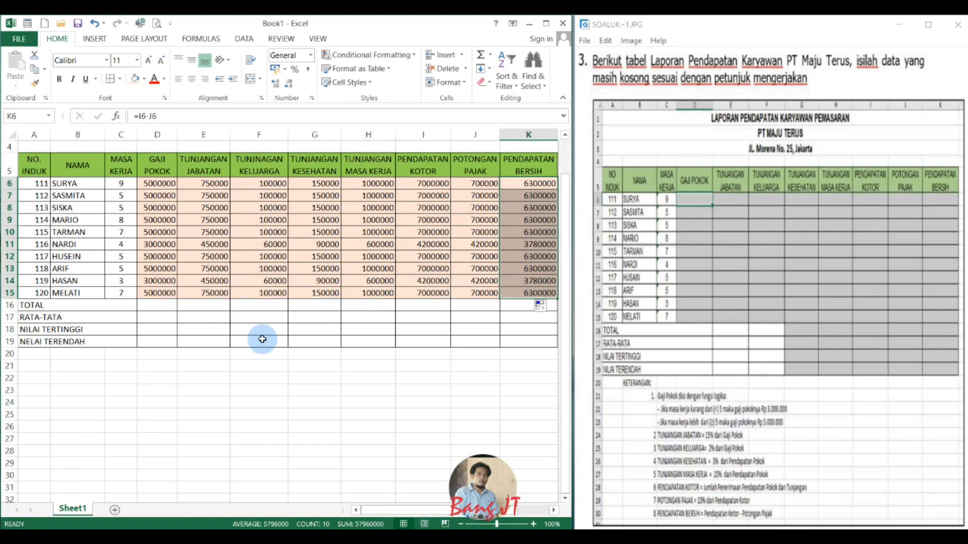
Calculate the TOTAL of PENDAPATAN BERSIH in K16 with =SUM(K6:K15).
{"action": "left_click", "coordinate": [525, 304]}
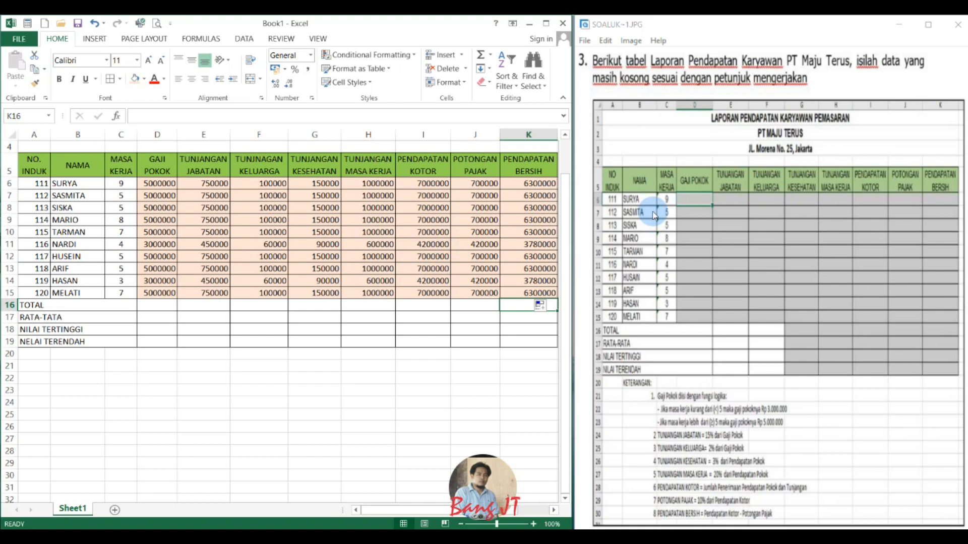
{"action": "type", "text": "=sum"}
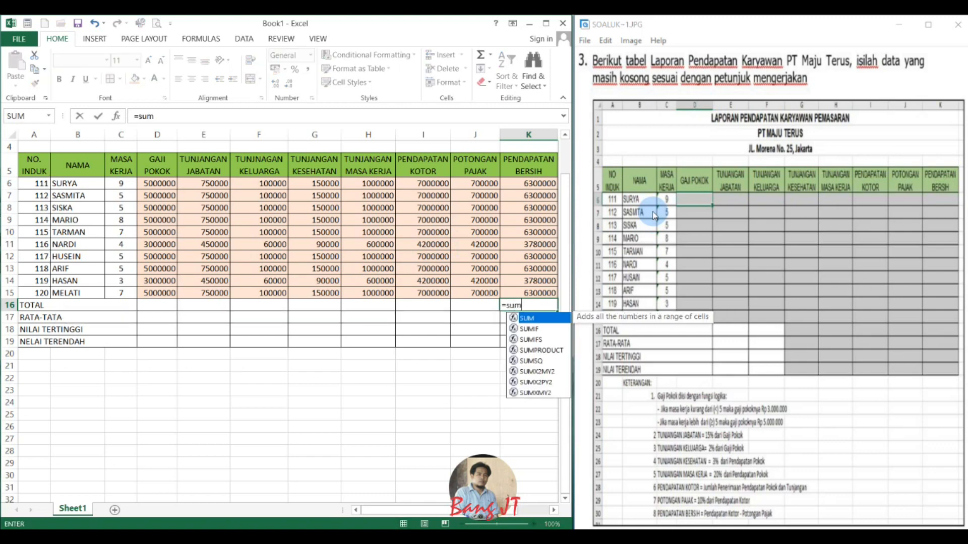
{"action": "type", "text": "("}
{"action": "left_click", "coordinate": [528, 183]}
{"action": "left_click_drag", "start_coordinate": [528, 182], "coordinate": [534, 285]}
{"action": "type", "text": ")"}
{"action": "key", "text": "Return"}
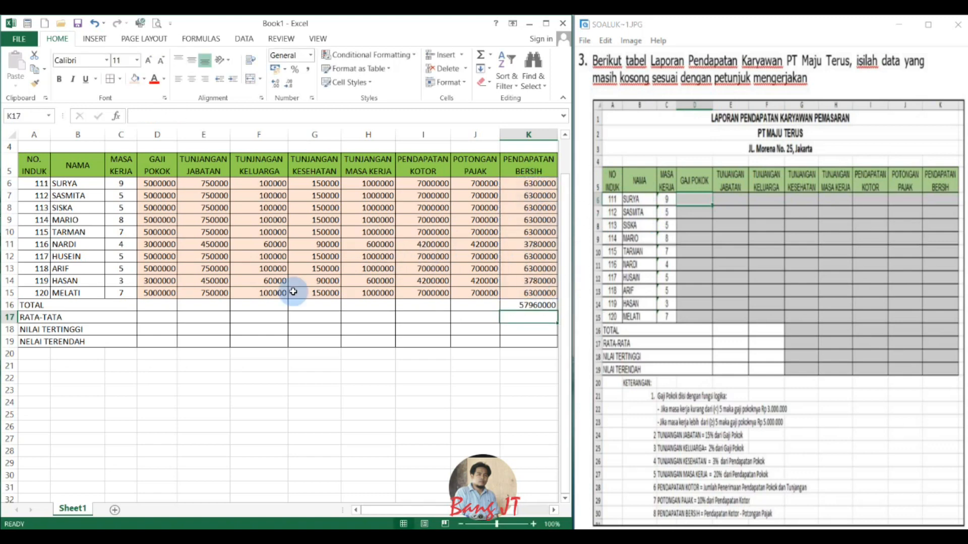
Calculate the average of PENDAPATAN BERSIH in K17 with =AVERAGE(K6:K15).
{"action": "type", "text": "="}
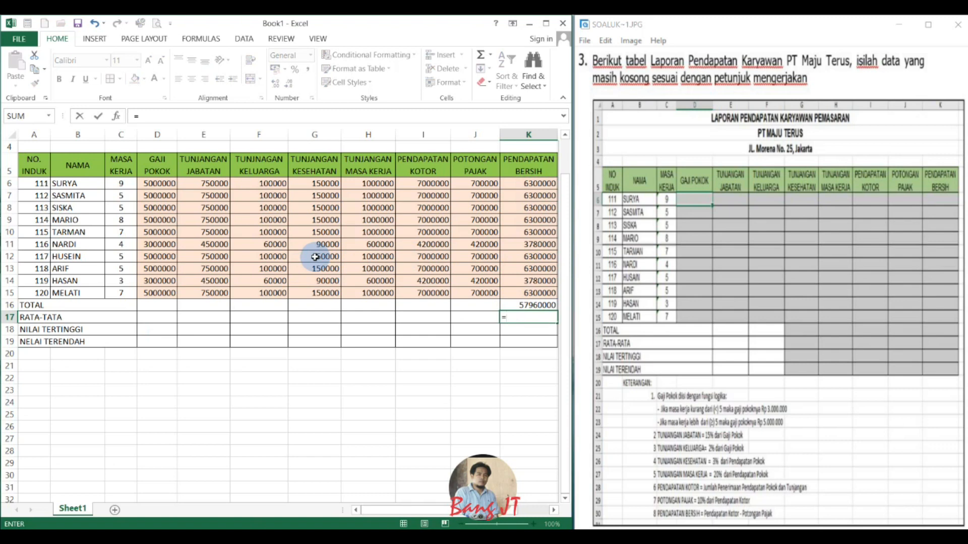
{"action": "type", "text": "average("}
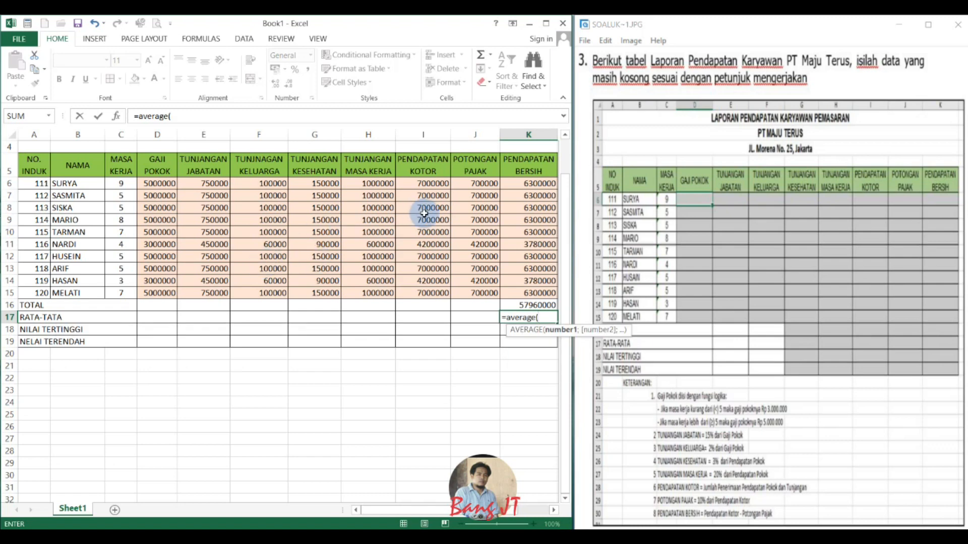
{"action": "left_click_drag", "start_coordinate": [519, 188], "coordinate": [535, 288]}
{"action": "key", "text": "Return"}
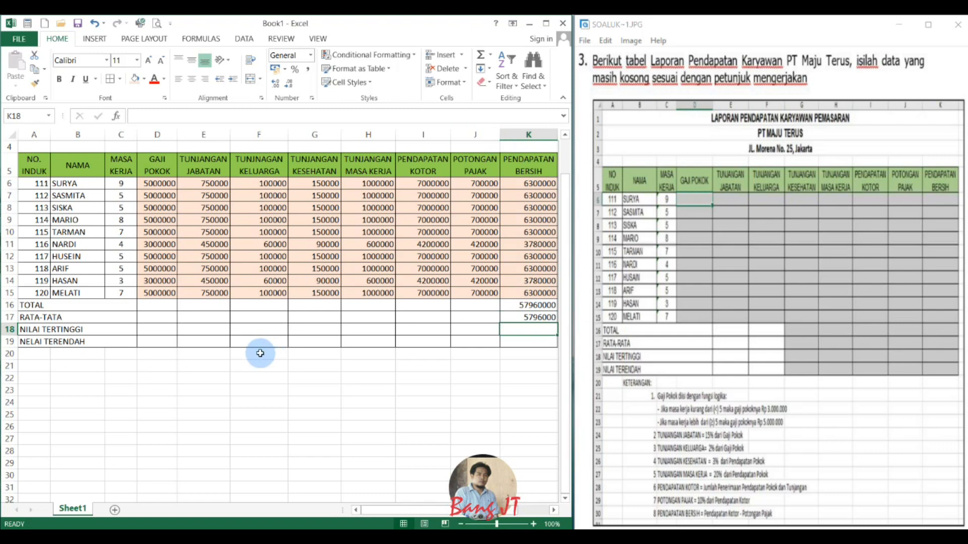
Calculate NILAI TERTINGGI for PENDAPATAN BERSIH in K18 with =MAX(K6:K15).
{"action": "type", "text": "=max("}
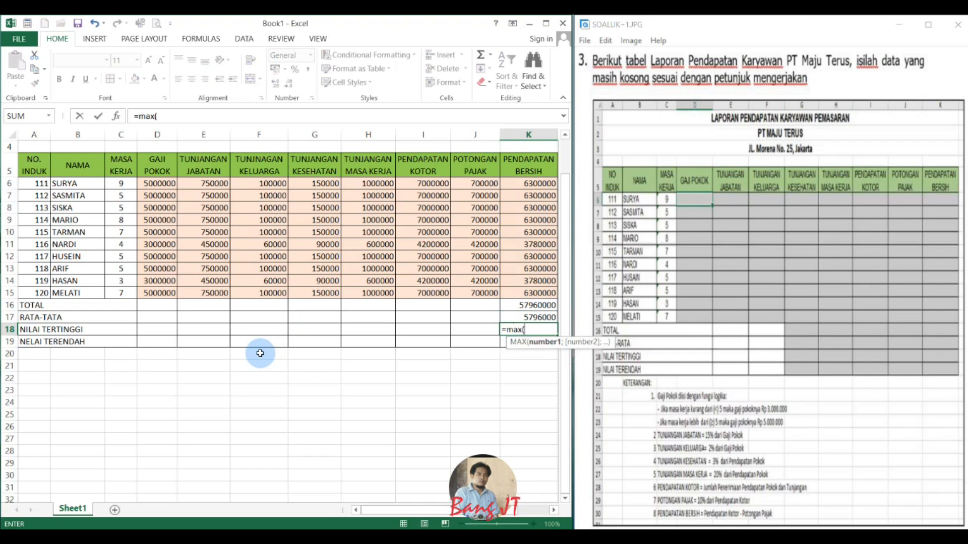
{"action": "left_click_drag", "start_coordinate": [528, 183], "coordinate": [544, 289]}
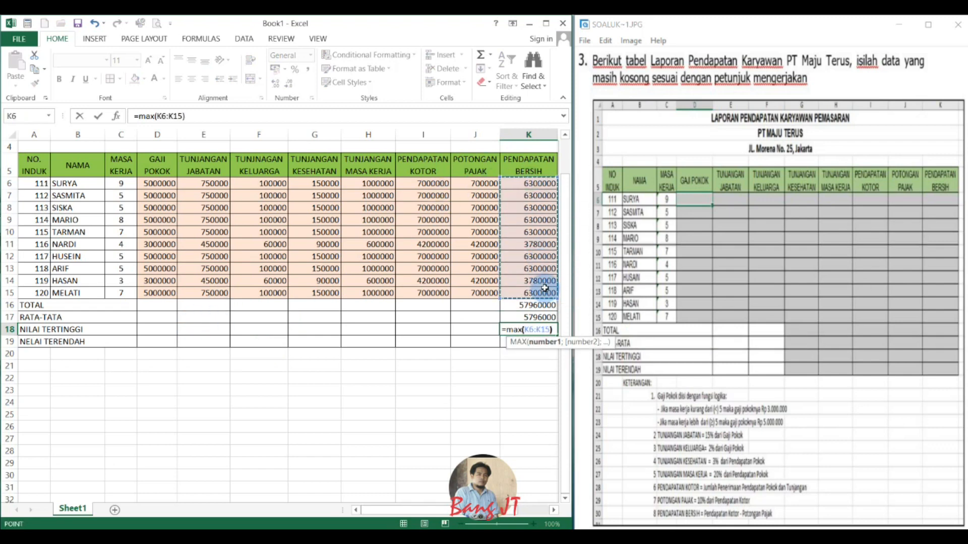
{"action": "type", "text": ")"}
{"action": "key", "text": "Return"}
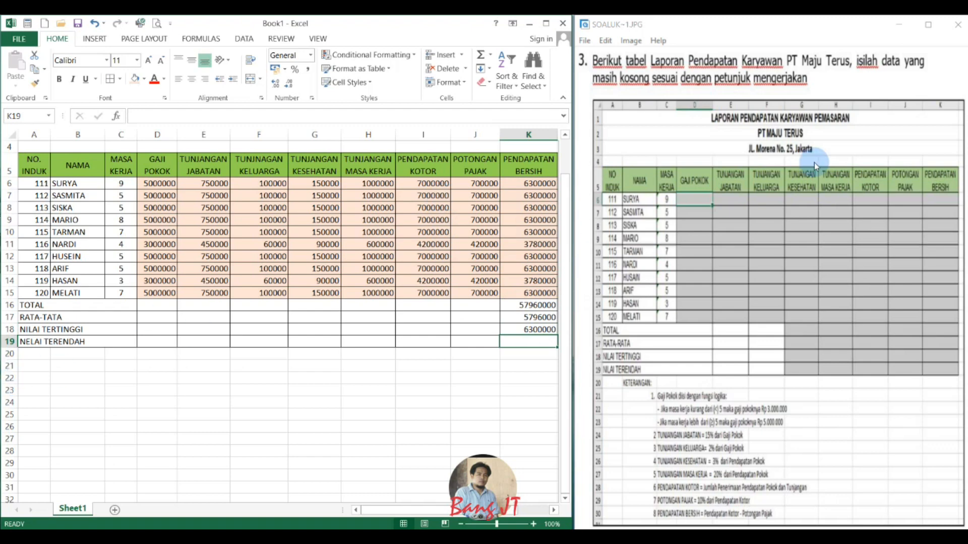
Calculate the lowest PENDAPATAN BERSIH value in K19 with =MIN(K6:K15).
{"action": "type", "text": "=min("}
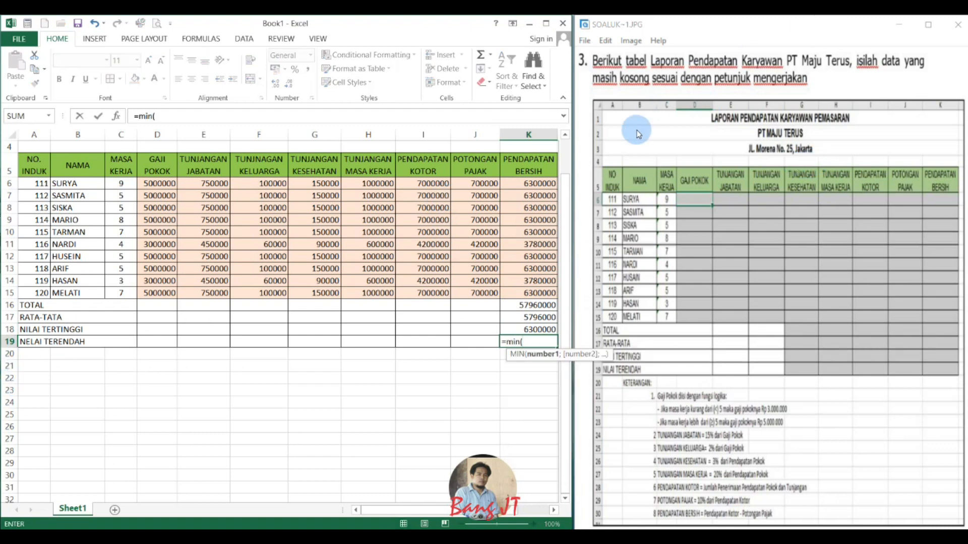
{"action": "left_click_drag", "start_coordinate": [537, 183], "coordinate": [539, 293]}
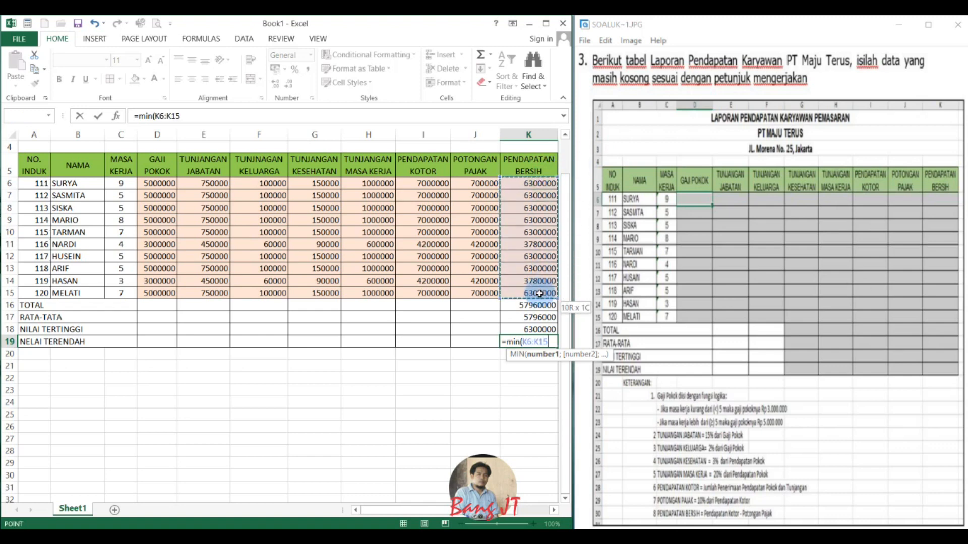
{"action": "key", "text": "Return"}
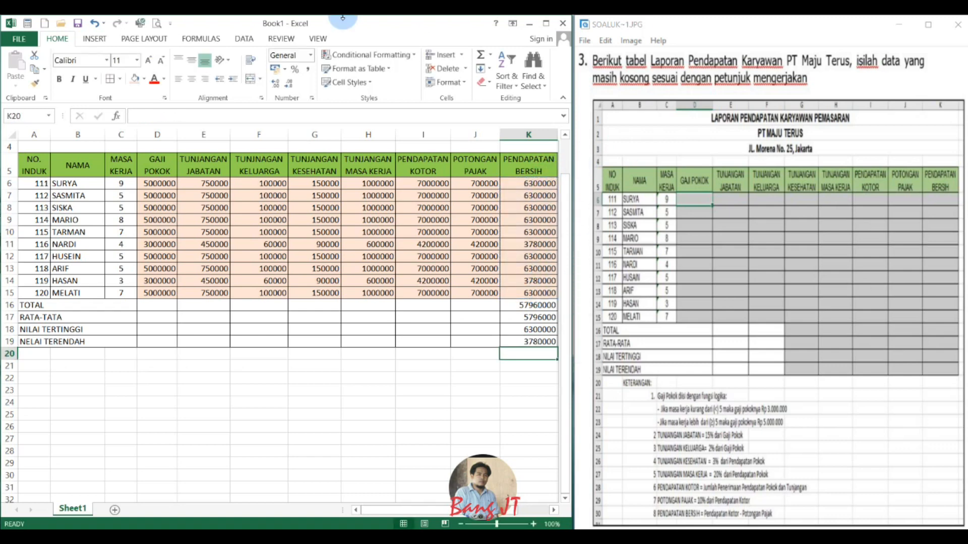
Center the NO. INDUK values in A6:A15 horizontally.
{"action": "scroll", "coordinate": [205, 258], "scroll_direction": "up", "scroll_amount": 1}
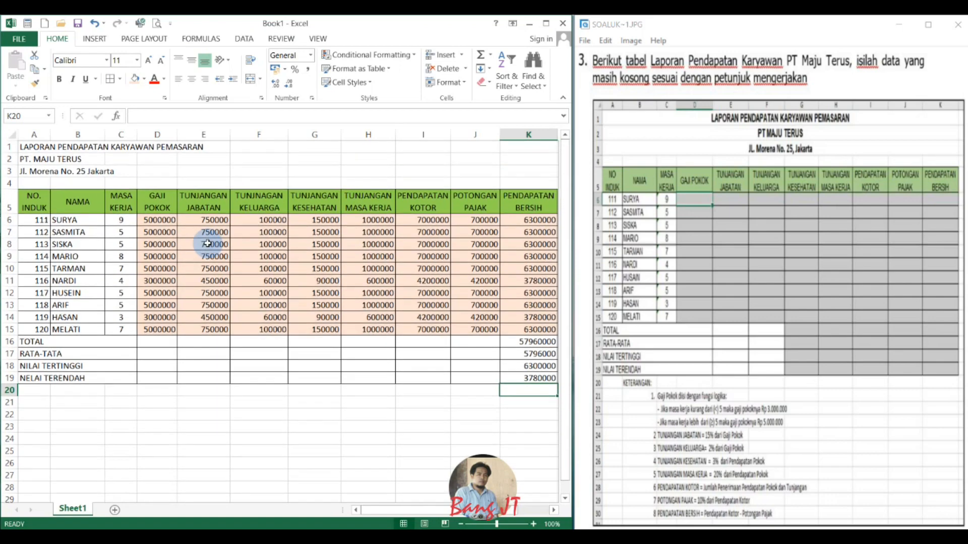
{"action": "scroll", "coordinate": [207, 243], "scroll_direction": "down", "scroll_amount": 1}
{"action": "scroll", "coordinate": [208, 244], "scroll_direction": "up", "scroll_amount": 1}
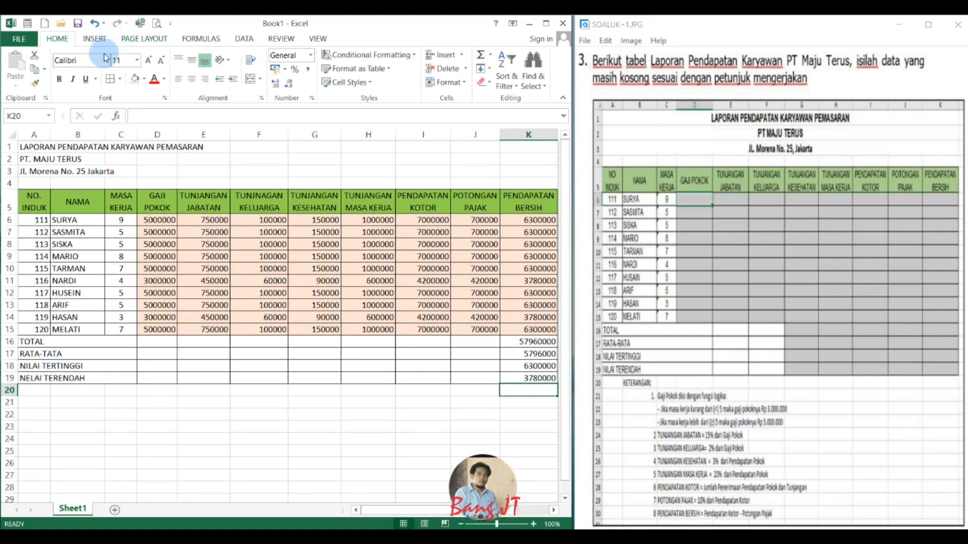
{"action": "left_click", "coordinate": [37, 222]}
{"action": "left_click_drag", "start_coordinate": [38, 223], "coordinate": [37, 304]}
{"action": "left_click_drag", "start_coordinate": [41, 325], "coordinate": [40, 327]}
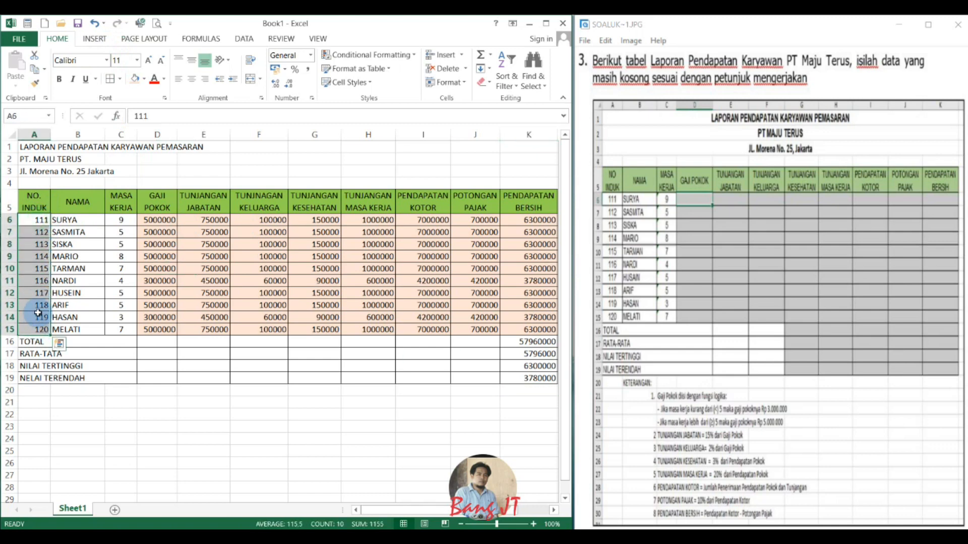
{"action": "left_click", "coordinate": [191, 85]}
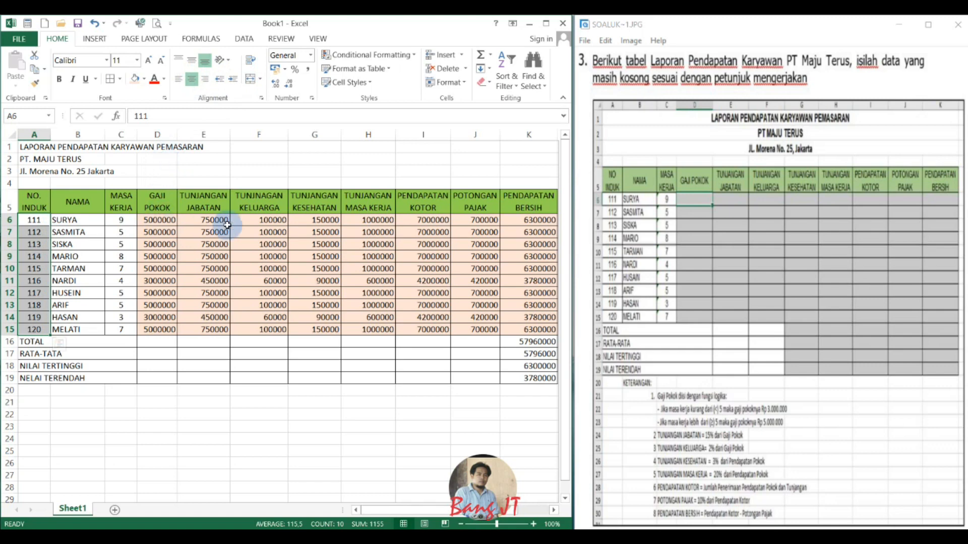
Format D6:K19 as Accounting with the Rp symbol and 2 decimal places.
{"action": "left_click_drag", "start_coordinate": [158, 220], "coordinate": [540, 380]}
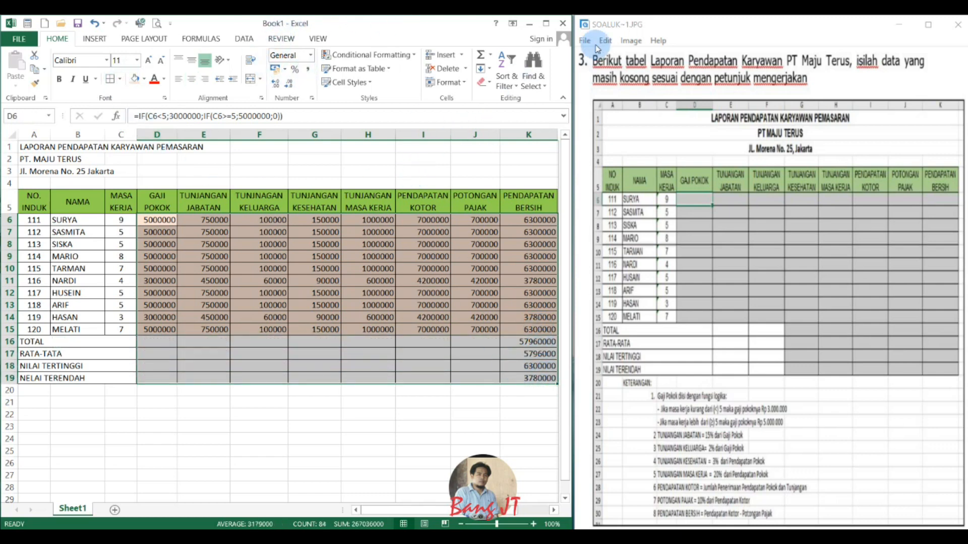
{"action": "left_click", "coordinate": [312, 99]}
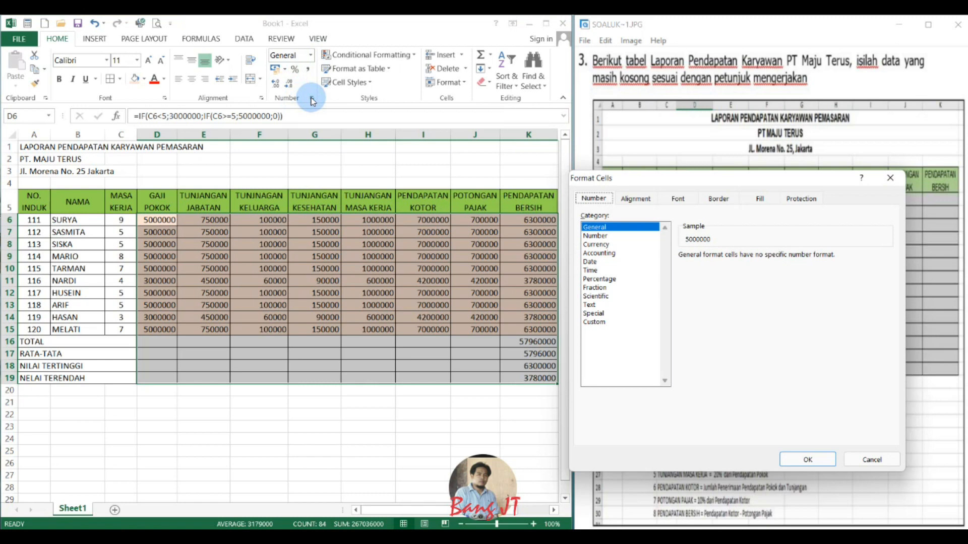
{"action": "left_click", "coordinate": [610, 253]}
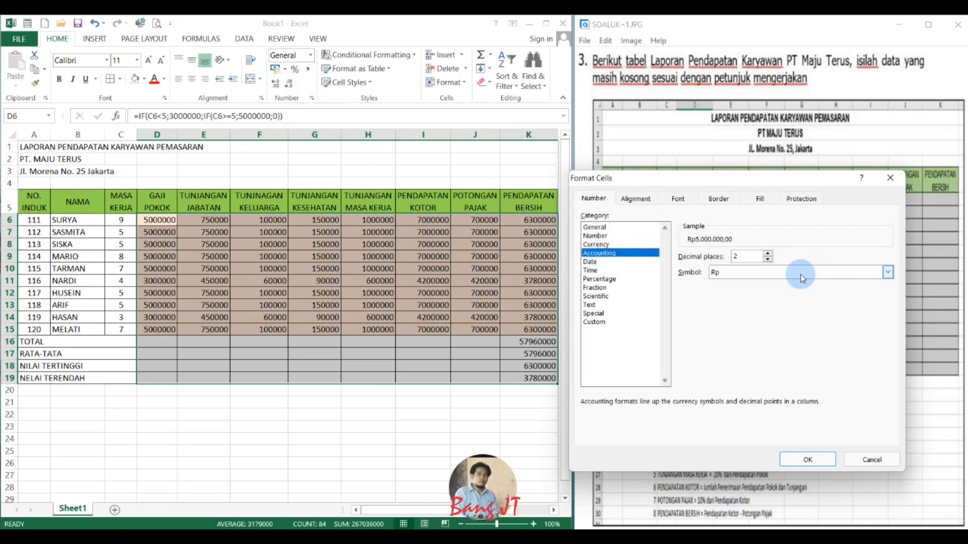
{"action": "left_click", "coordinate": [801, 459]}
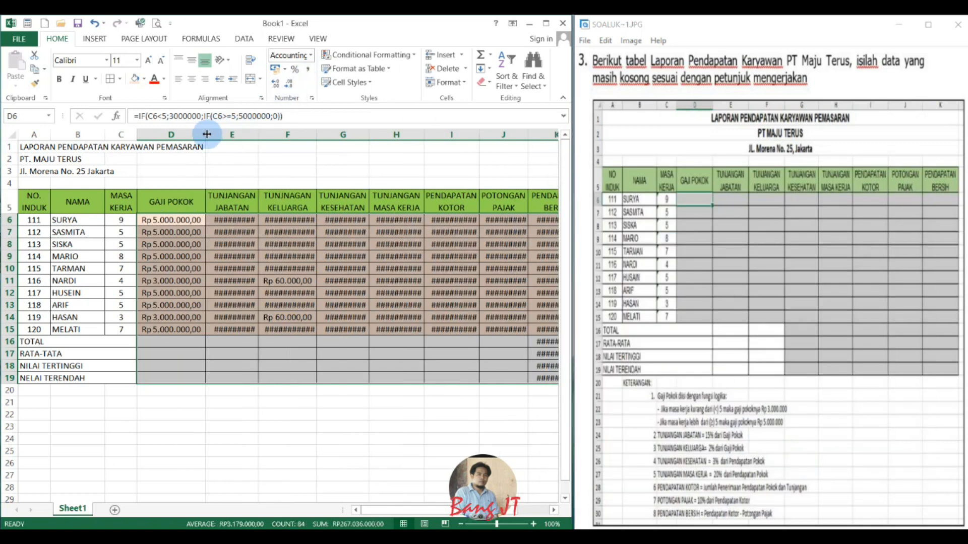
Autofit the widths of columns E through I and column K to their currency values.
{"action": "double_click", "coordinate": [260, 135]}
{"action": "double_click", "coordinate": [325, 135]}
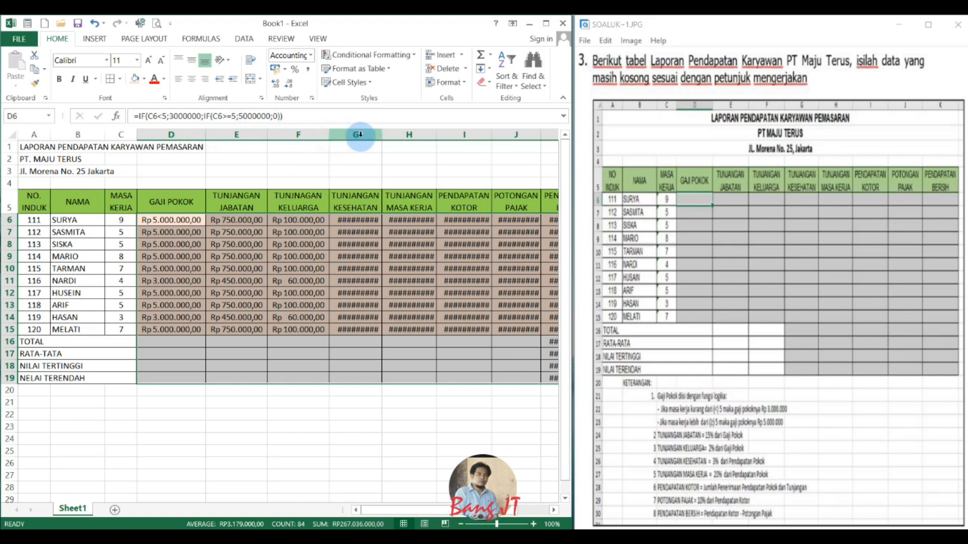
{"action": "double_click", "coordinate": [381, 135]}
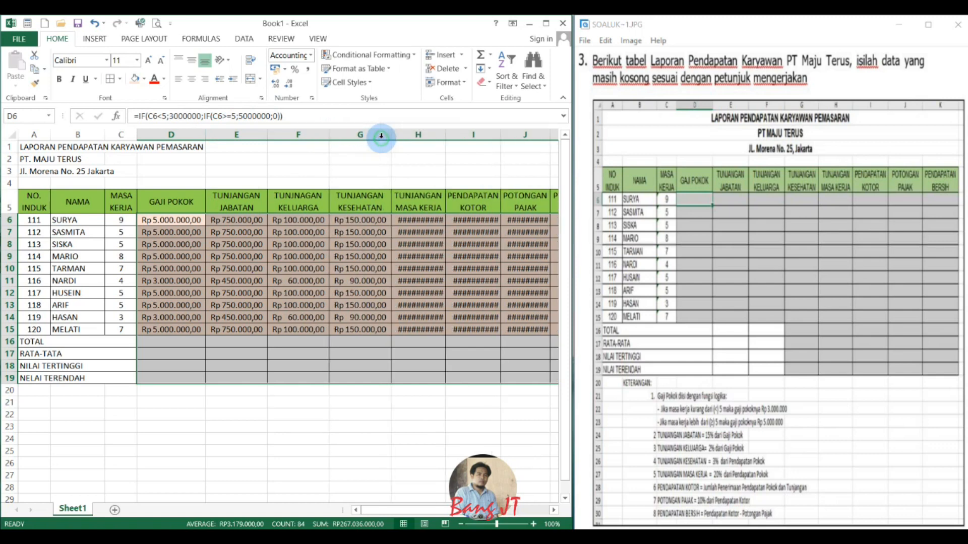
{"action": "double_click", "coordinate": [444, 135]}
{"action": "double_click", "coordinate": [515, 135]}
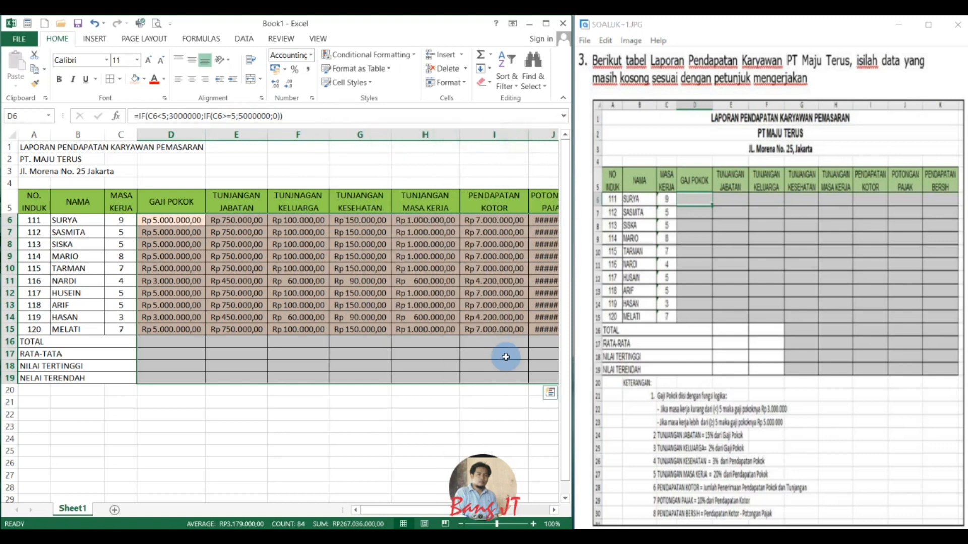
{"action": "left_click_drag", "start_coordinate": [425, 510], "coordinate": [474, 510]}
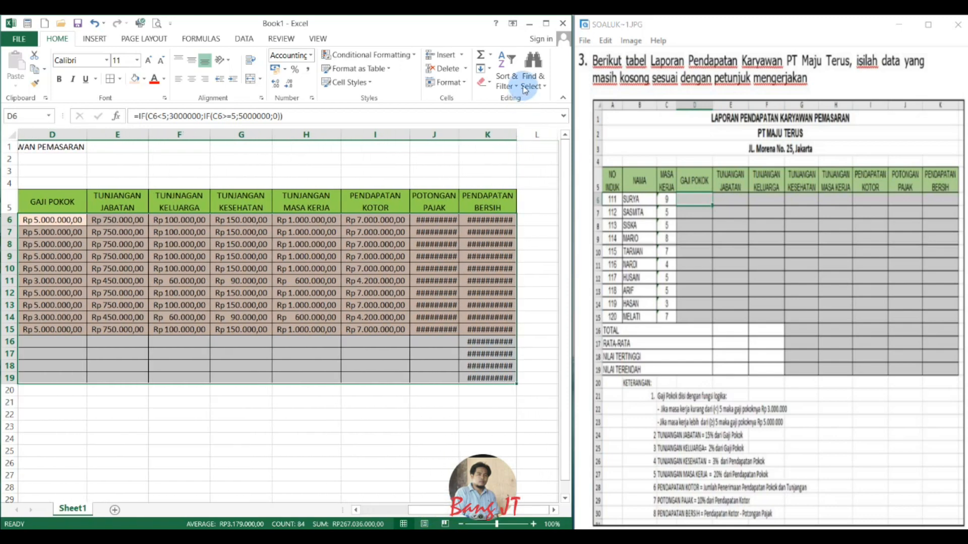
{"action": "double_click", "coordinate": [516, 135]}
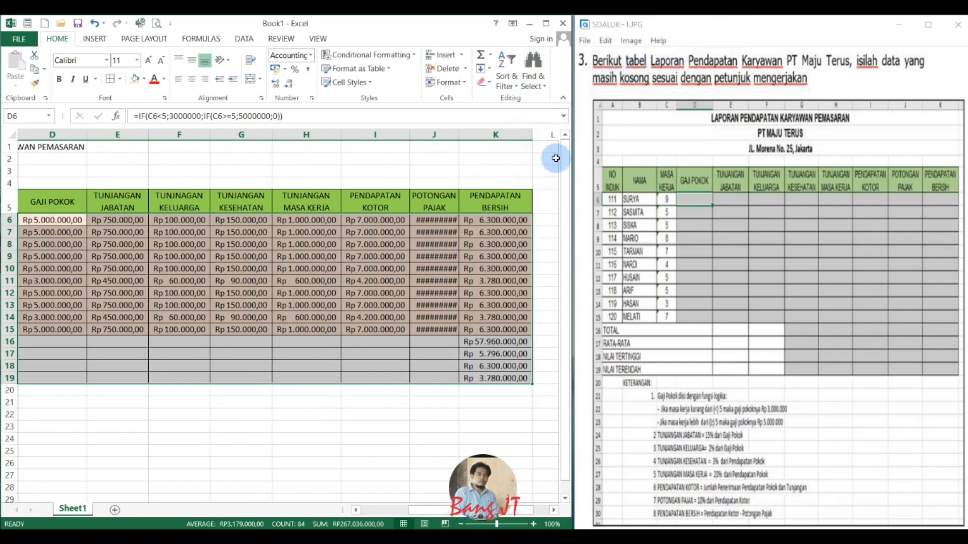
Minimize the question image, maximize the workbook window and autofit the POTONGAN PAJAK column.
{"action": "left_click", "coordinate": [899, 24]}
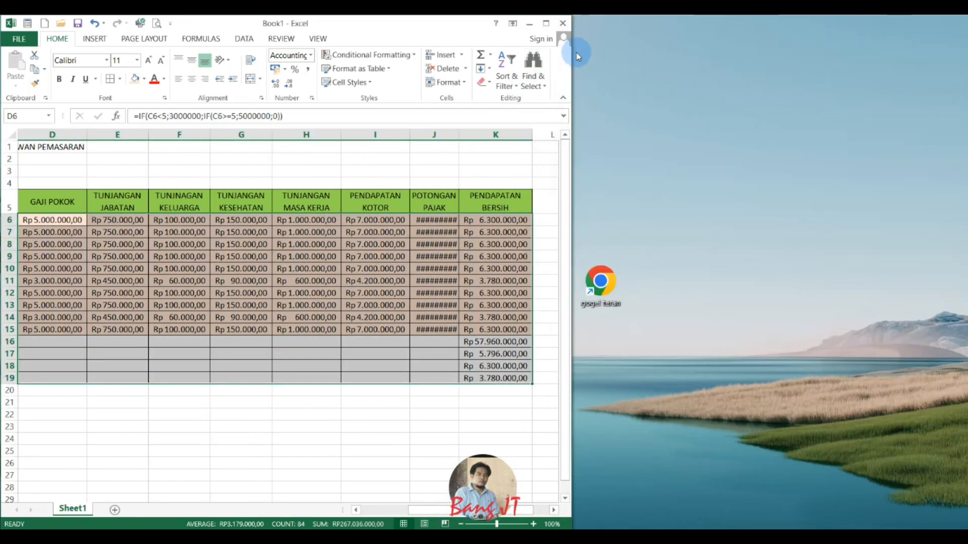
{"action": "left_click", "coordinate": [546, 23]}
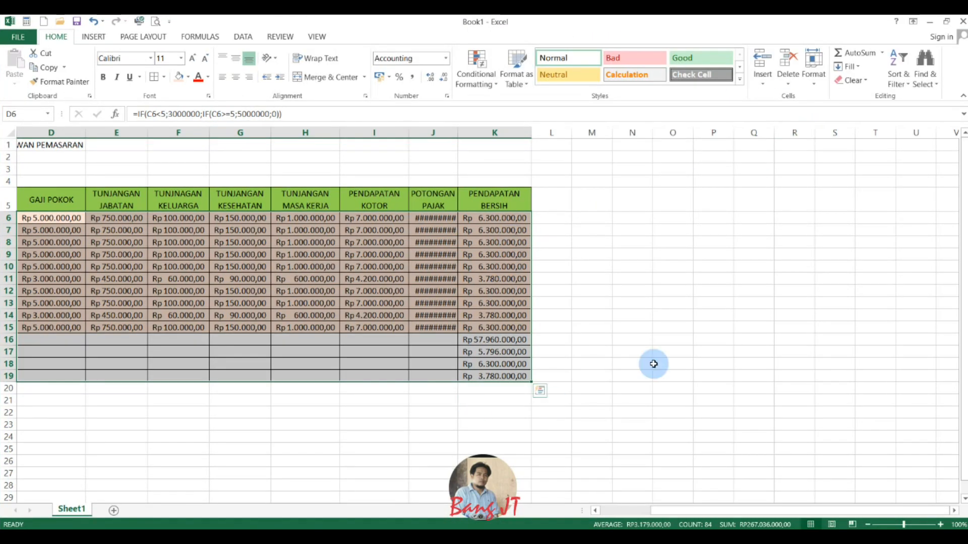
{"action": "double_click", "coordinate": [459, 132]}
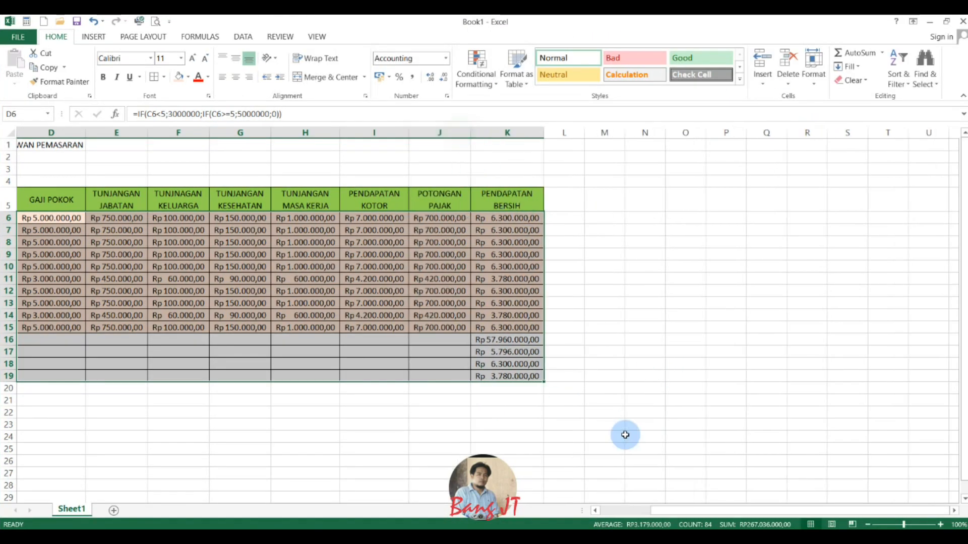
Merge each summary row from TOTAL to NELAI TERENDAH across columns A to J.
{"action": "left_click_drag", "start_coordinate": [735, 511], "coordinate": [650, 510]}
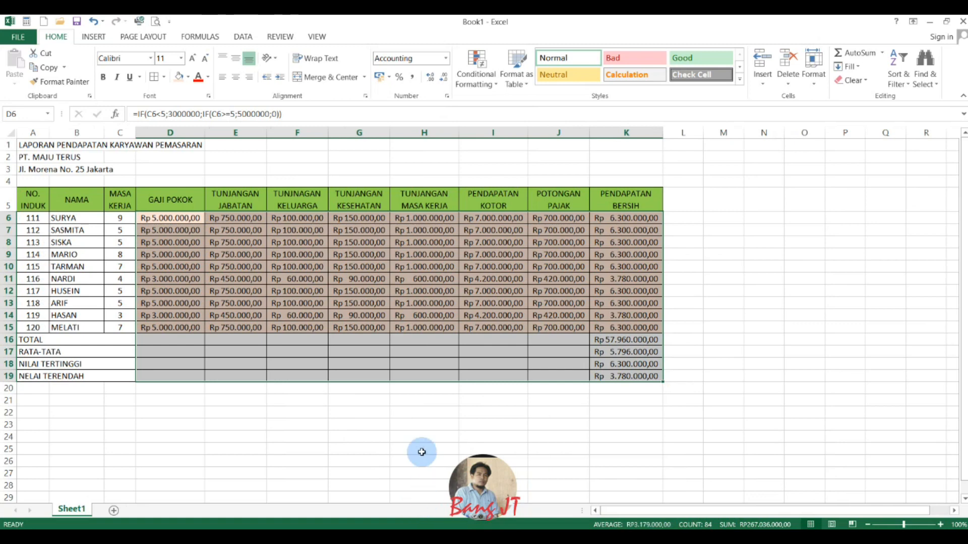
{"action": "left_click_drag", "start_coordinate": [50, 342], "coordinate": [549, 376]}
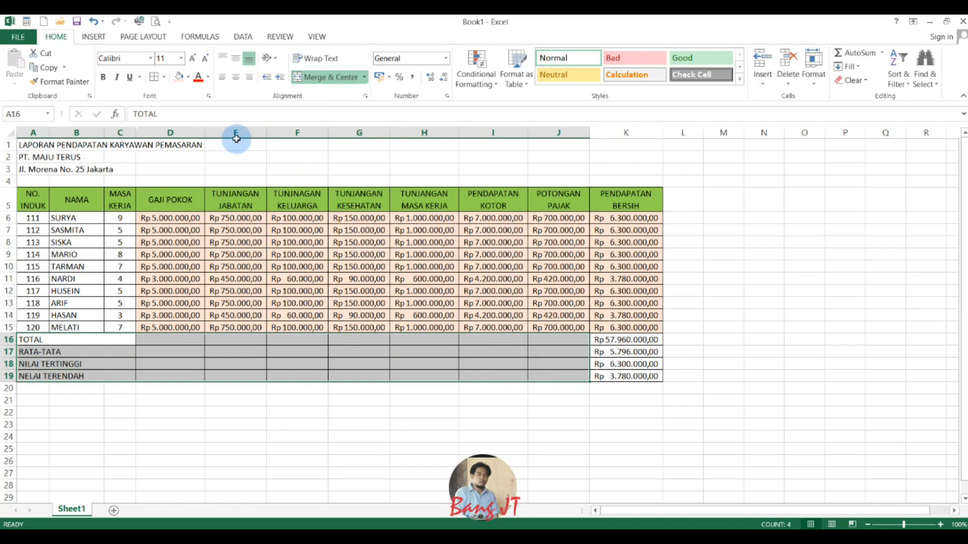
{"action": "left_click", "coordinate": [365, 77]}
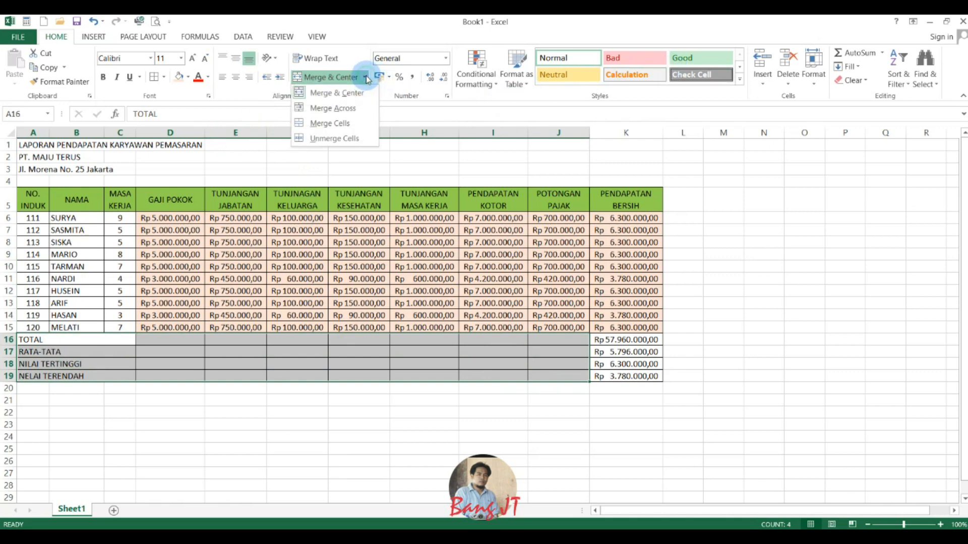
{"action": "left_click", "coordinate": [360, 107]}
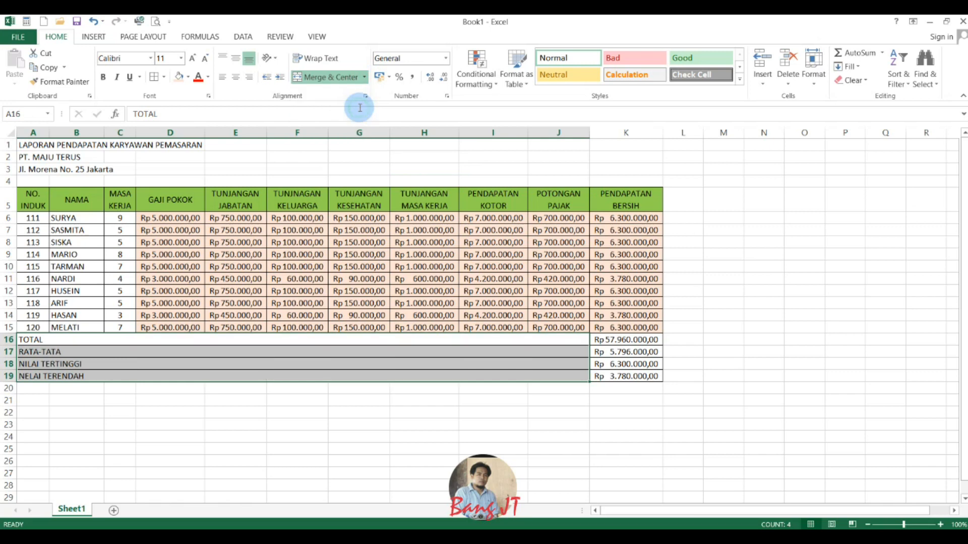
{"action": "left_click", "coordinate": [376, 342]}
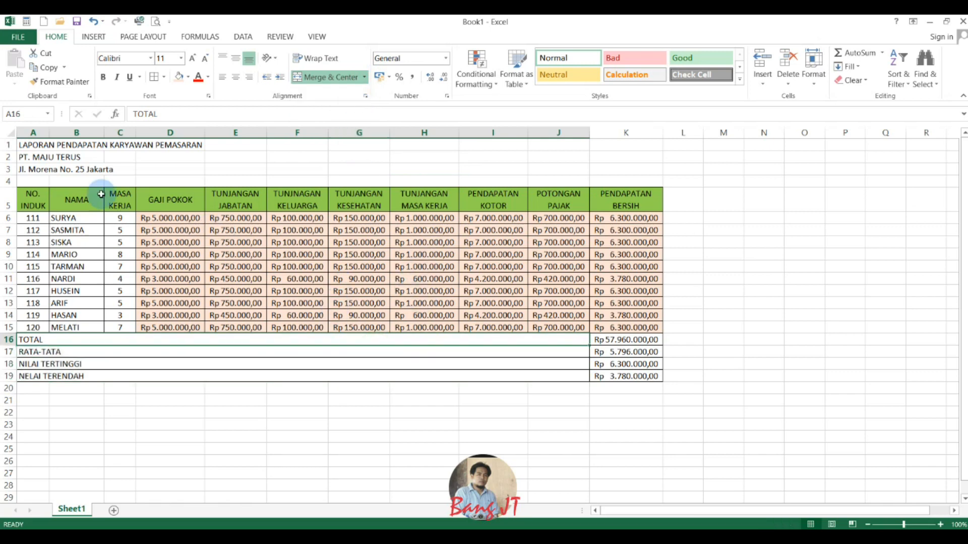
Merge each of the three title rows across A1:K3 and center their text.
{"action": "left_click", "coordinate": [24, 147]}
{"action": "left_click_drag", "start_coordinate": [23, 146], "coordinate": [621, 169]}
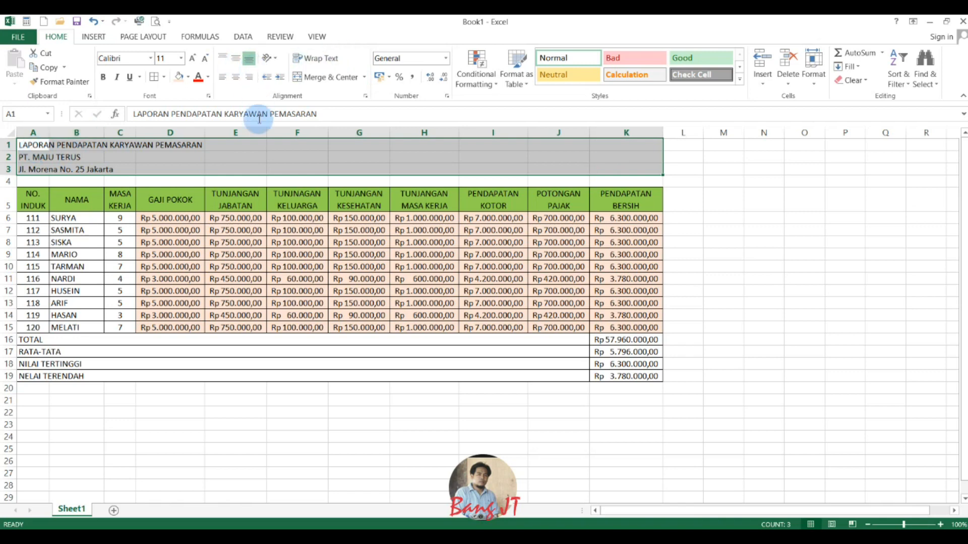
{"action": "left_click", "coordinate": [365, 77]}
{"action": "left_click", "coordinate": [366, 105]}
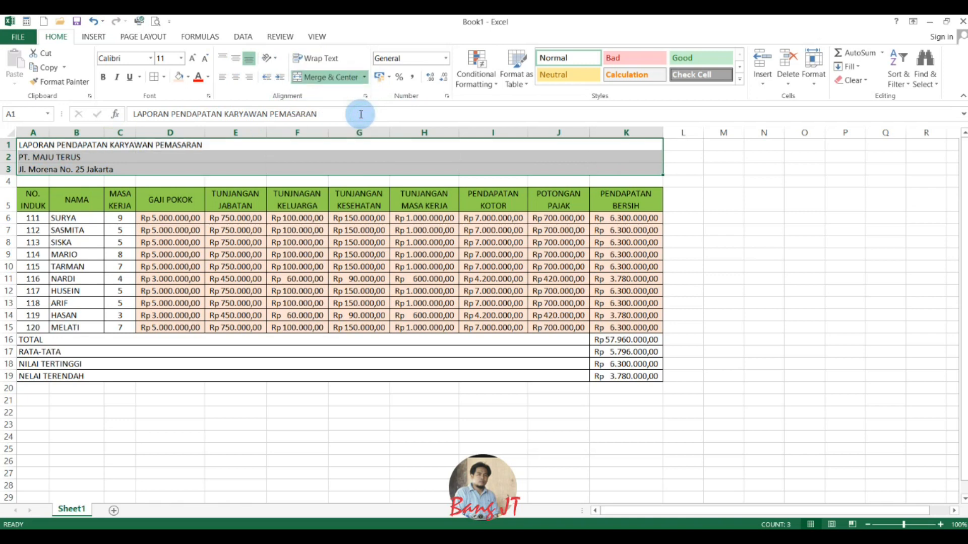
{"action": "left_click", "coordinate": [236, 77]}
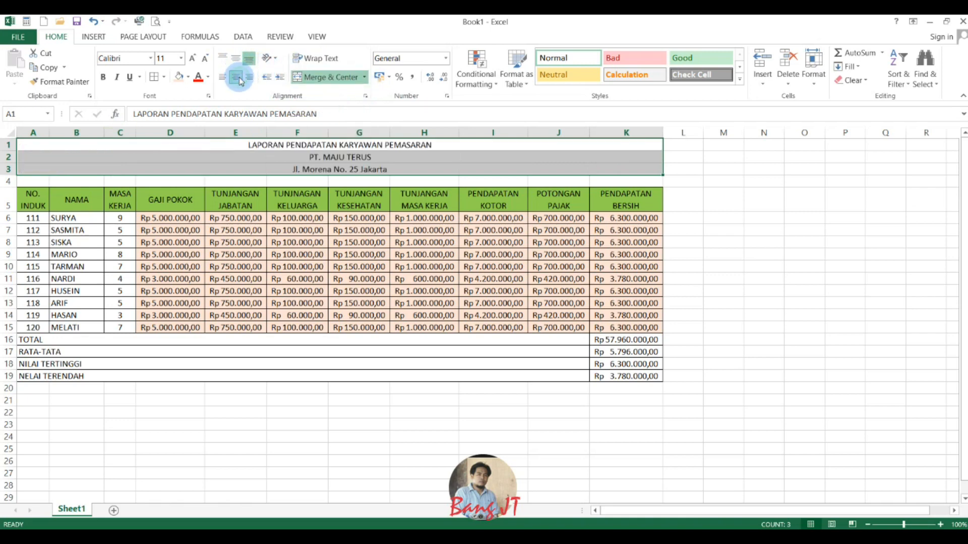
Make the three title rows bold and enlarge their font to size 14.
{"action": "left_click", "coordinate": [104, 78]}
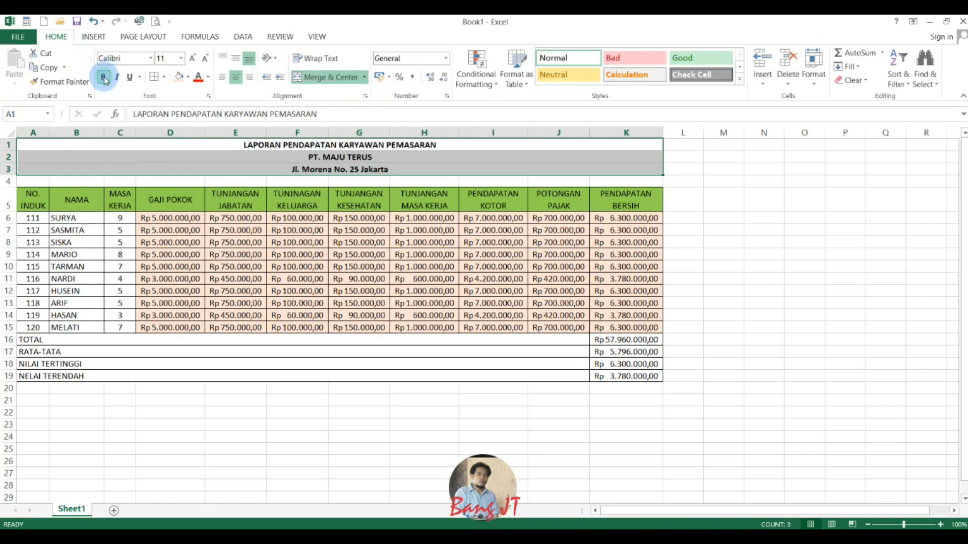
{"action": "left_click", "coordinate": [192, 60]}
{"action": "left_click", "coordinate": [192, 59]}
{"action": "left_click", "coordinate": [236, 227]}
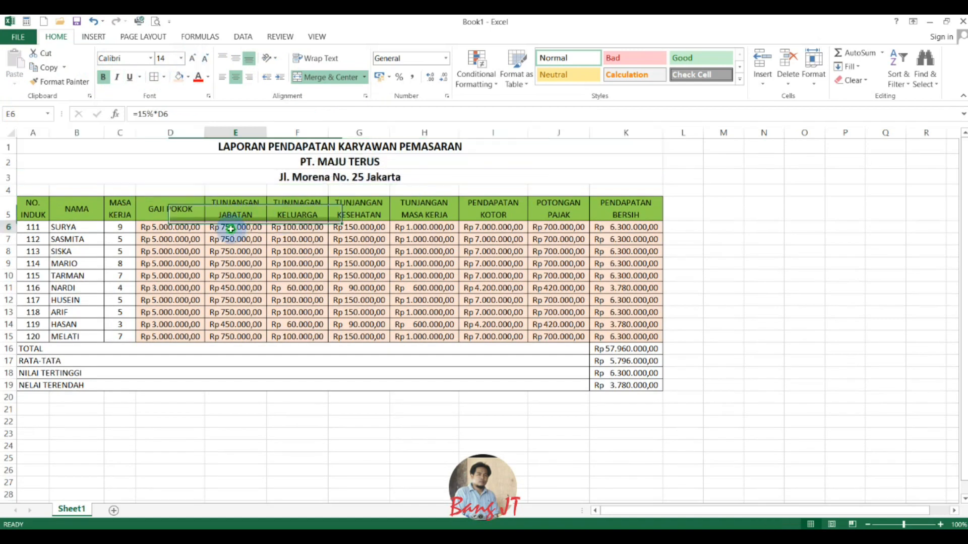
Make the header row A5:K5 bold and enlarge its font to size 12.
{"action": "left_click_drag", "start_coordinate": [37, 208], "coordinate": [637, 210]}
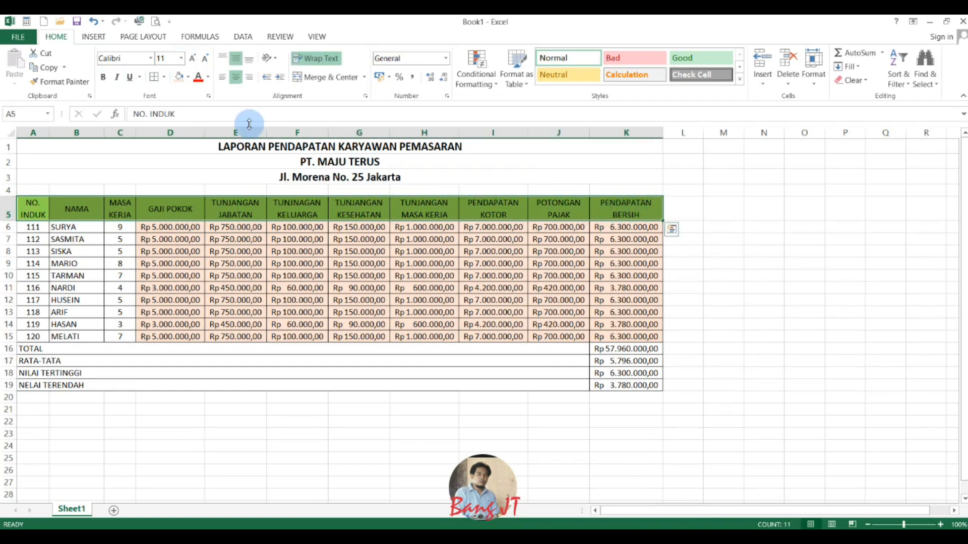
{"action": "left_click", "coordinate": [112, 76]}
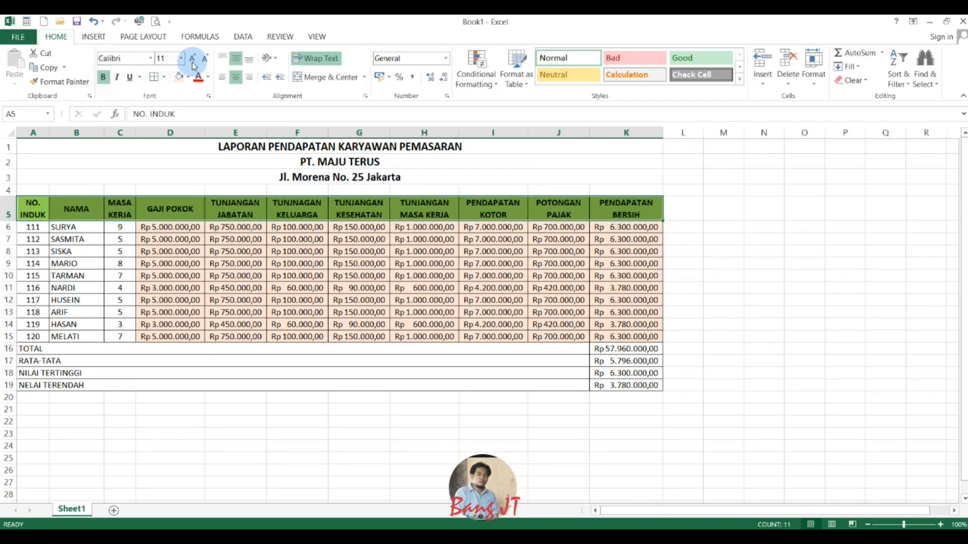
{"action": "left_click", "coordinate": [193, 60]}
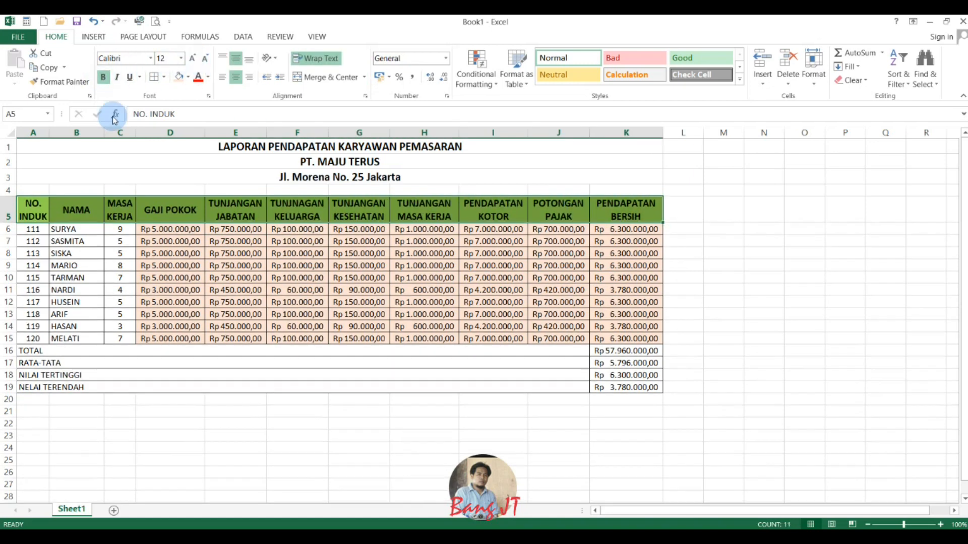
{"action": "left_click", "coordinate": [147, 363]}
{"action": "scroll", "coordinate": [207, 361], "scroll_direction": "down", "scroll_amount": 2}
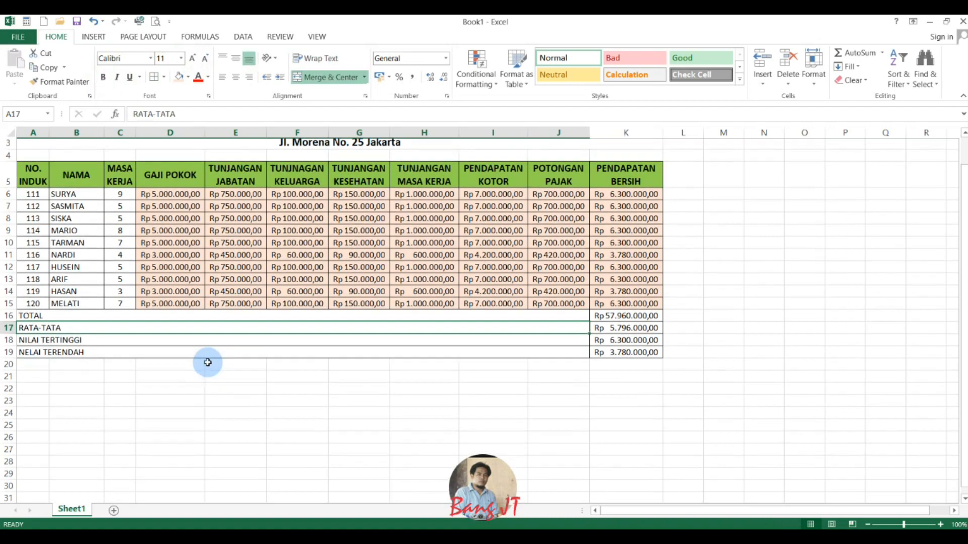
{"action": "scroll", "coordinate": [388, 353], "scroll_direction": "up", "scroll_amount": 2}
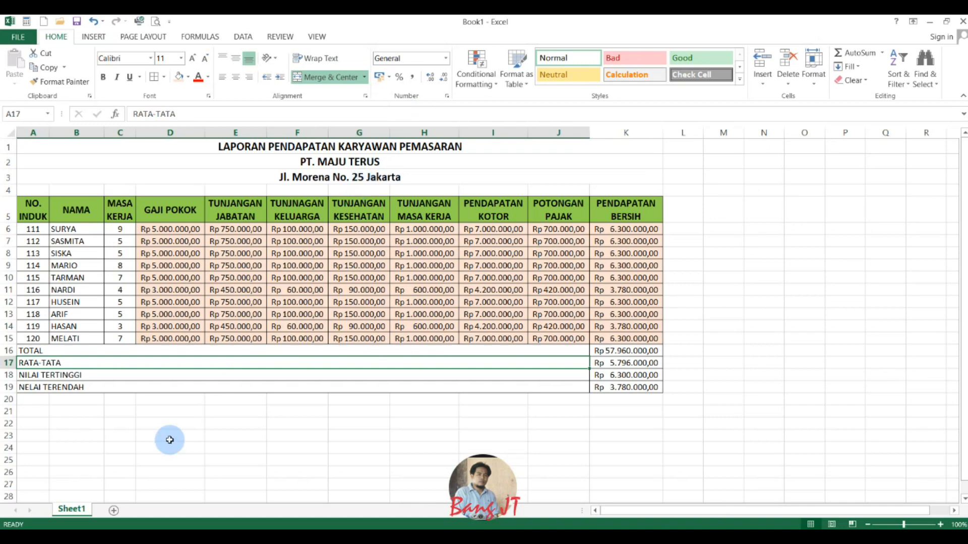
{"action": "left_click", "coordinate": [34, 350]}
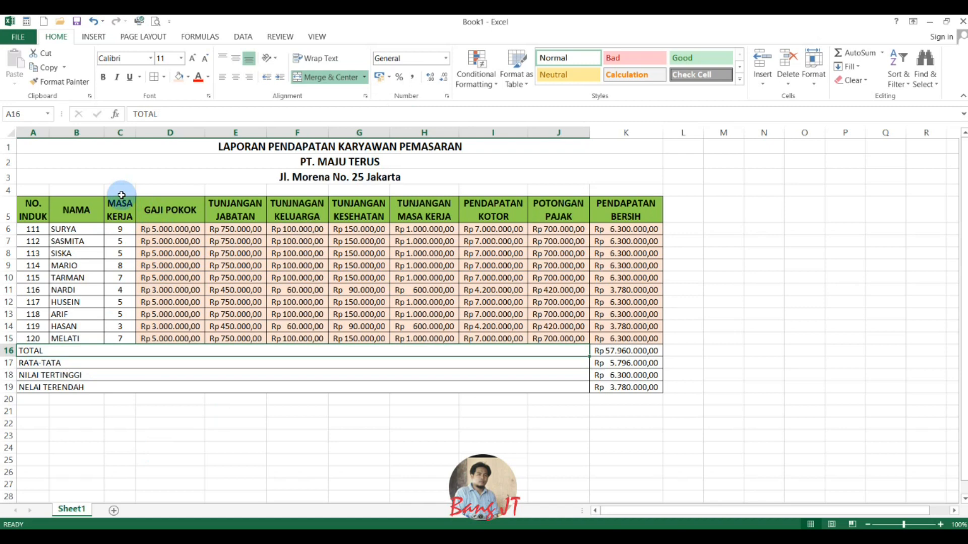
Set the whole report, A1:K19, as the sheet's print area.
{"action": "left_click_drag", "start_coordinate": [25, 147], "coordinate": [586, 387]}
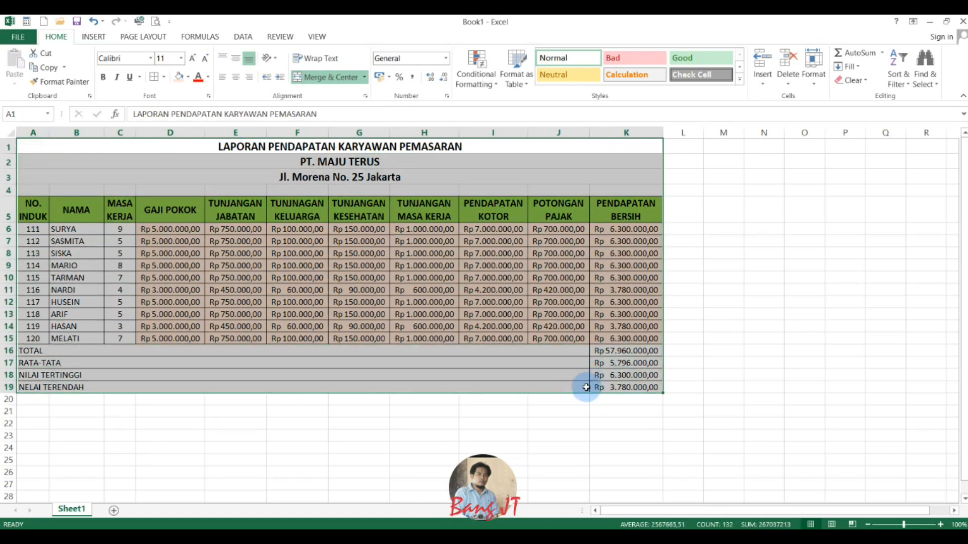
{"action": "left_click", "coordinate": [153, 38]}
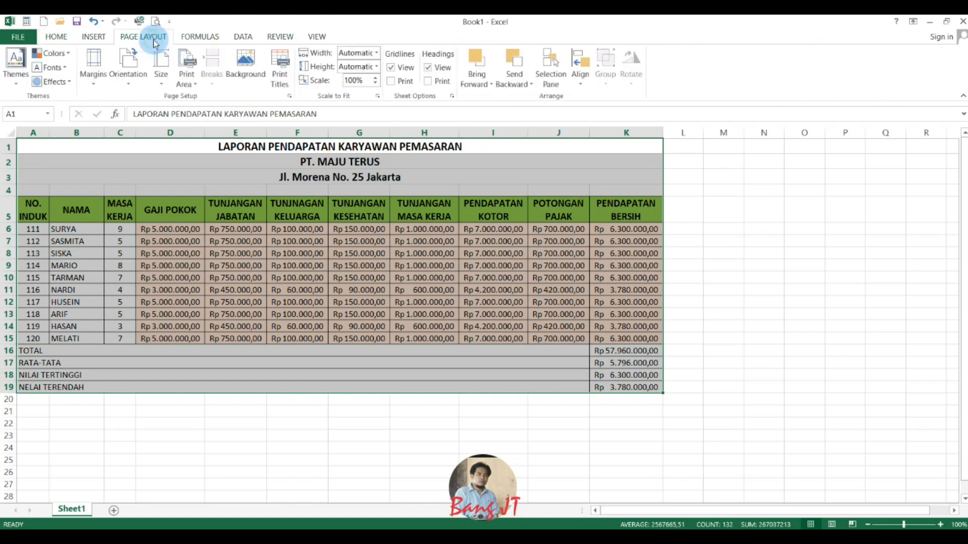
{"action": "left_click", "coordinate": [186, 79]}
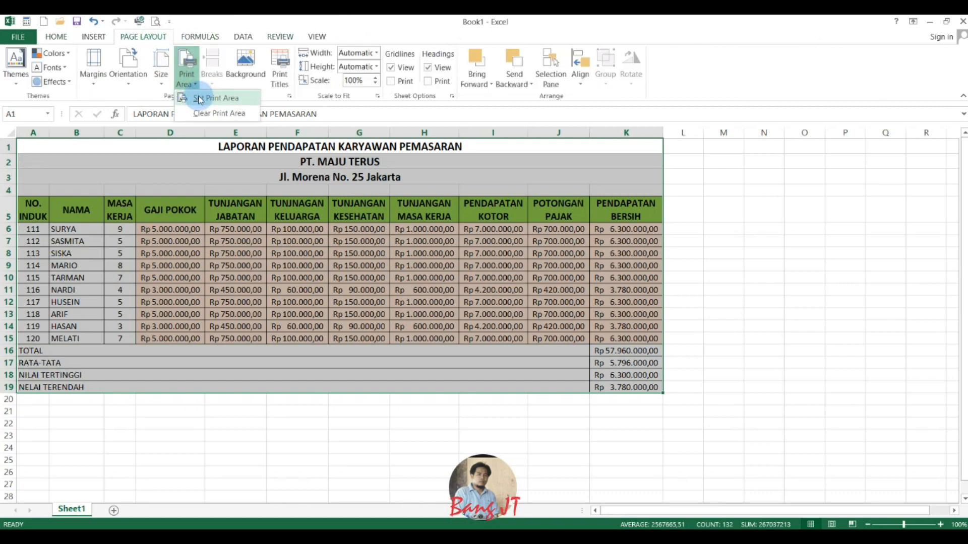
{"action": "left_click", "coordinate": [201, 99]}
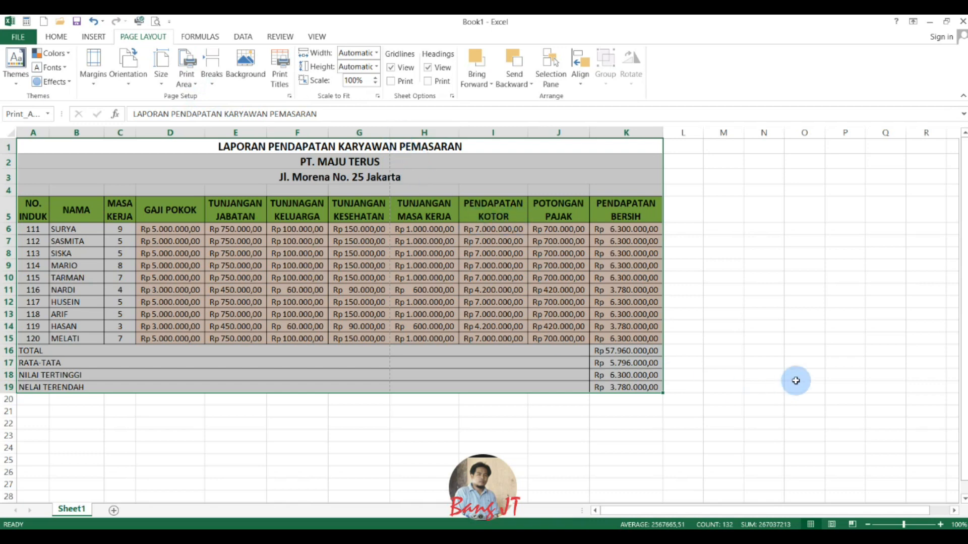
In Page Break Preview, set landscape orientation and move the vertical page break past column K, then return to Normal view.
{"action": "left_click", "coordinate": [853, 525]}
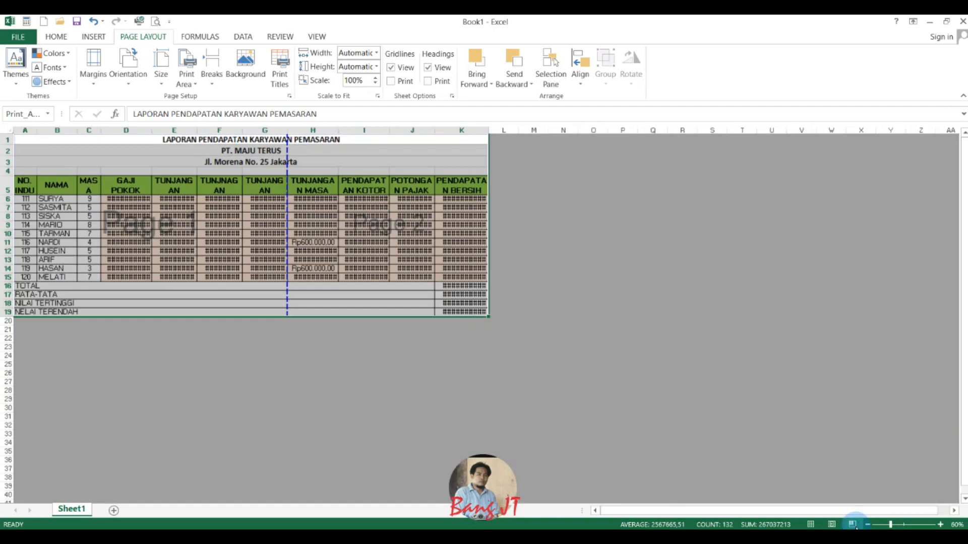
{"action": "left_click", "coordinate": [128, 83]}
{"action": "left_click", "coordinate": [144, 132]}
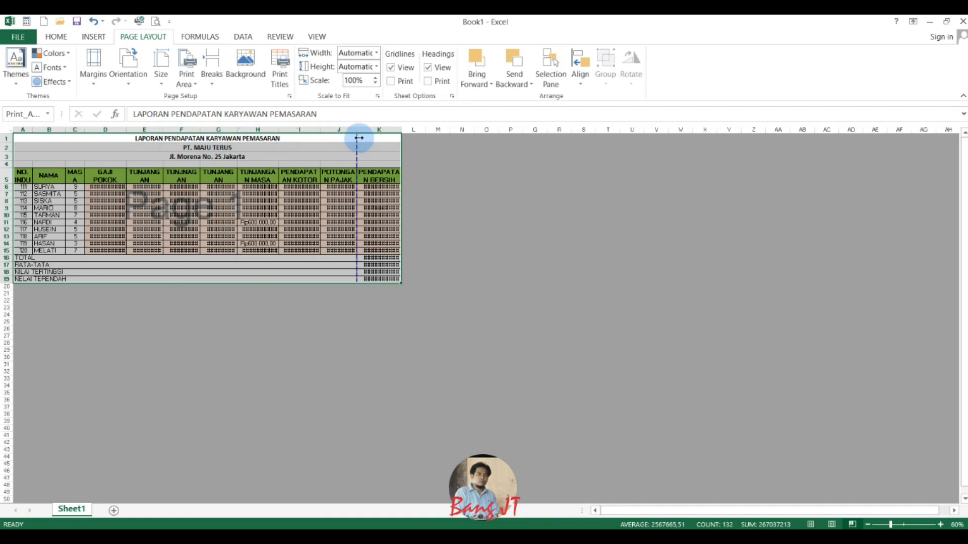
{"action": "left_click_drag", "start_coordinate": [357, 137], "coordinate": [413, 145]}
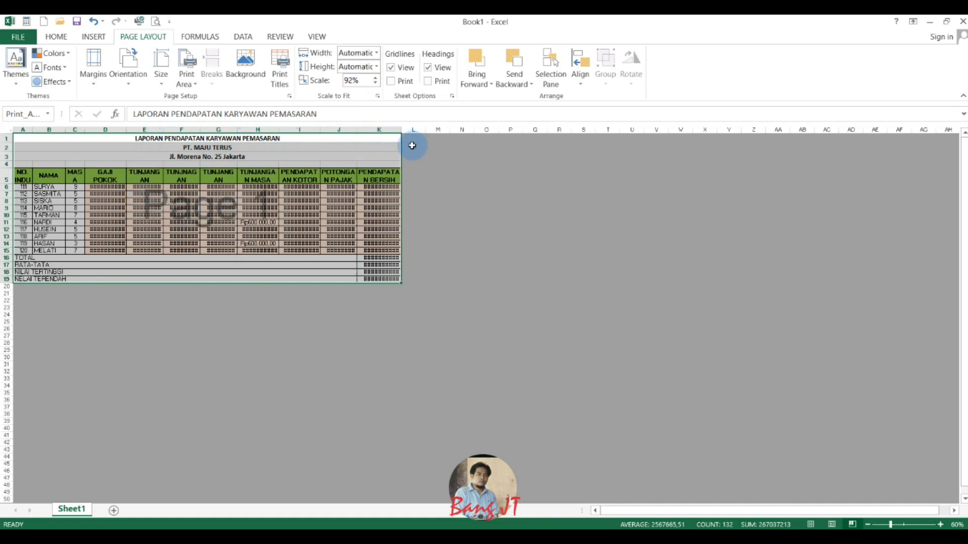
{"action": "left_click", "coordinate": [810, 524]}
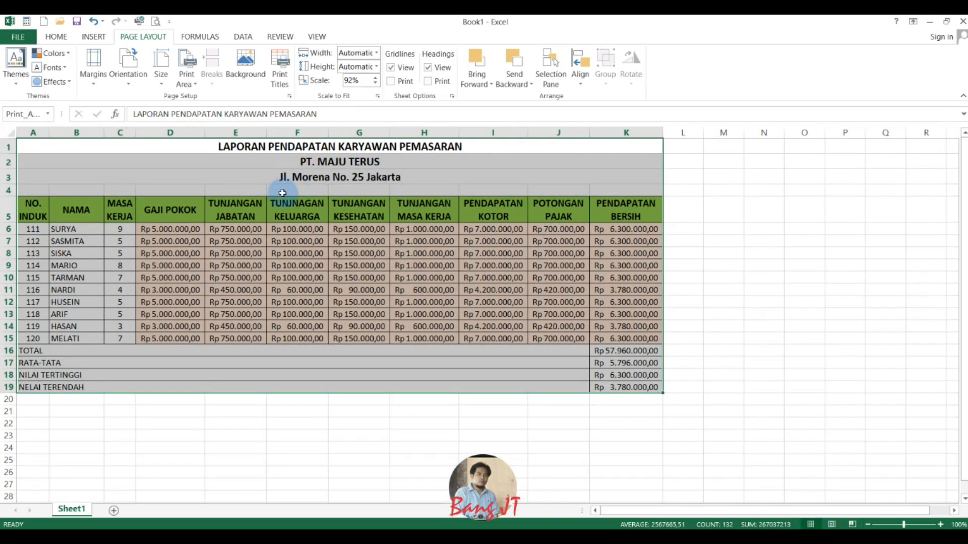
Check the report's page layout in the print preview and return to the worksheet.
{"action": "left_click", "coordinate": [439, 162]}
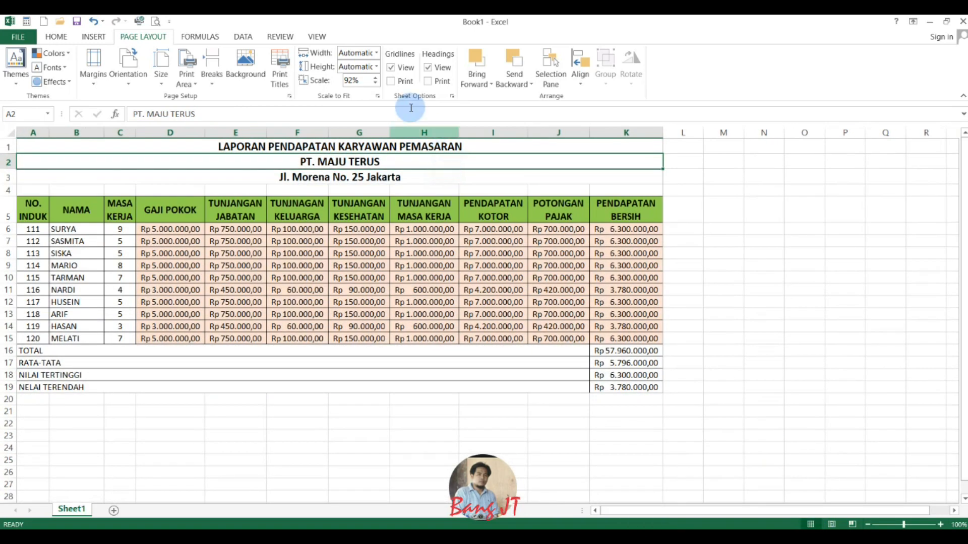
{"action": "left_click", "coordinate": [157, 24]}
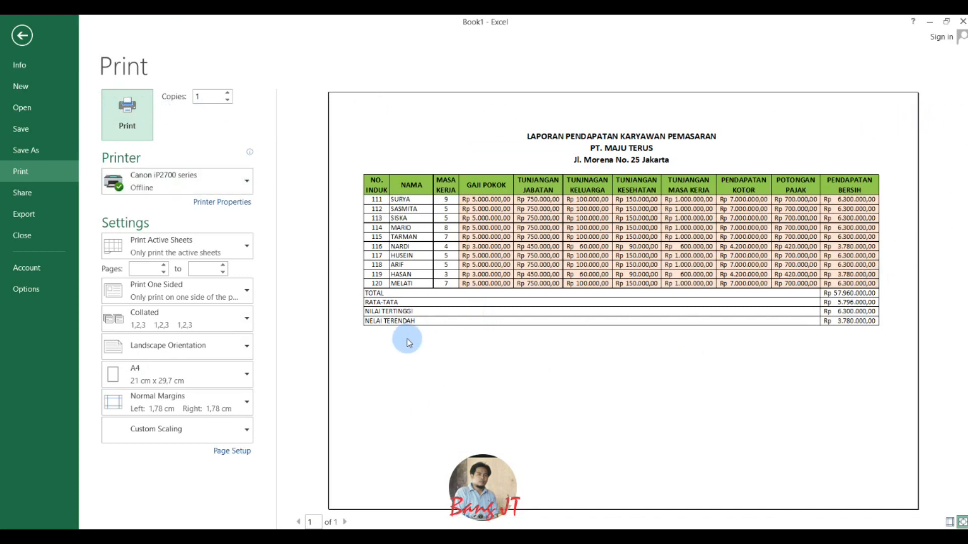
{"action": "key", "text": "Escape"}
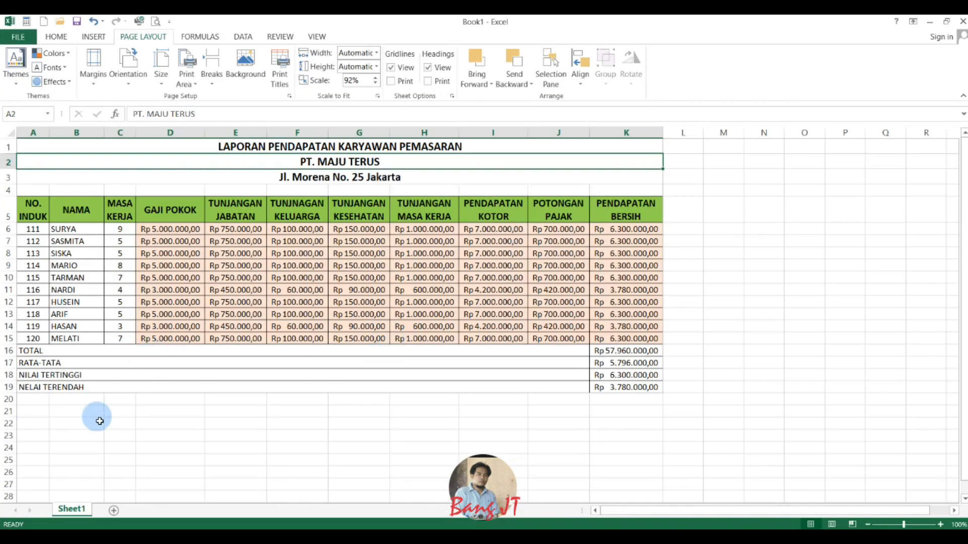